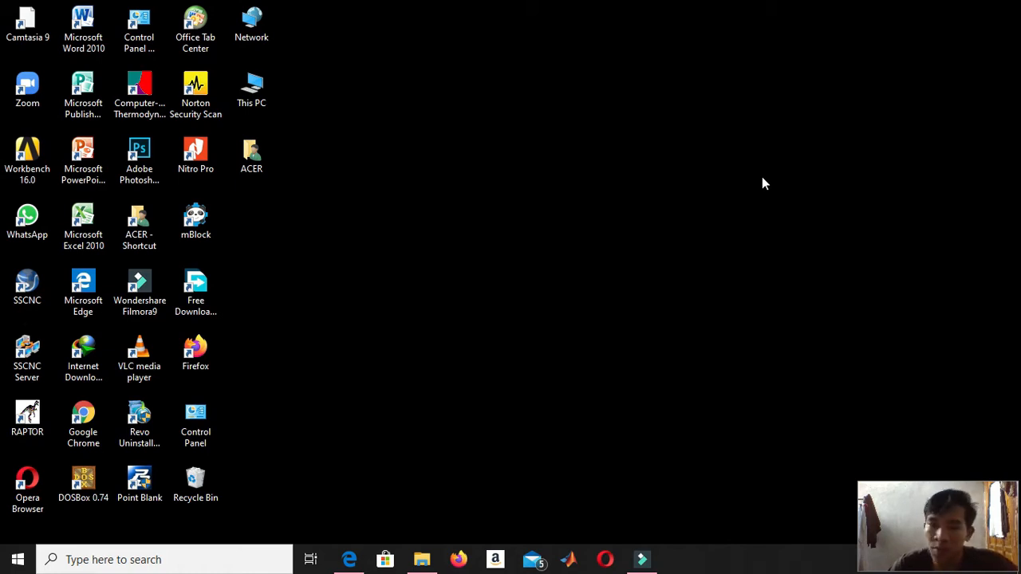
Review the flower vase problem in section 6.5 of the Finite Element PDF open in Microsoft Edge, including its dimensions, material and construction points.
click(352, 561)
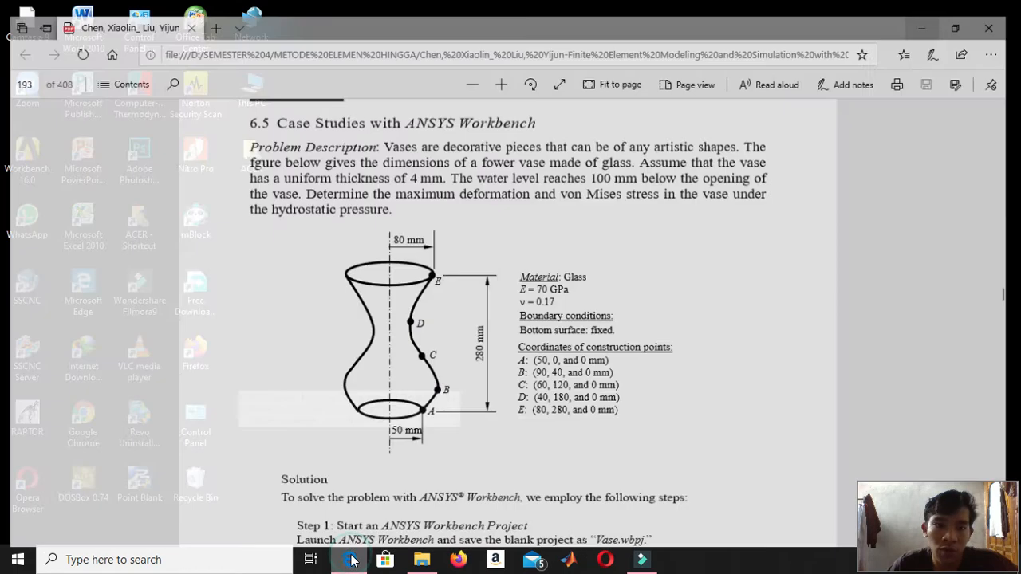
scroll(492, 229, up, 2)
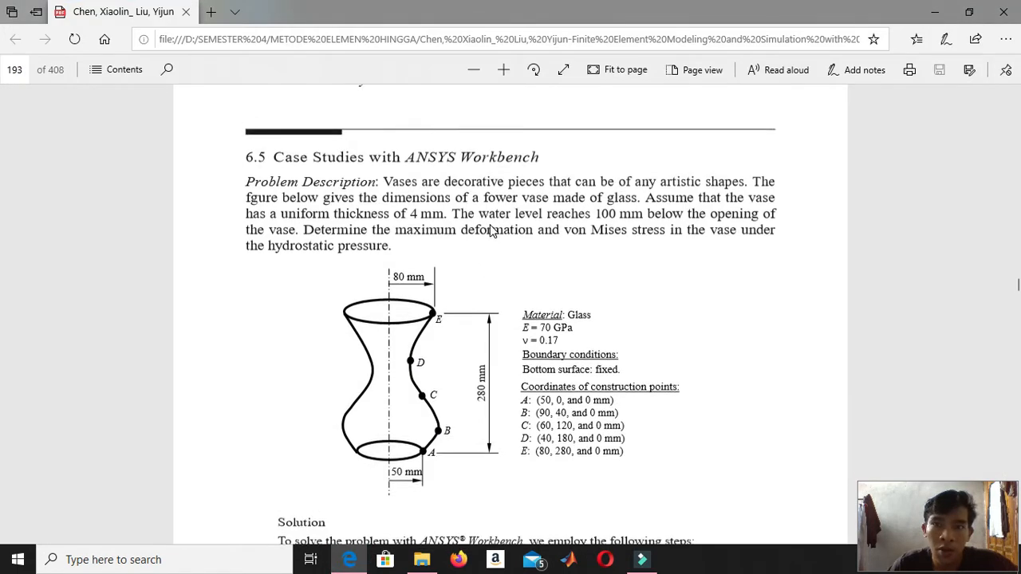
scroll(491, 230, down, 1)
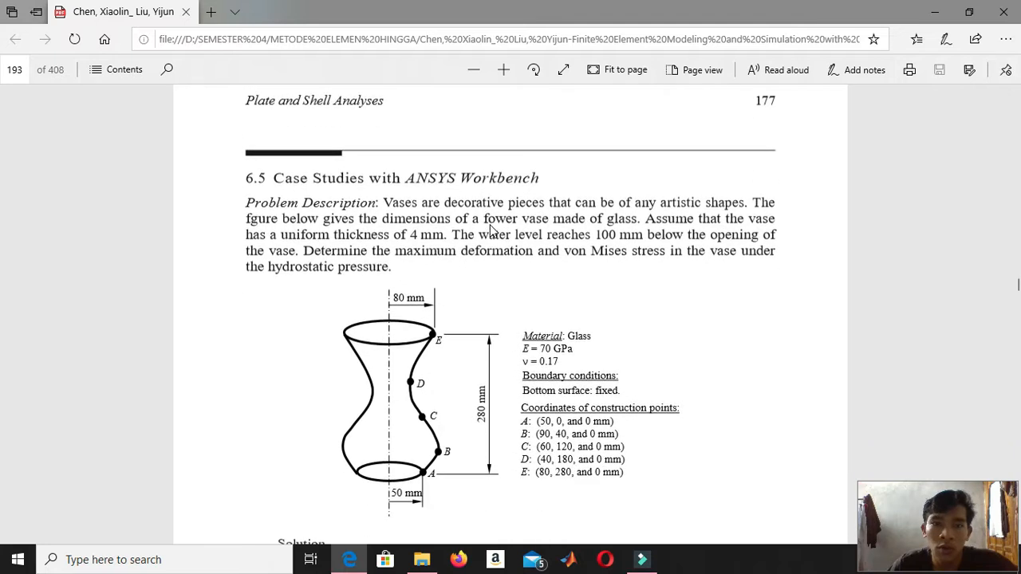
scroll(491, 229, down, 2)
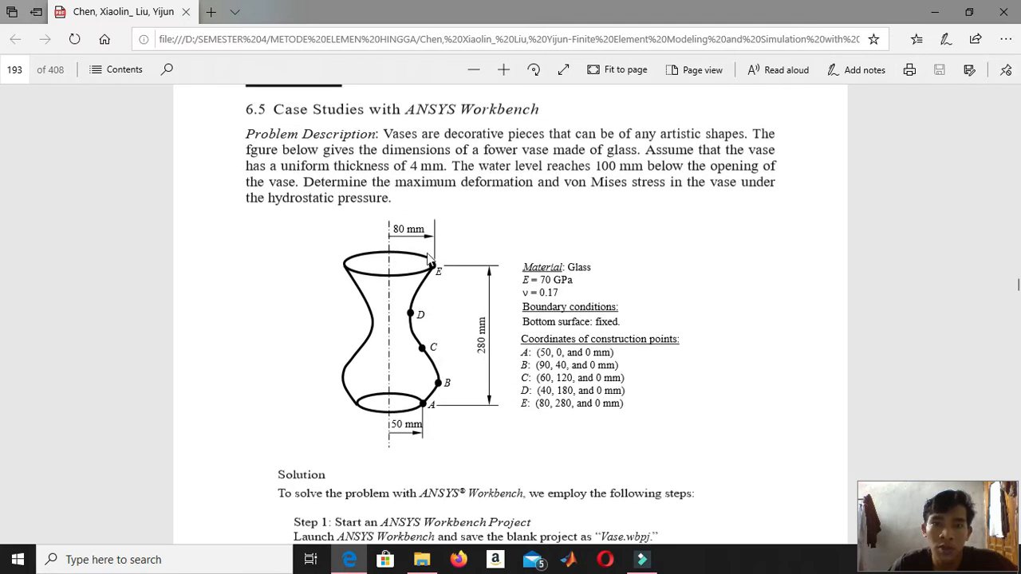
click(934, 16)
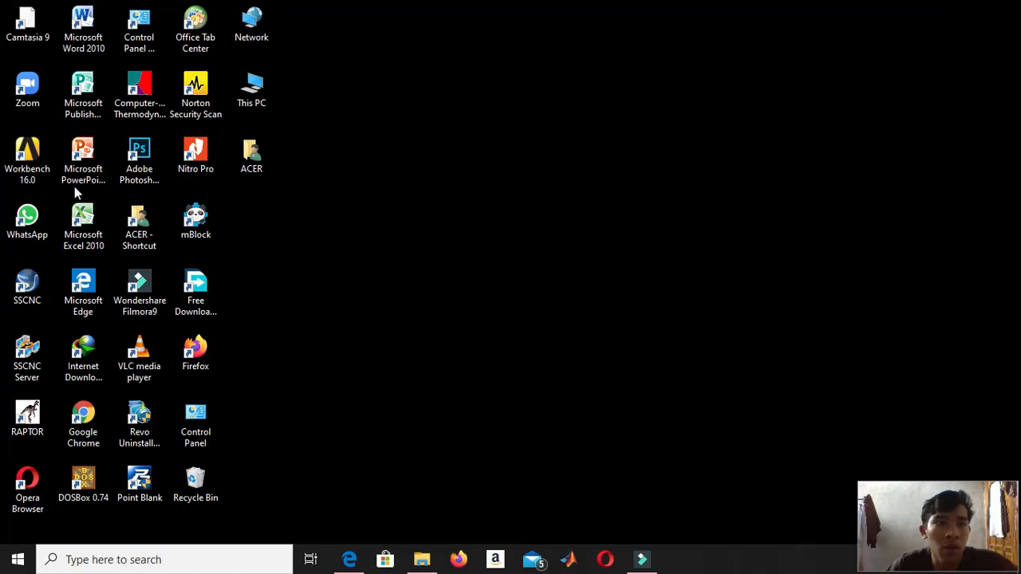
Launch ANSYS Workbench 16.0, dismiss the welcome message and add a Static Structural analysis system to the project.
double_click(39, 169)
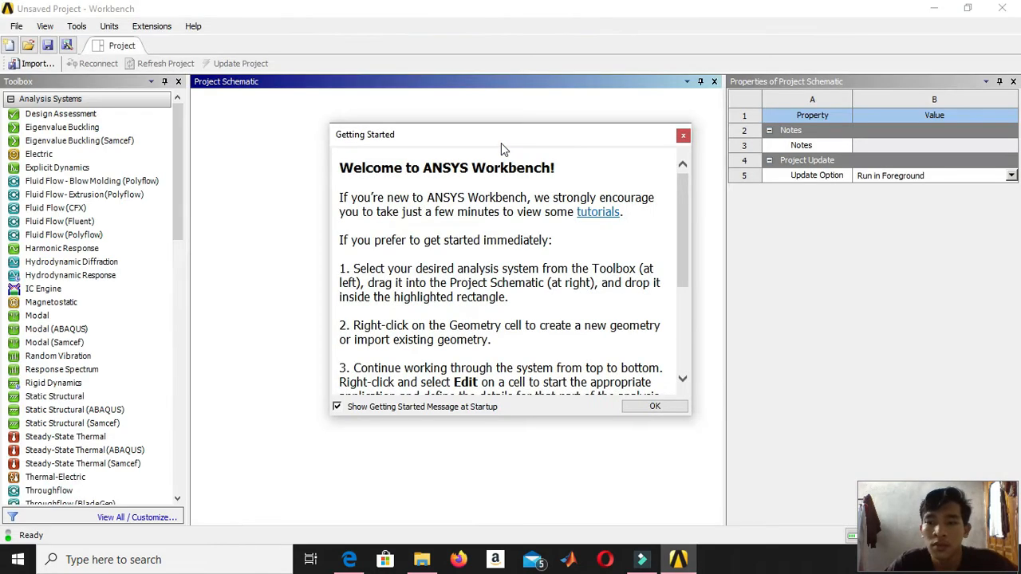
click(669, 408)
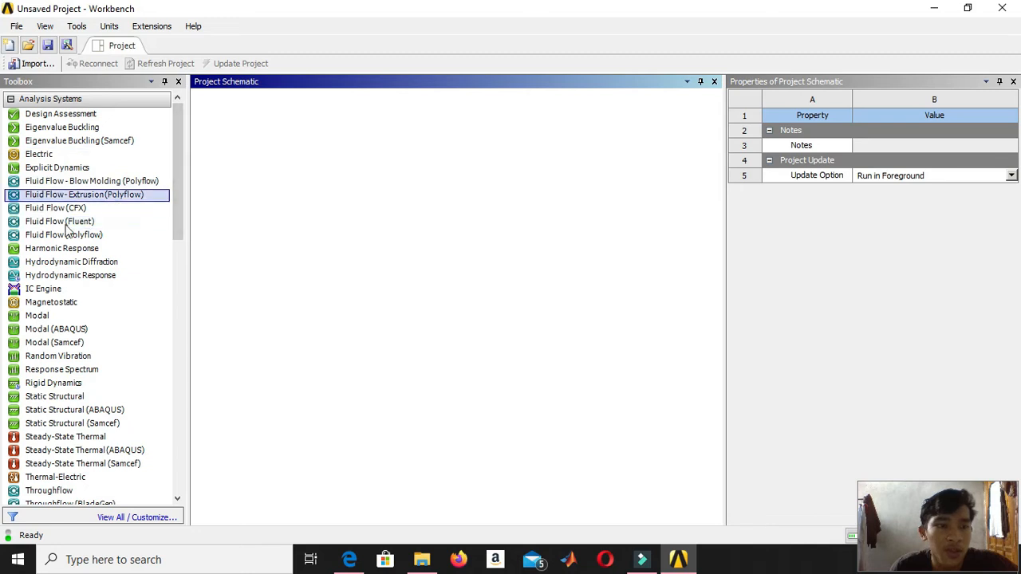
double_click(120, 396)
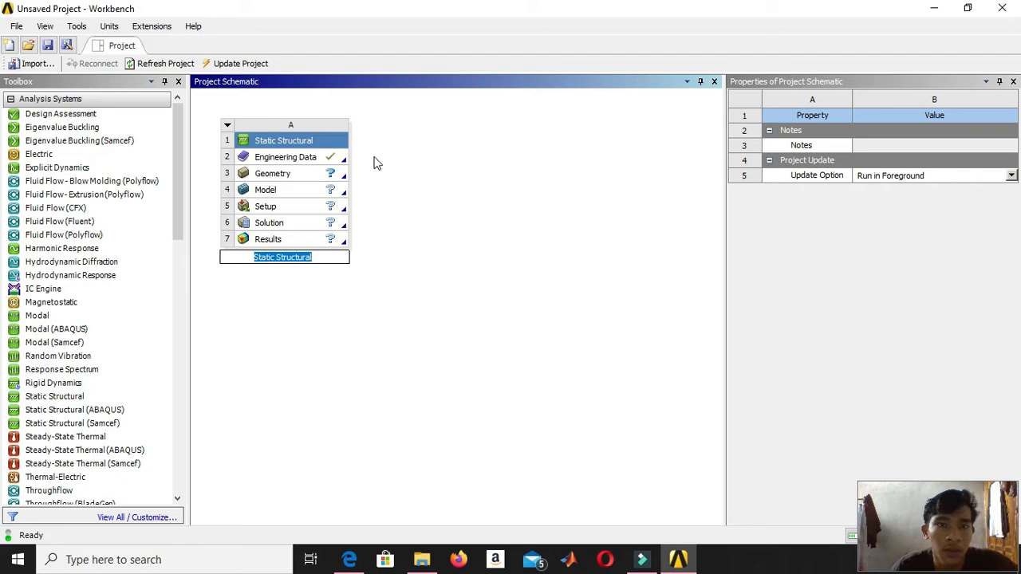
Open the Static Structural system's Engineering Data and add a new material named Glass.
double_click(297, 159)
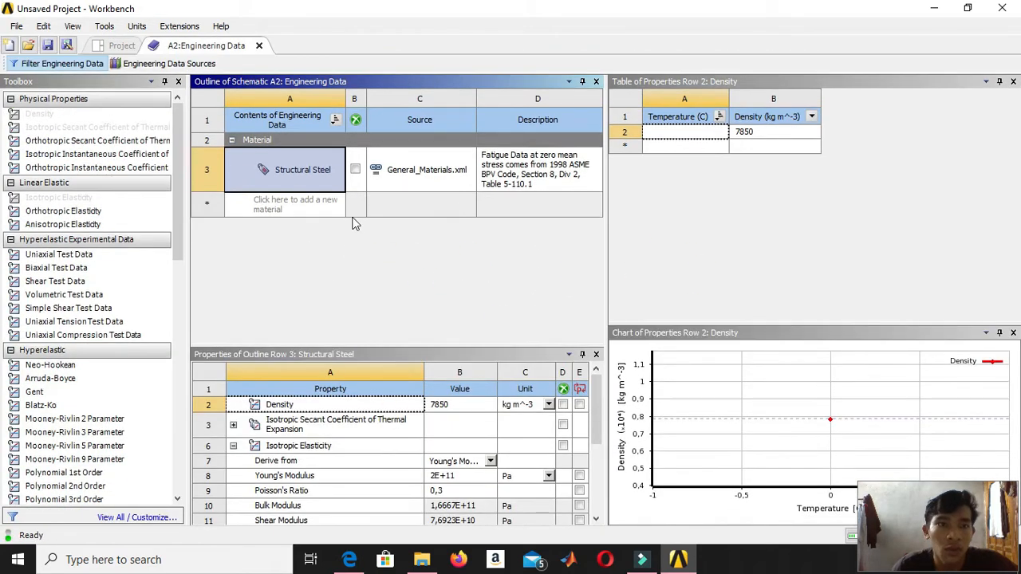
click(297, 208)
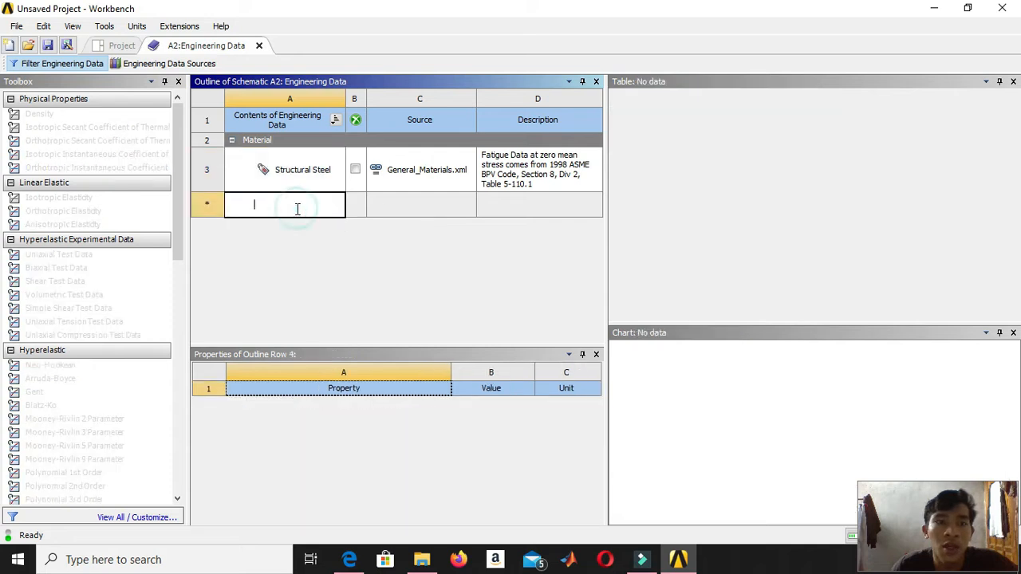
text(G)
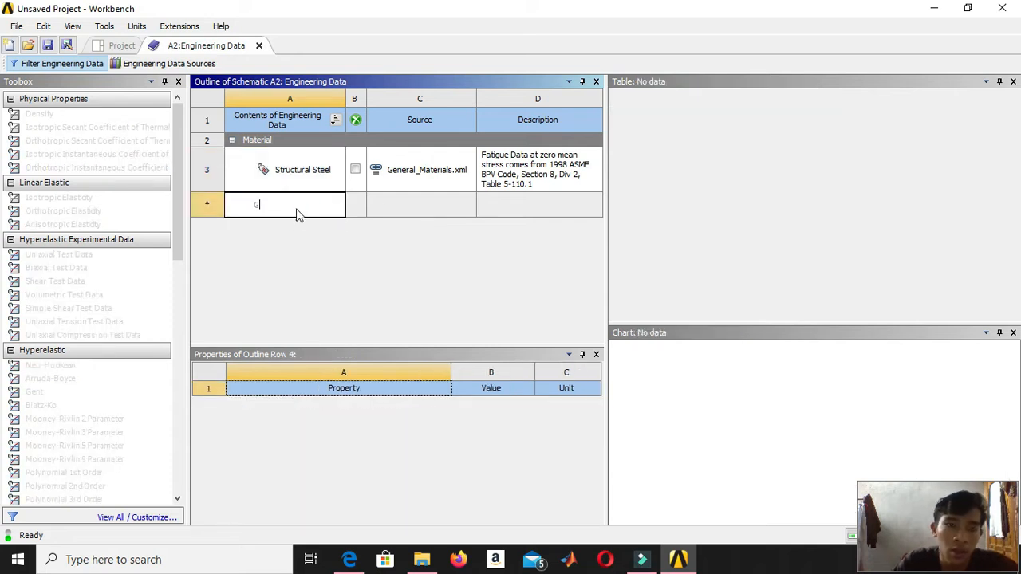
text(lass)
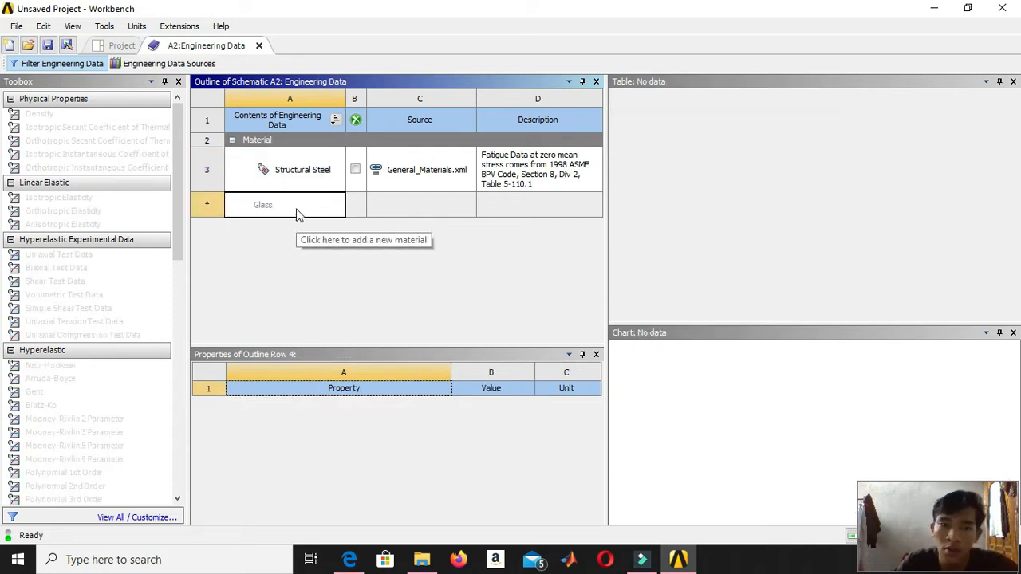
key(Return)
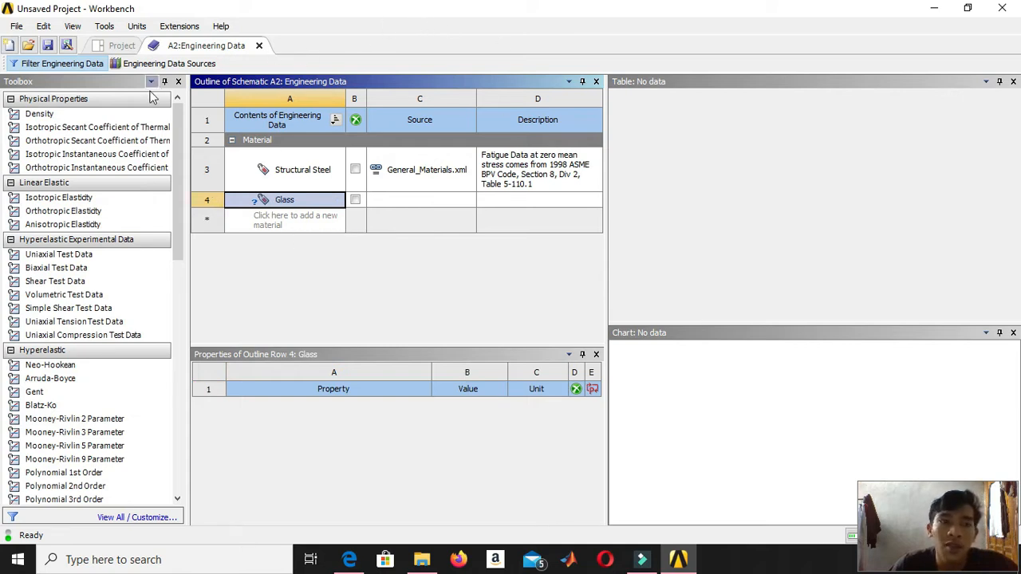
Give Glass an Isotropic Elasticity property with a Young's modulus of 70e9 Pa and a Poisson's ratio of 0,17.
double_click(137, 198)
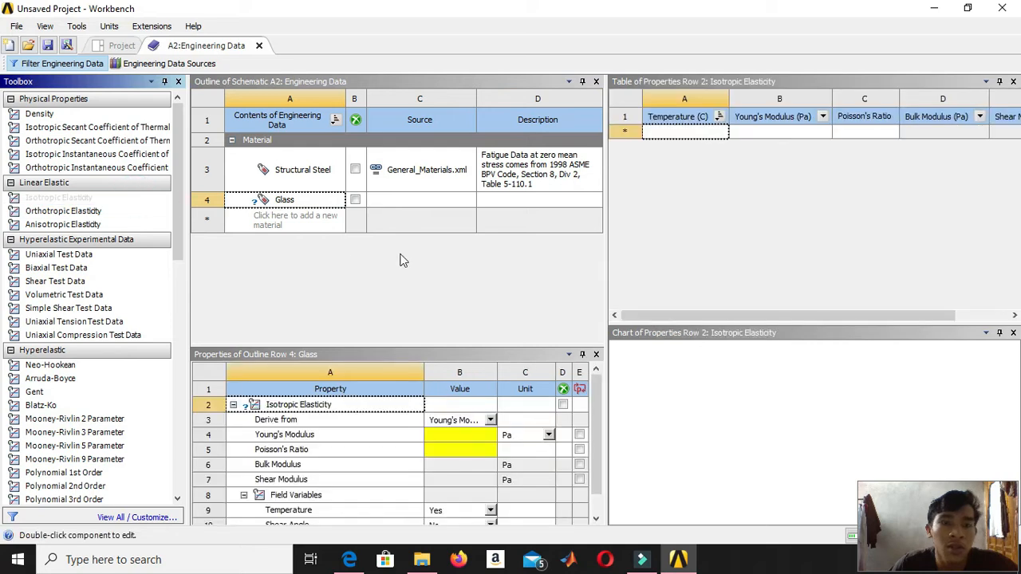
click(461, 441)
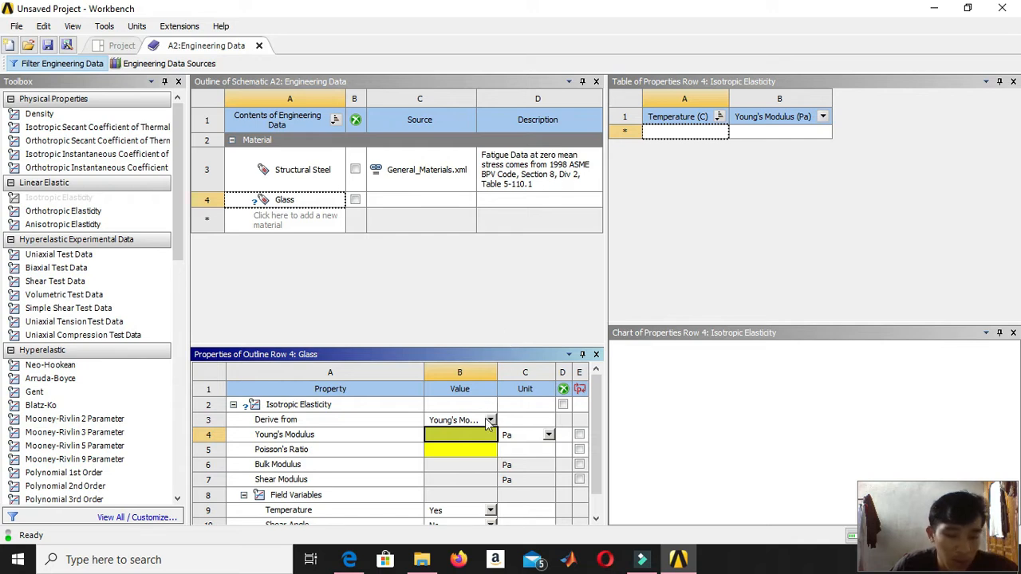
click(449, 428)
text(70e)
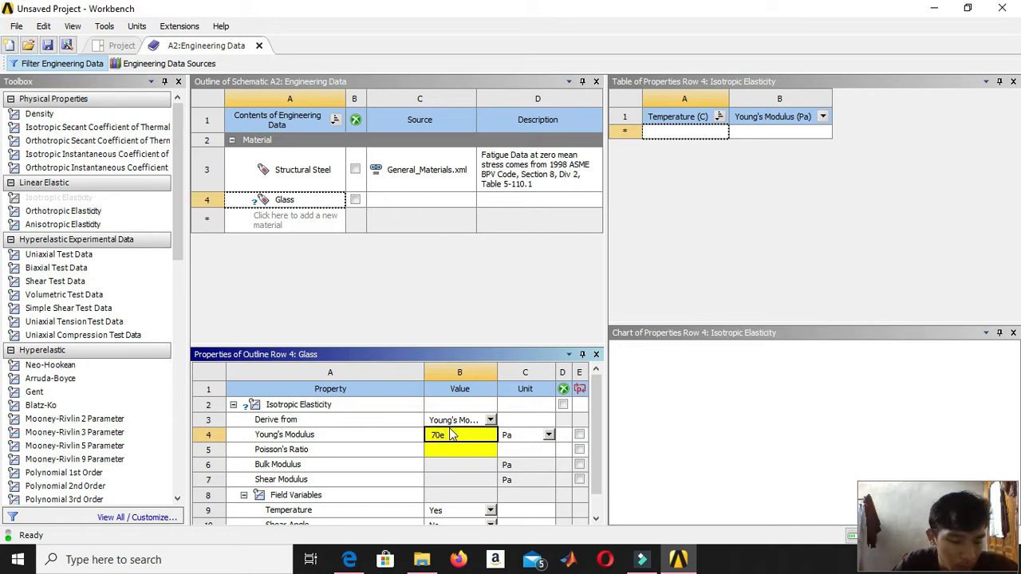
text(9)
key(Return)
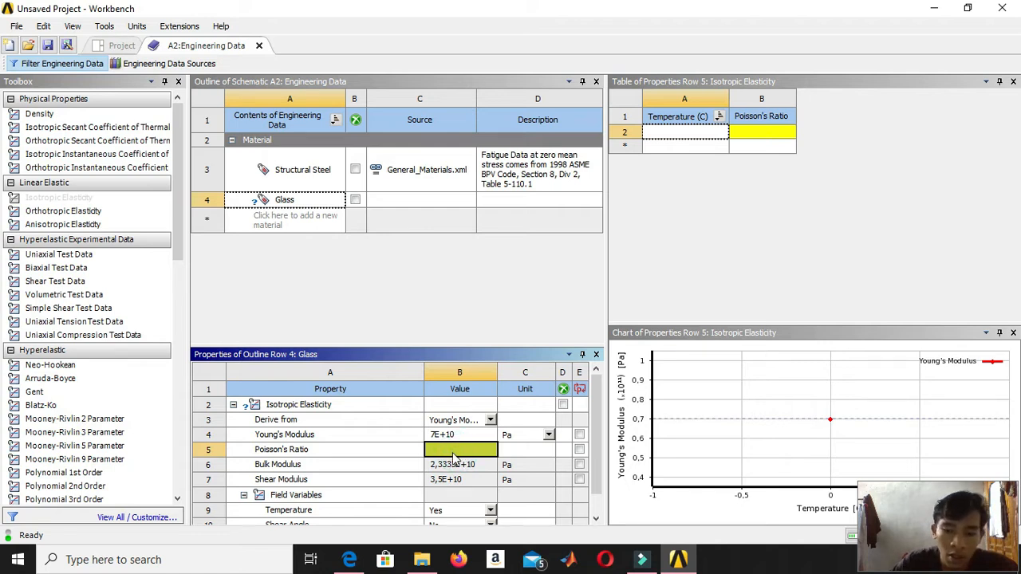
text(0,17)
key(Return)
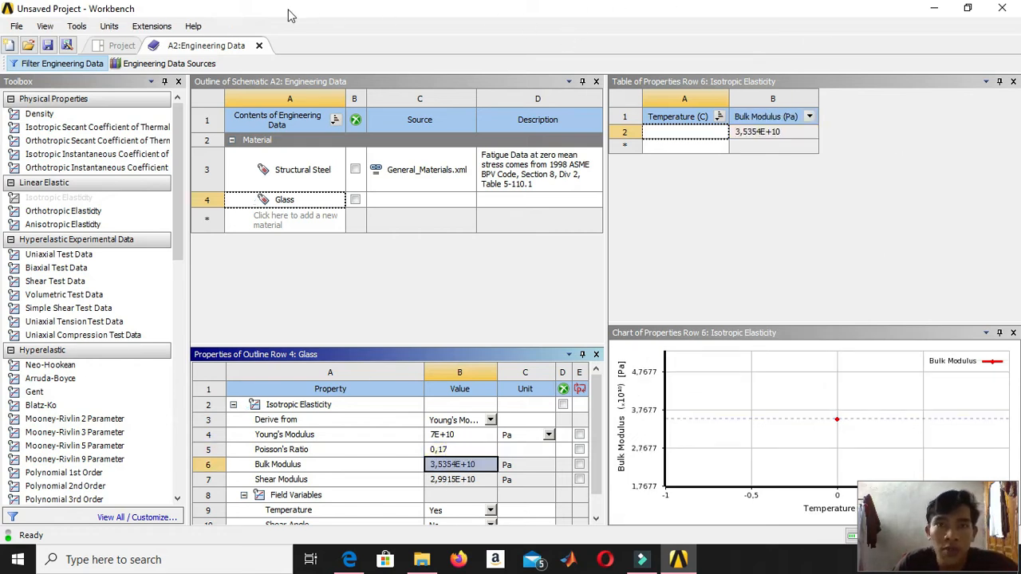
Return to the project schematic, open the system's Geometry in DesignModeler and set the length unit to millimeter.
click(133, 45)
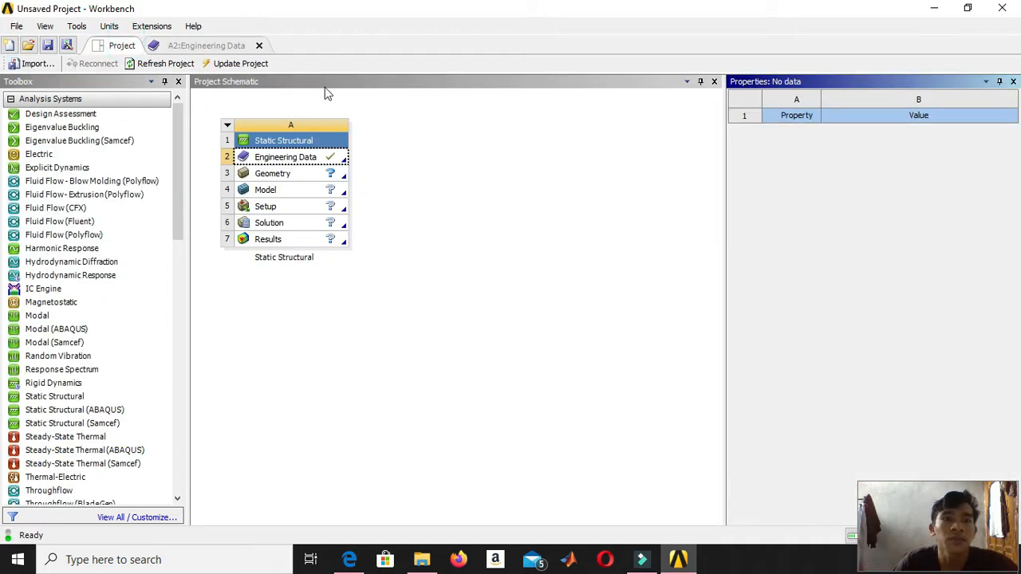
click(289, 173)
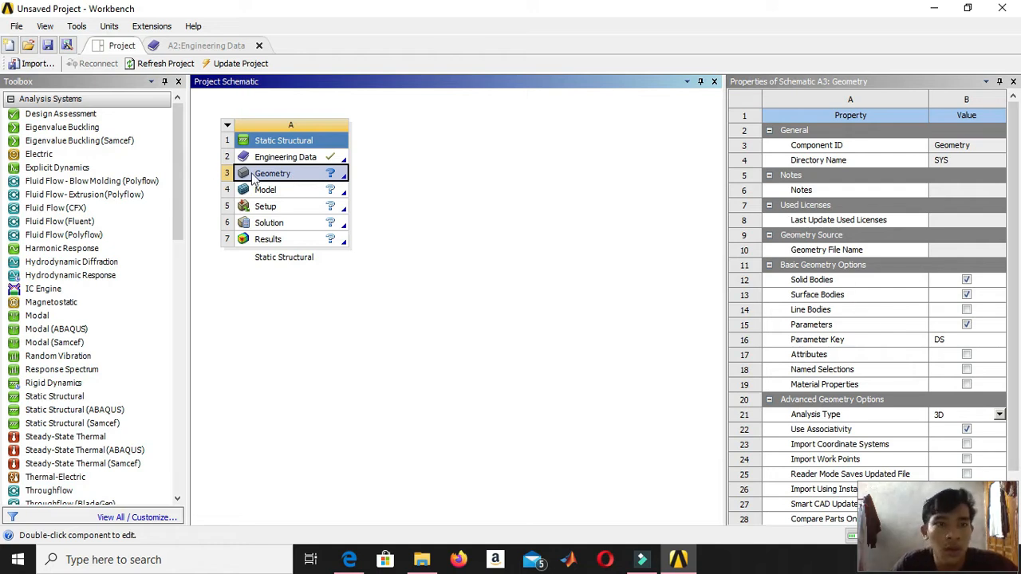
double_click(277, 174)
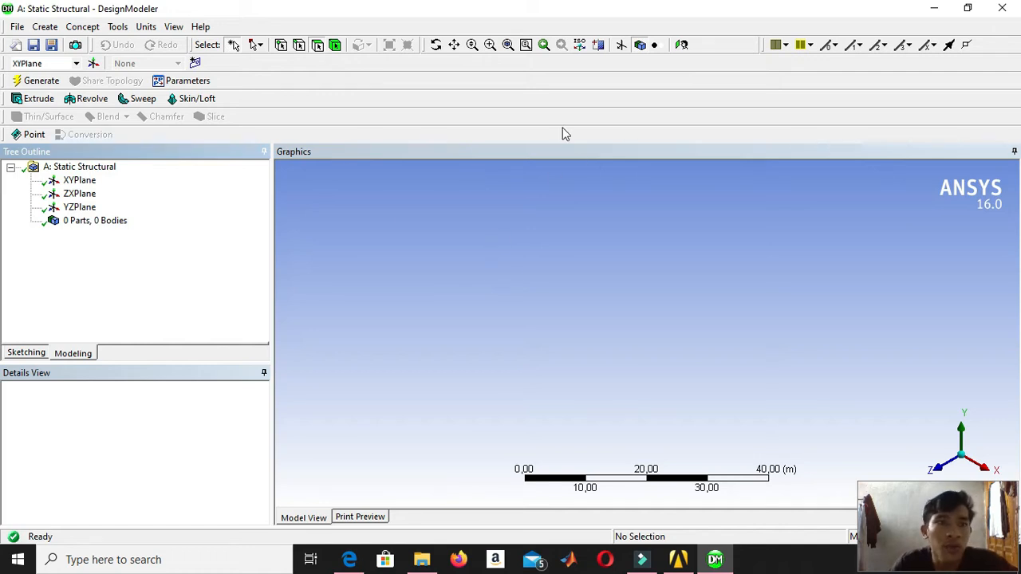
click(145, 27)
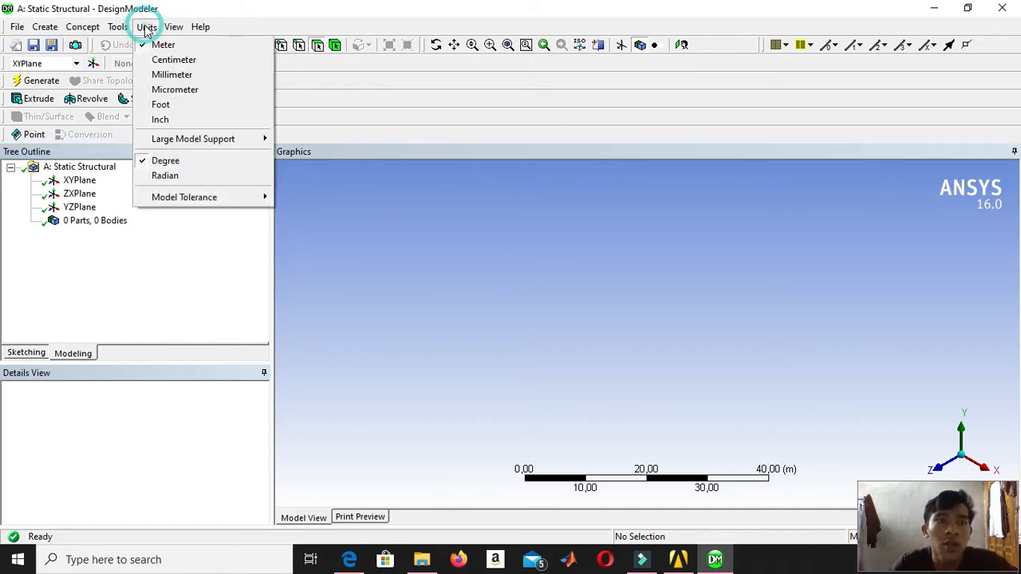
click(171, 74)
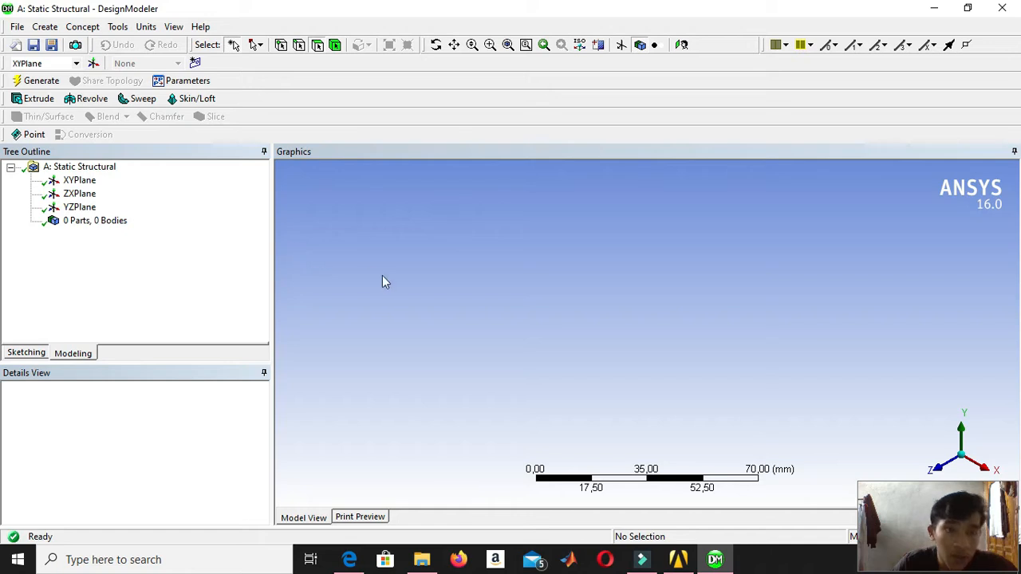
Start a sketch on the XYPlane and place a construction point on the positive X axis, about 22 mm from the origin.
click(945, 469)
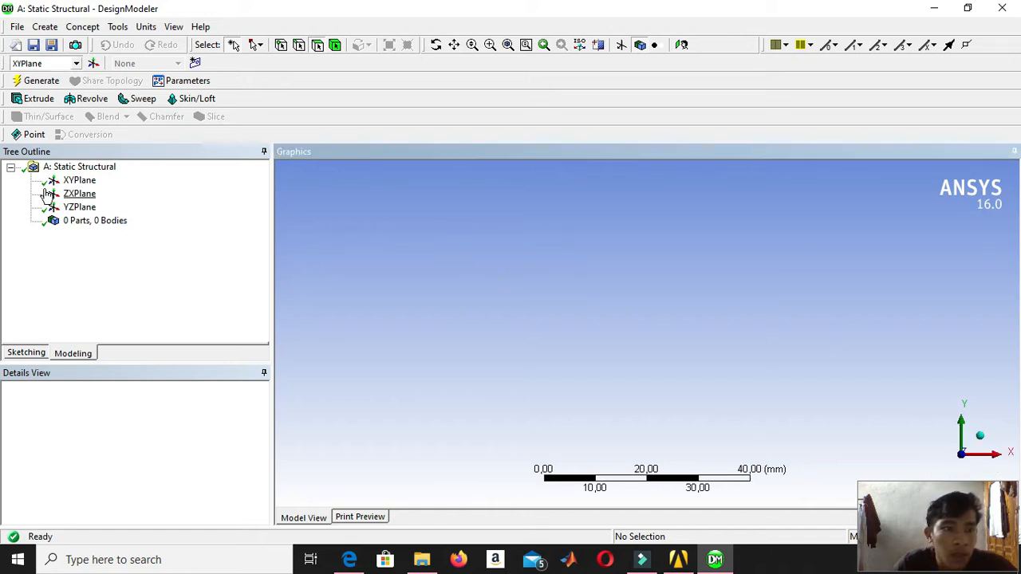
click(70, 182)
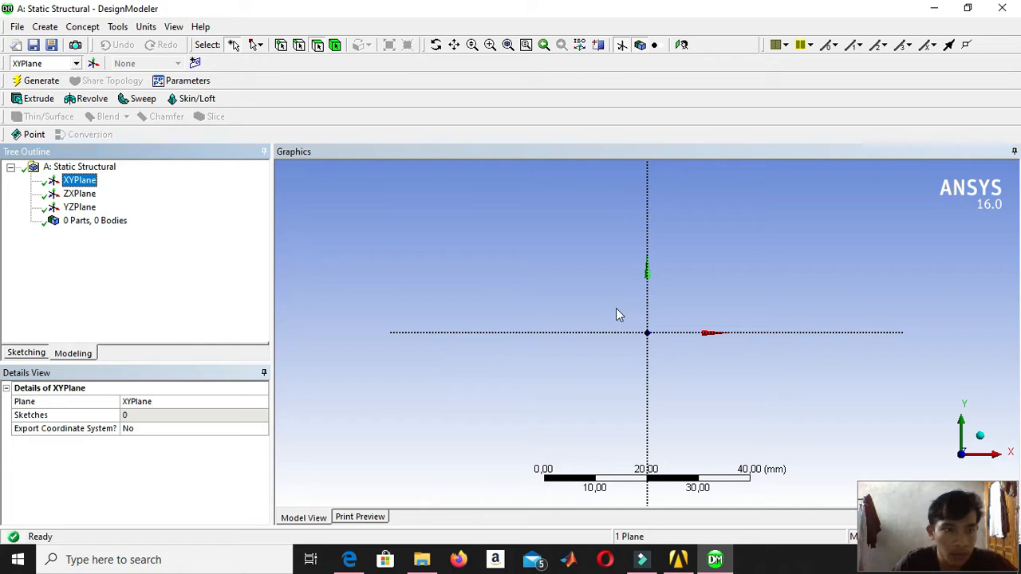
click(39, 354)
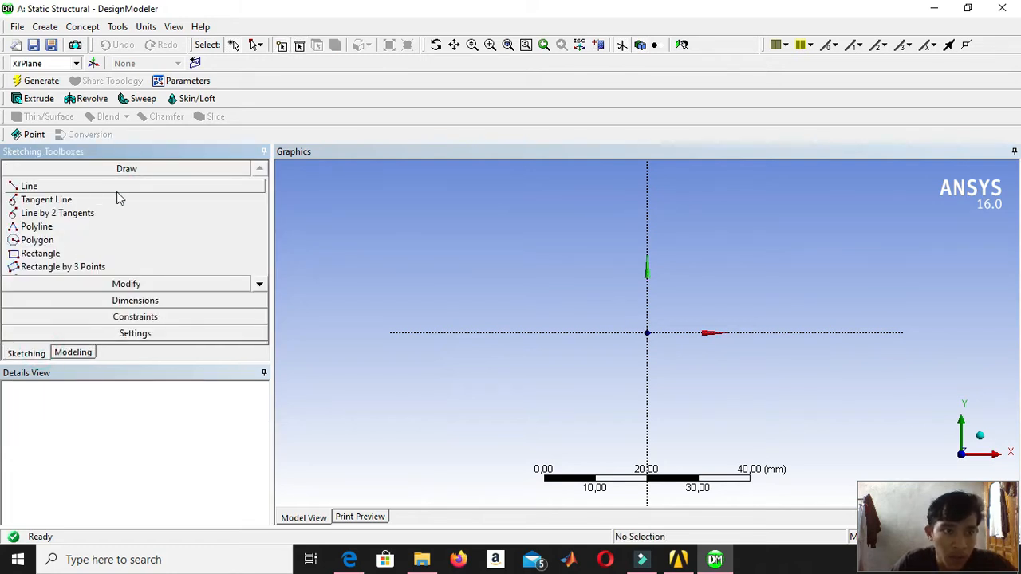
click(260, 286)
click(260, 286)
click(260, 286)
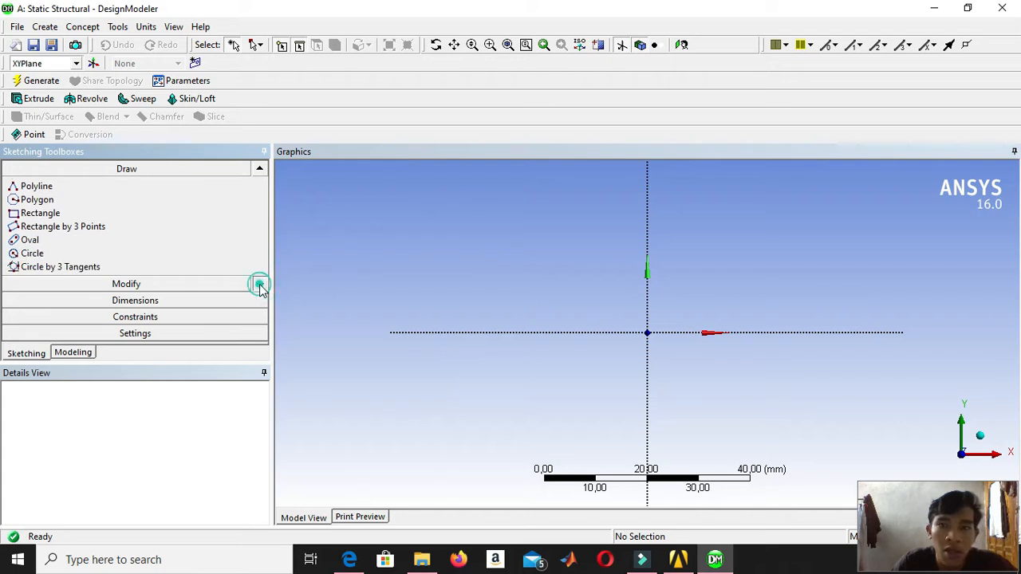
click(260, 287)
click(260, 286)
click(260, 286)
click(260, 286)
click(260, 286)
click(260, 287)
click(260, 286)
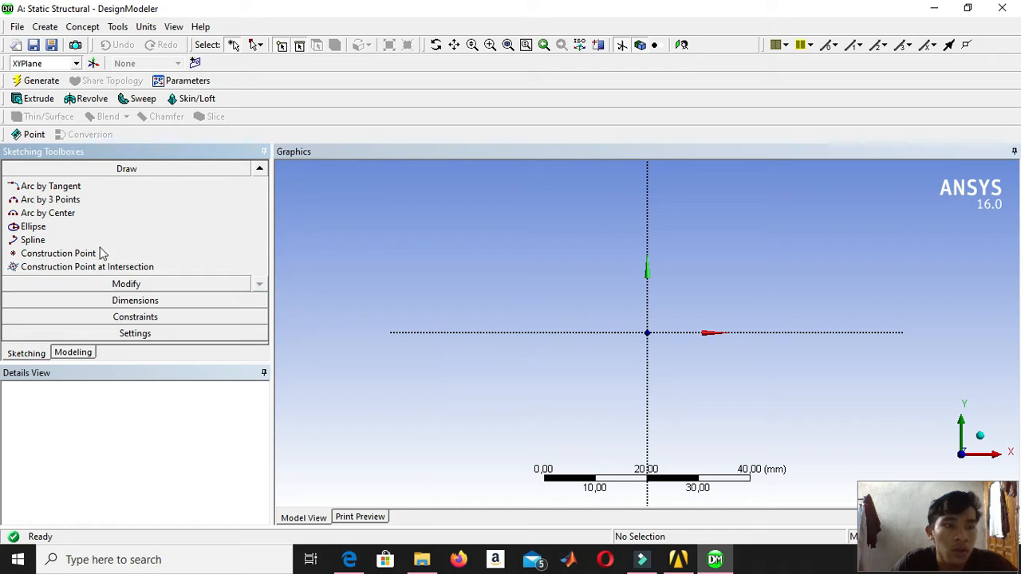
click(130, 254)
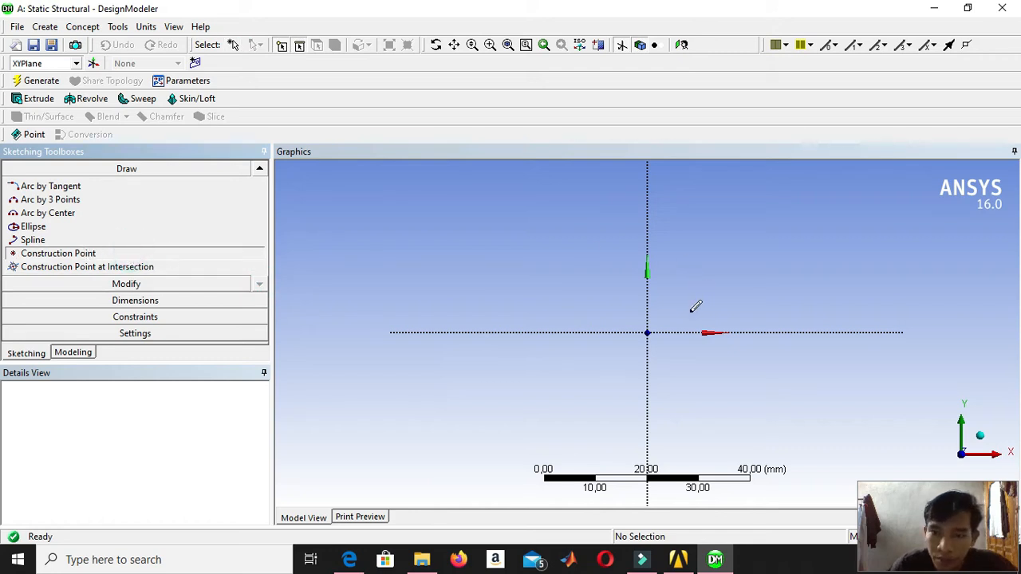
click(762, 331)
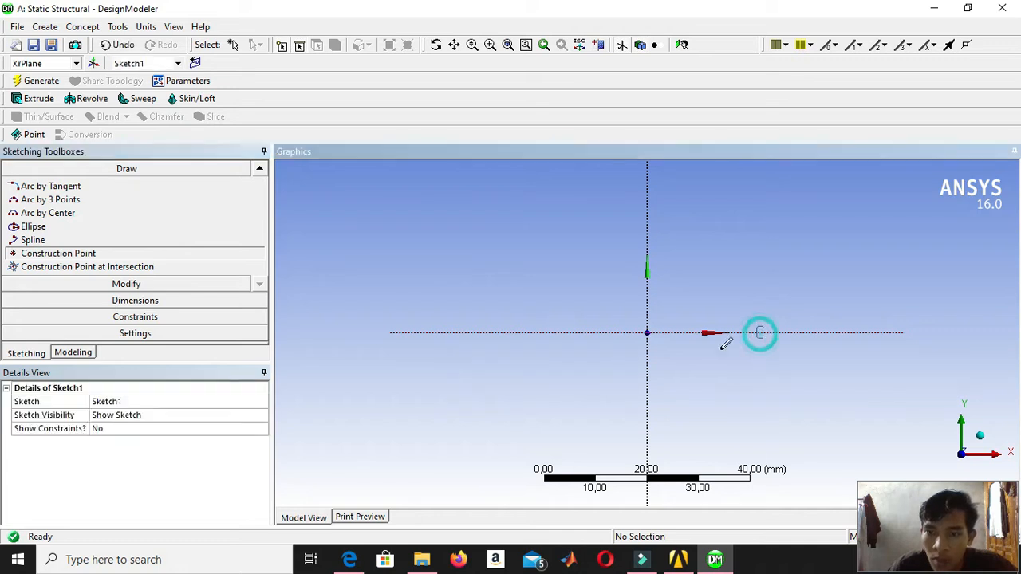
Dimension the construction point on the X axis horizontally from the Y axis and set the distance to 75 mm.
click(184, 302)
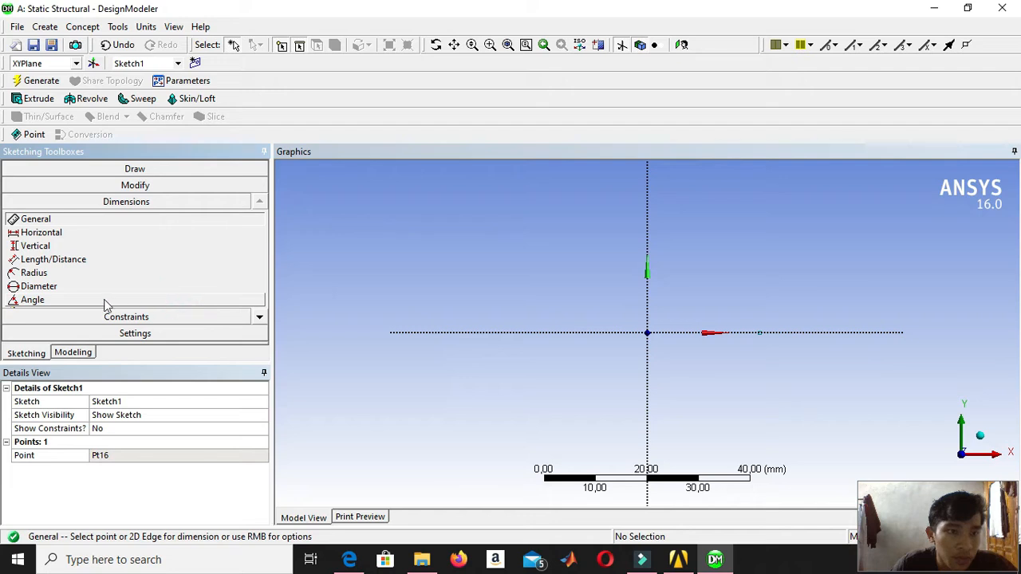
click(648, 371)
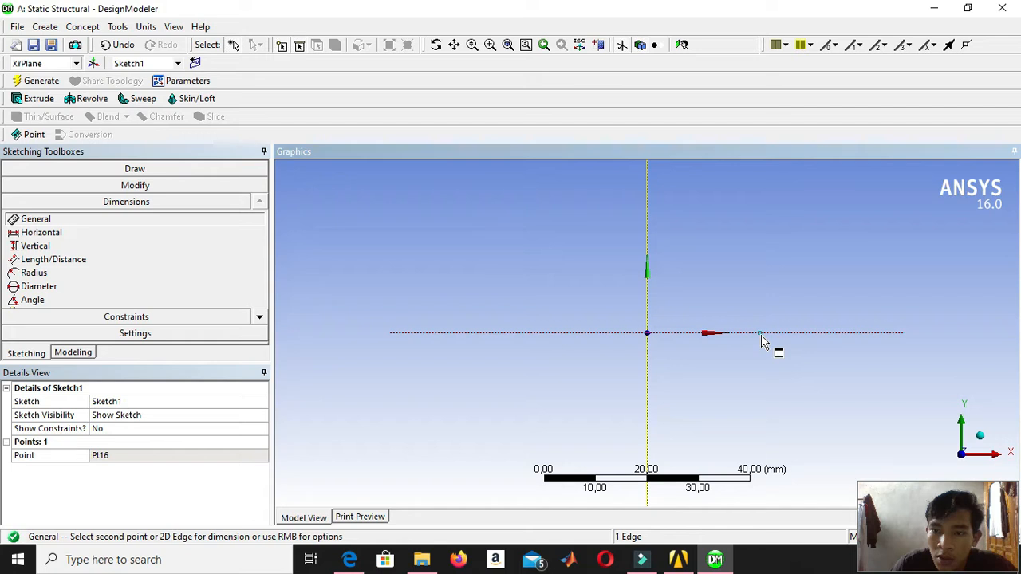
click(762, 337)
click(763, 334)
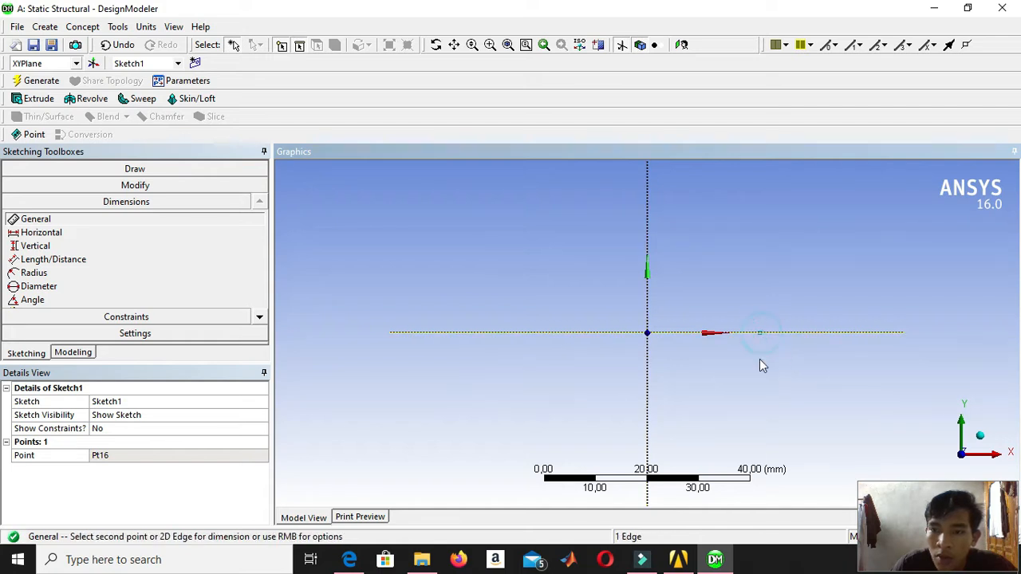
click(647, 300)
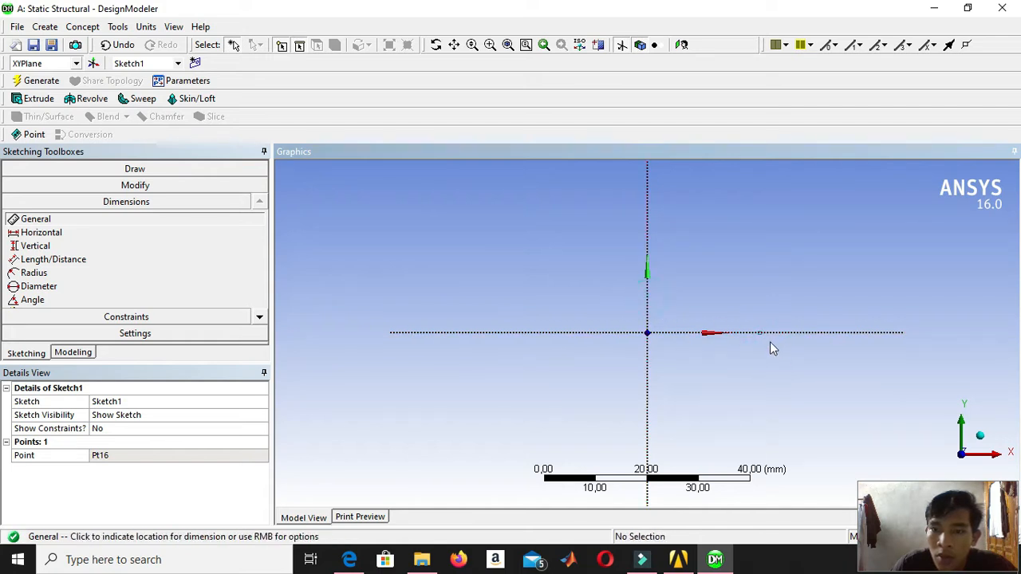
click(760, 341)
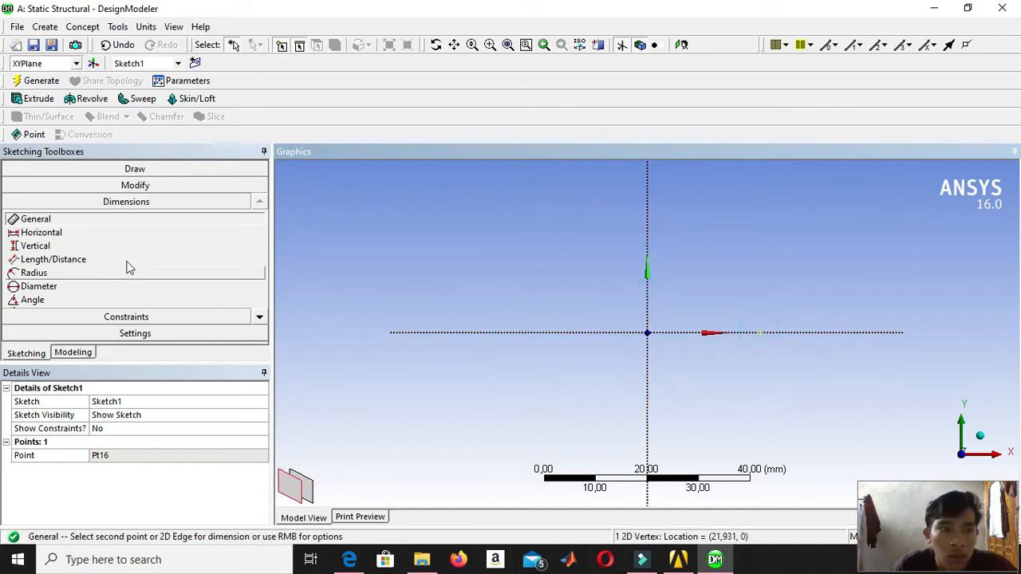
click(647, 363)
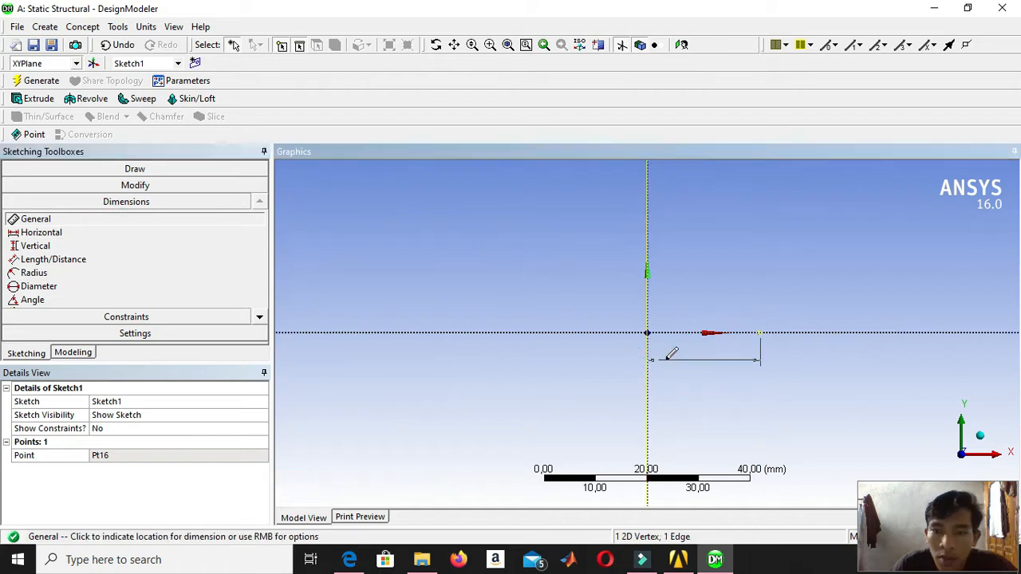
click(508, 391)
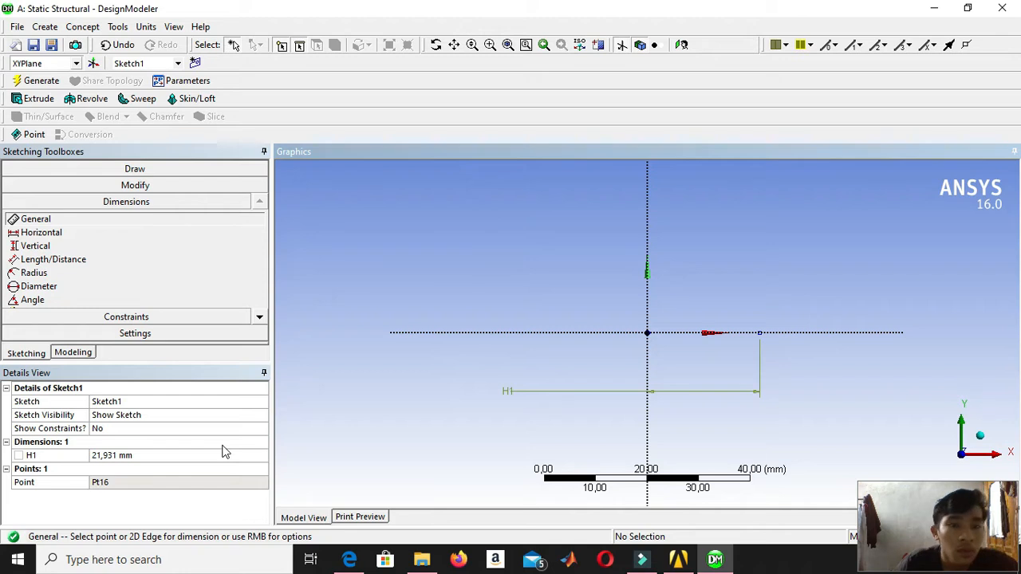
click(189, 455)
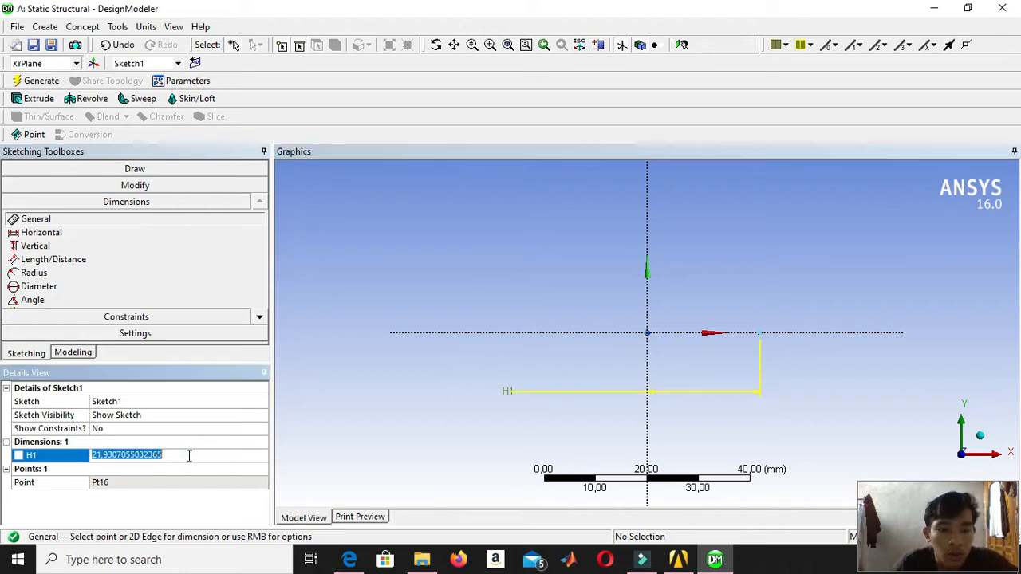
text(75)
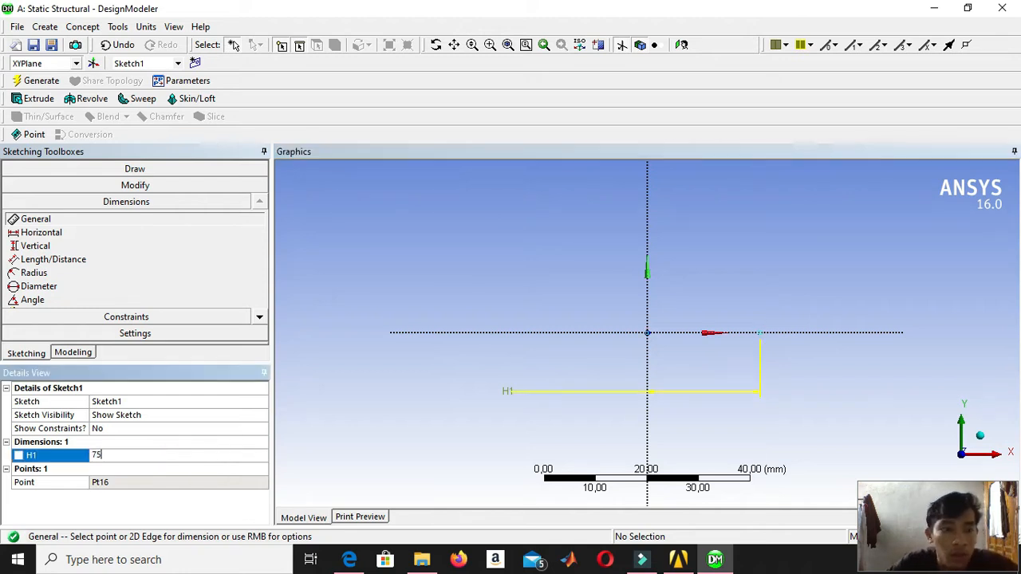
key(Return)
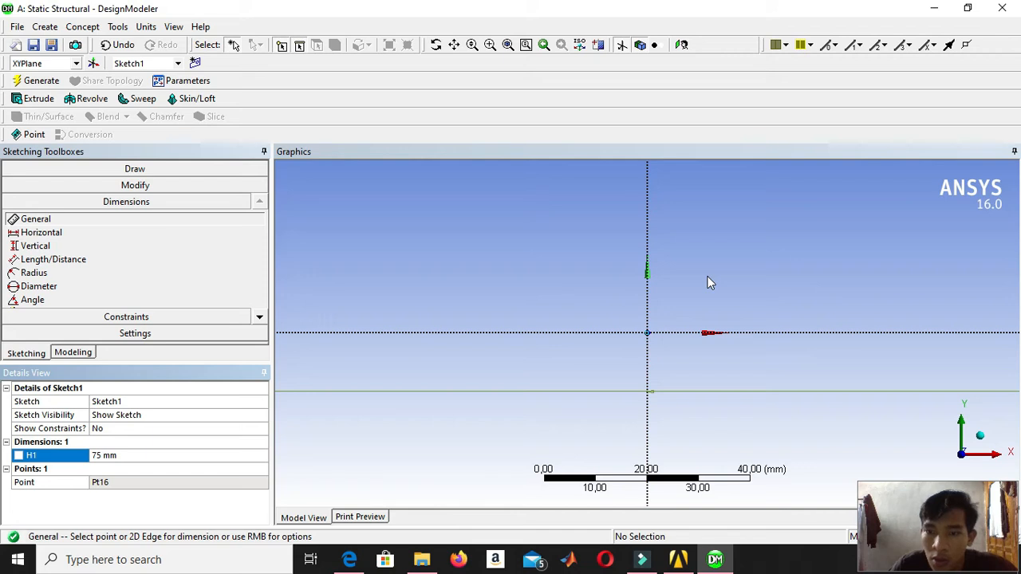
Place four more construction points rising above the X axis at positive X, the lowest about 15 mm high, the next about 79 mm from Y.
scroll(741, 284, down, 2)
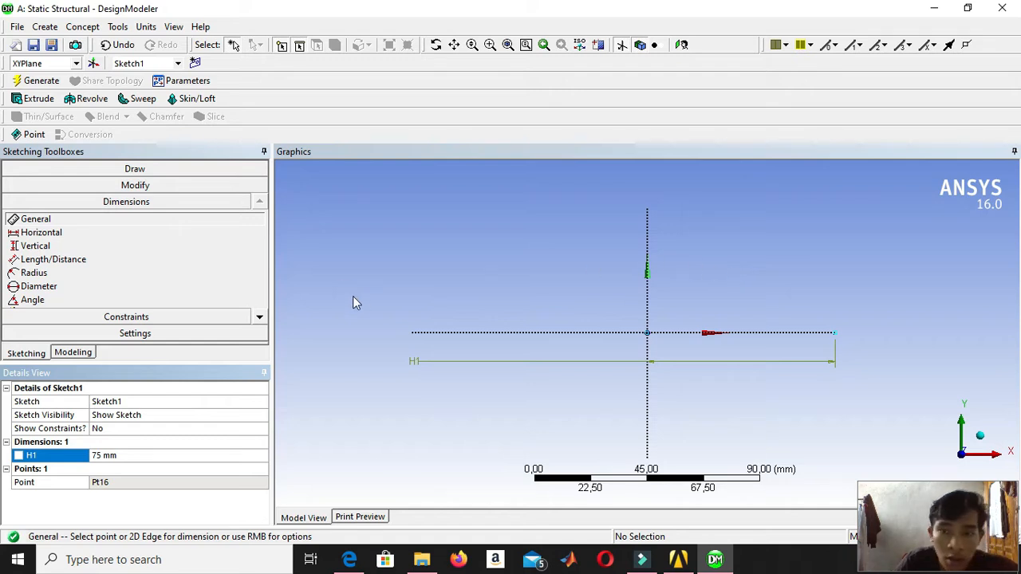
click(136, 169)
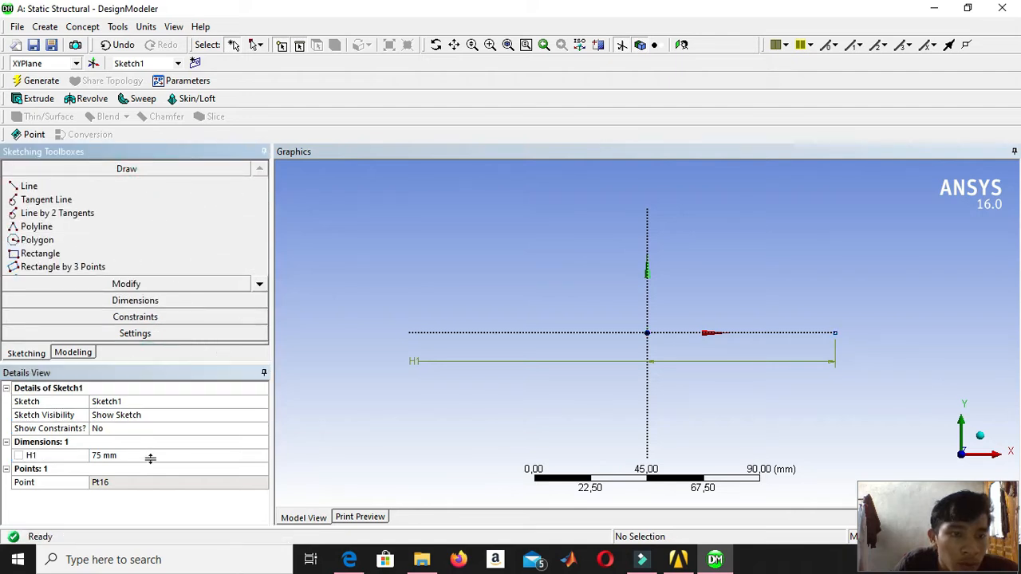
drag(150, 455, 150, 452)
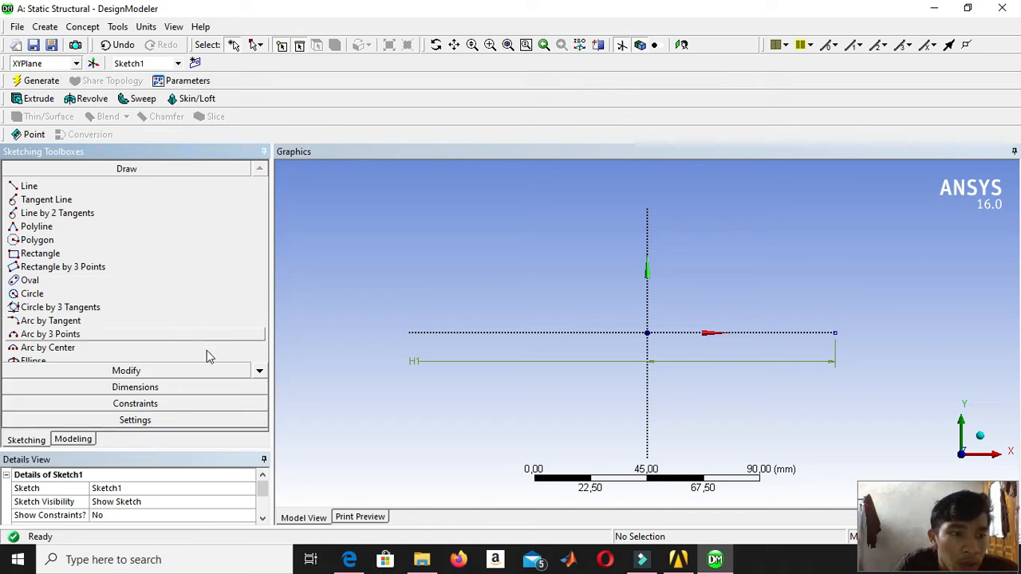
click(259, 370)
click(260, 370)
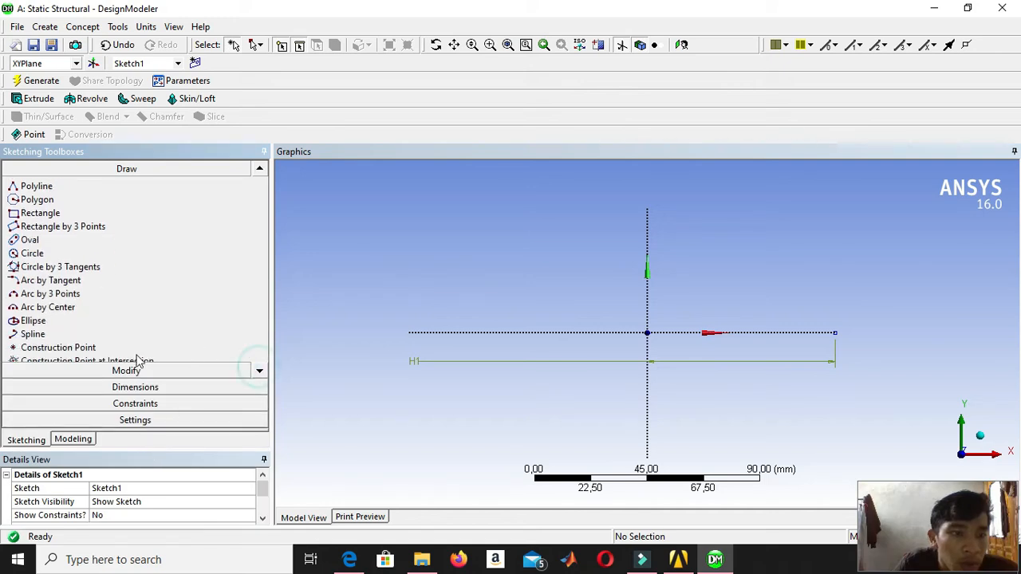
click(109, 349)
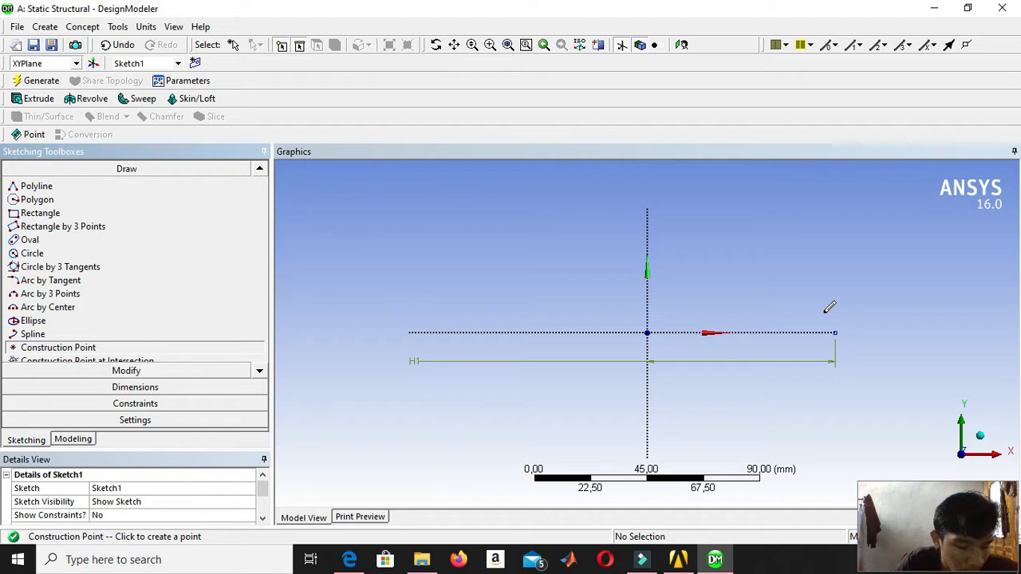
click(897, 294)
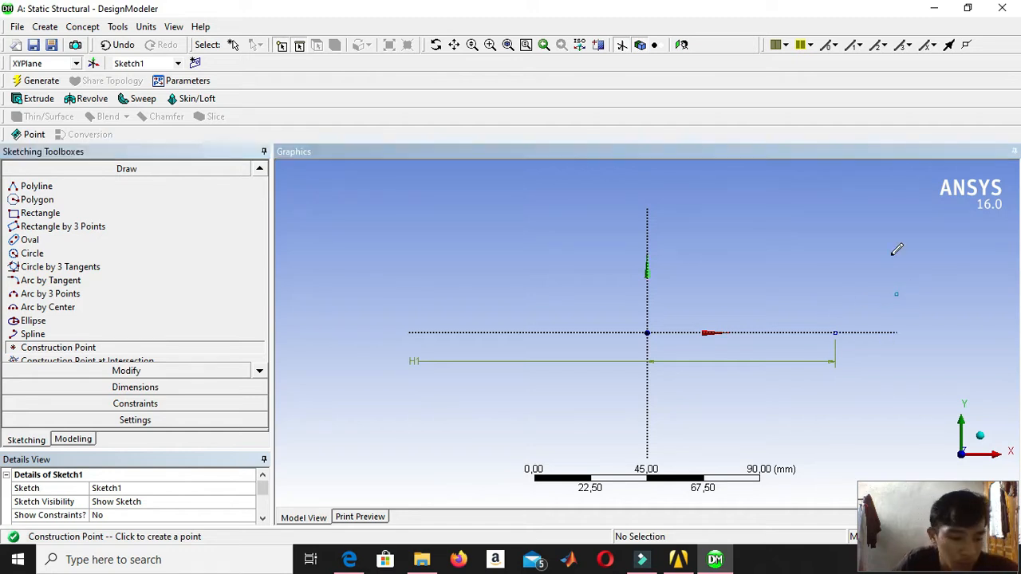
click(843, 227)
scroll(904, 229, down, 2)
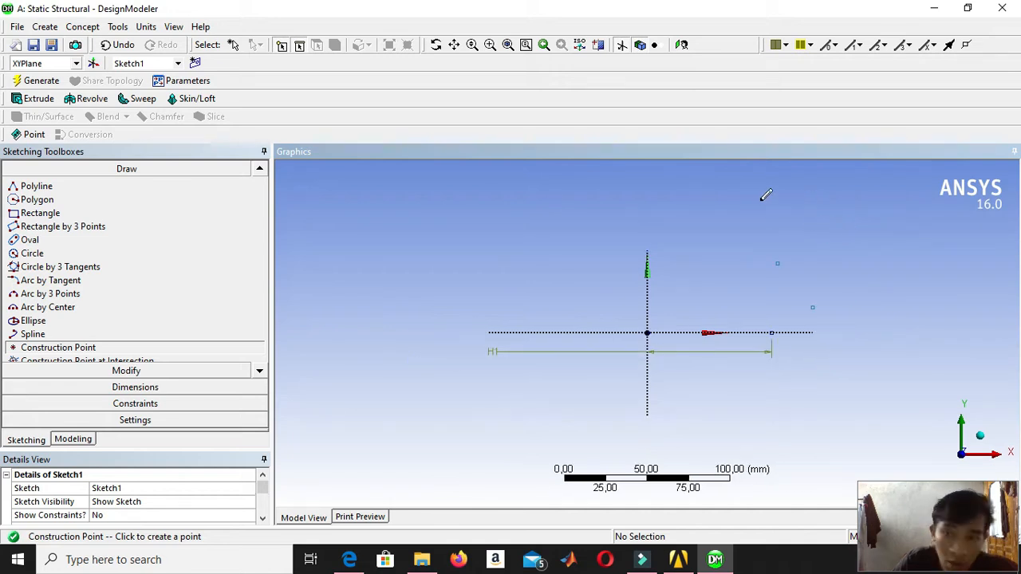
scroll(802, 191, down, 3)
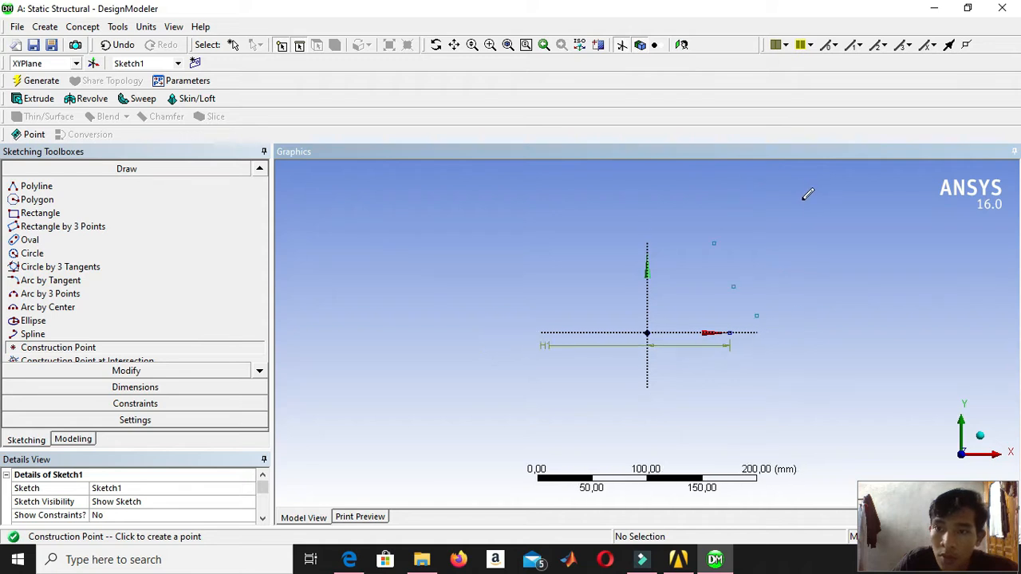
click(750, 184)
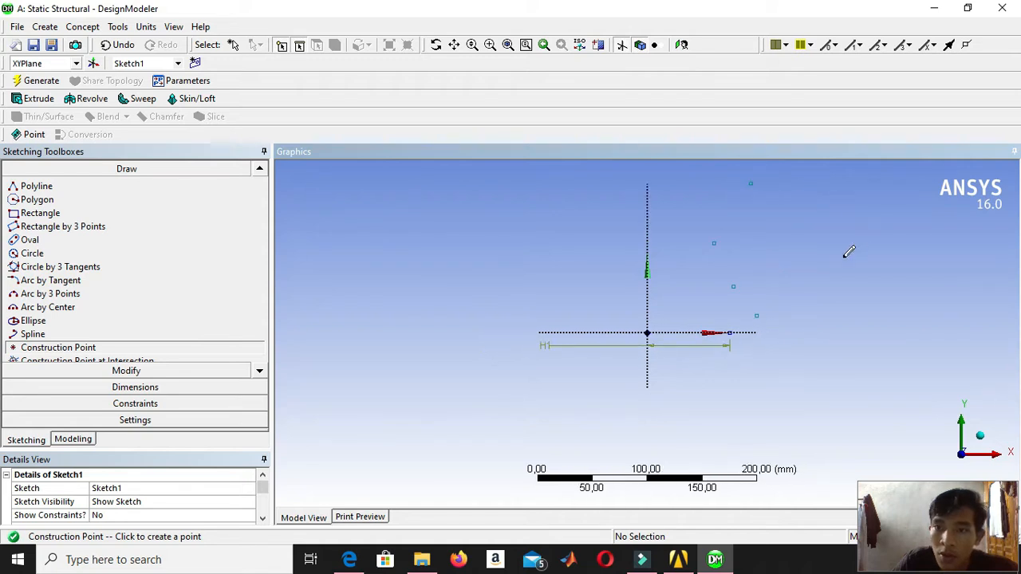
Dimension the lowest of the four upper construction points horizontally from the Y axis and set the distance to 135 mm.
click(158, 389)
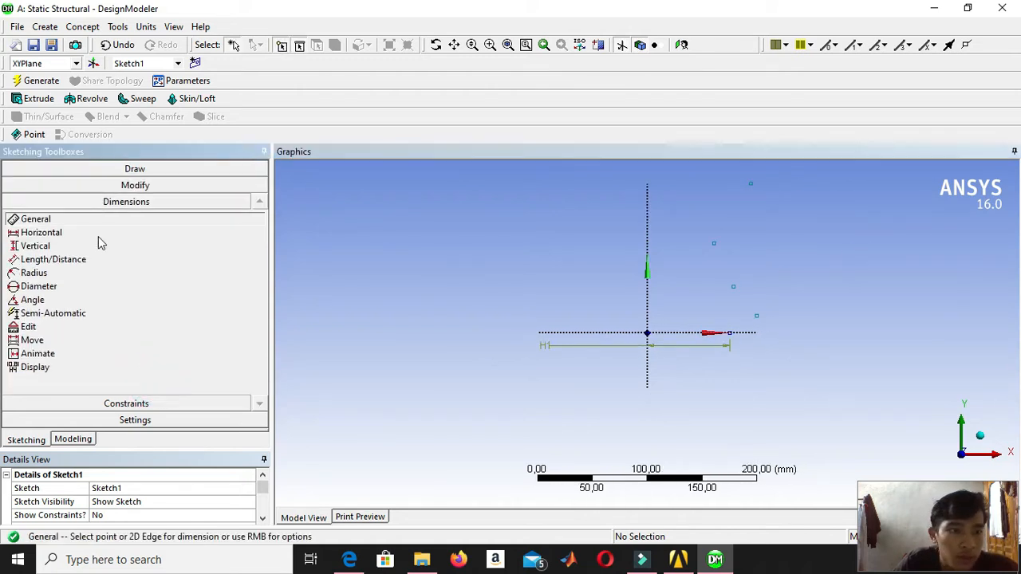
click(647, 297)
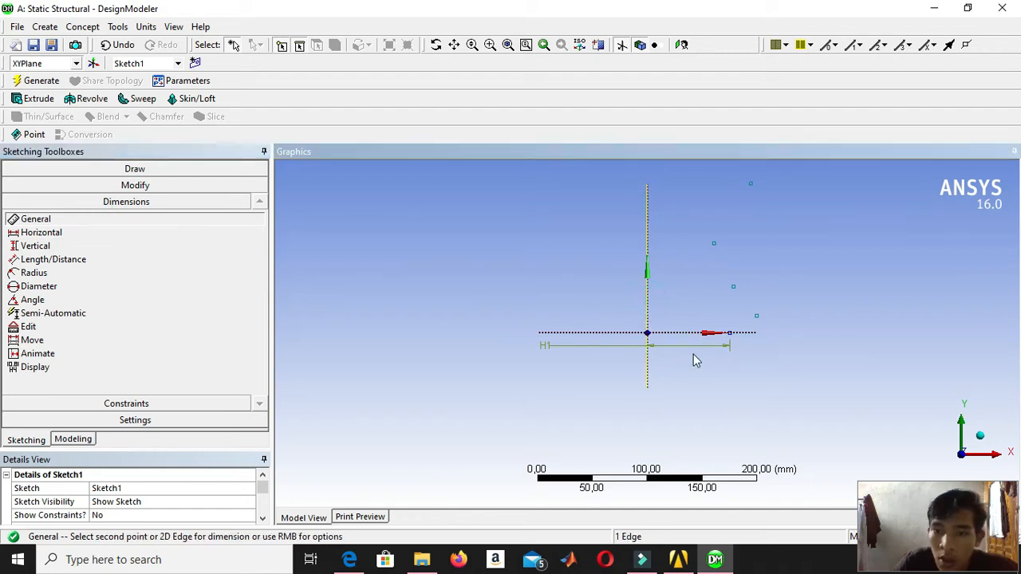
click(756, 317)
click(811, 394)
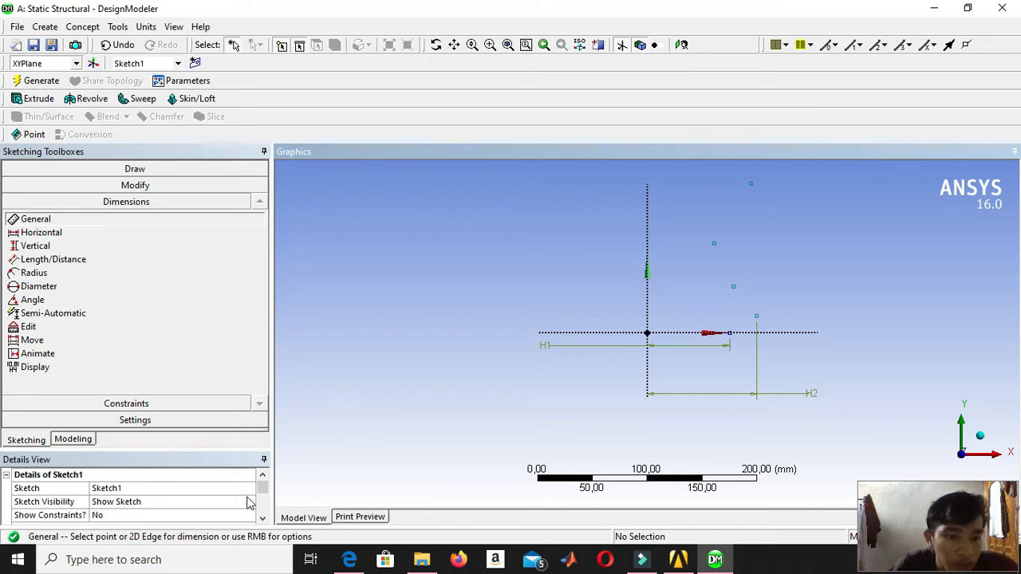
scroll(243, 498, down, 2)
click(163, 513)
text(1)
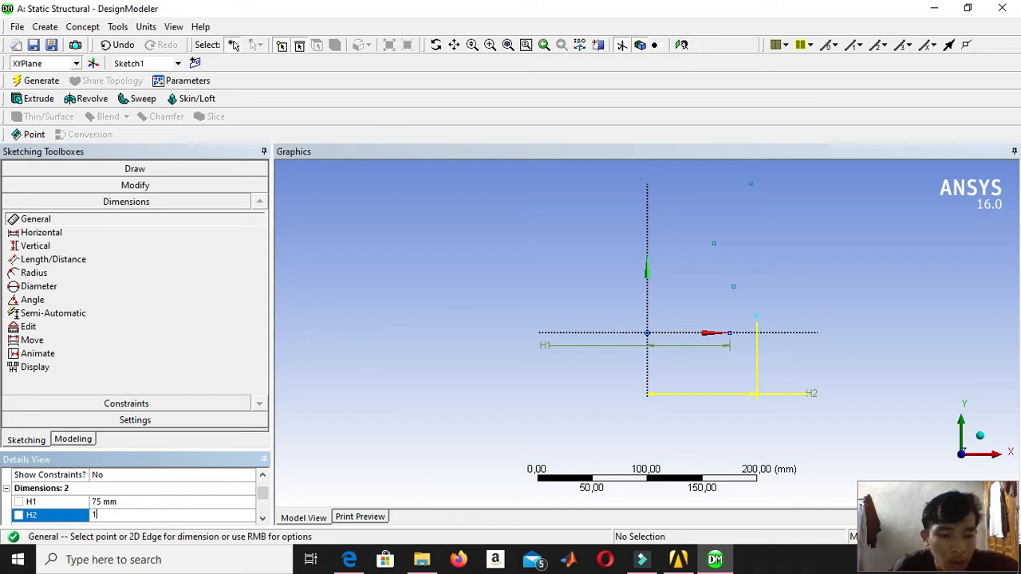
text(35)
key(Return)
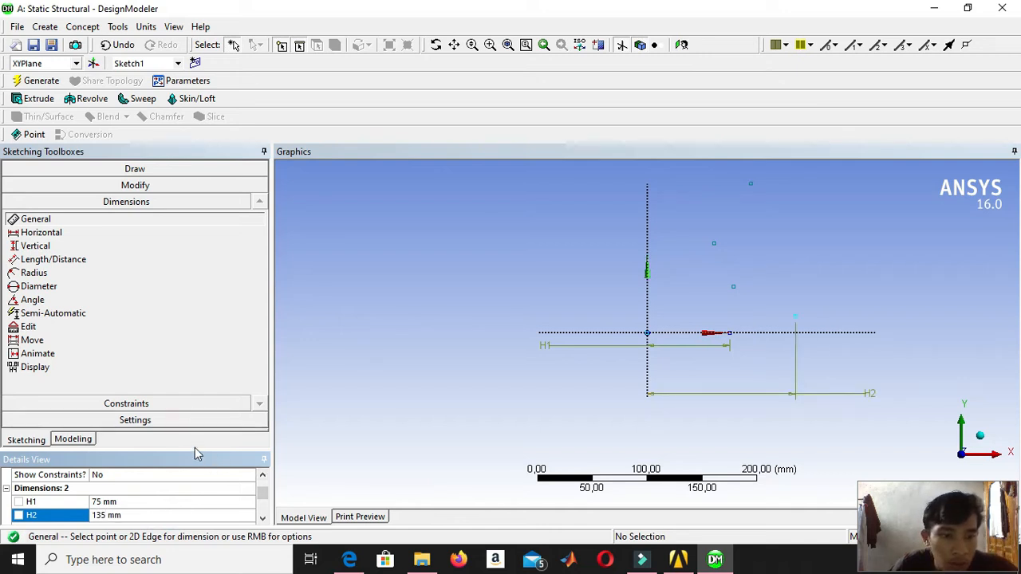
Dimension the height of the point 135 mm from the Y axis above the X axis and set it to 60 mm.
drag(195, 451, 193, 411)
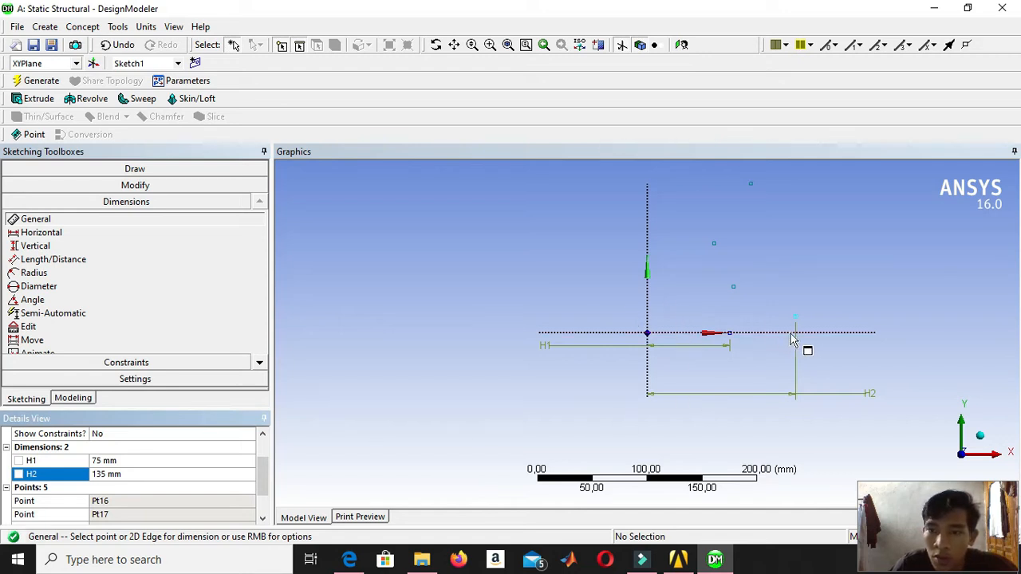
click(828, 334)
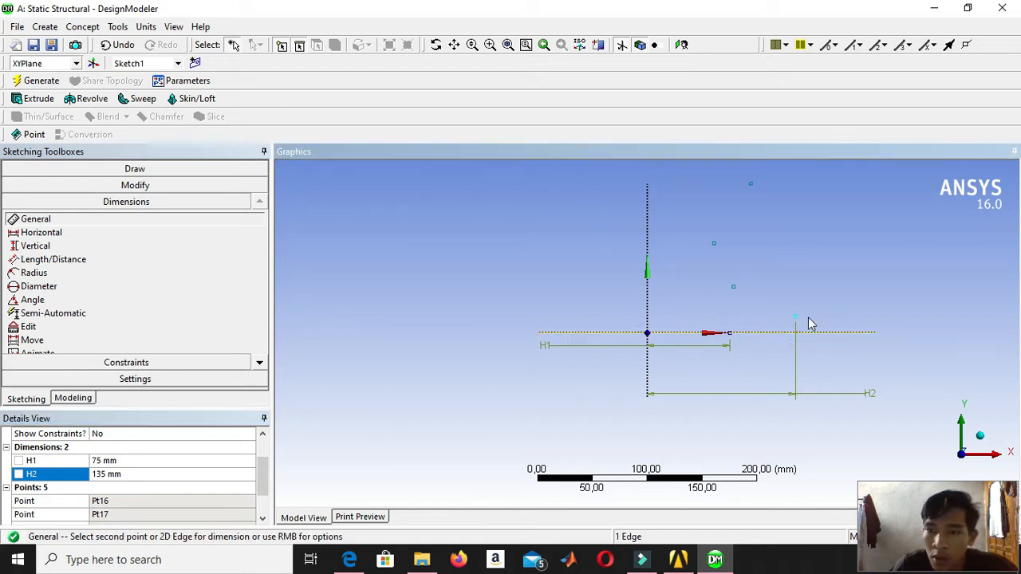
click(794, 318)
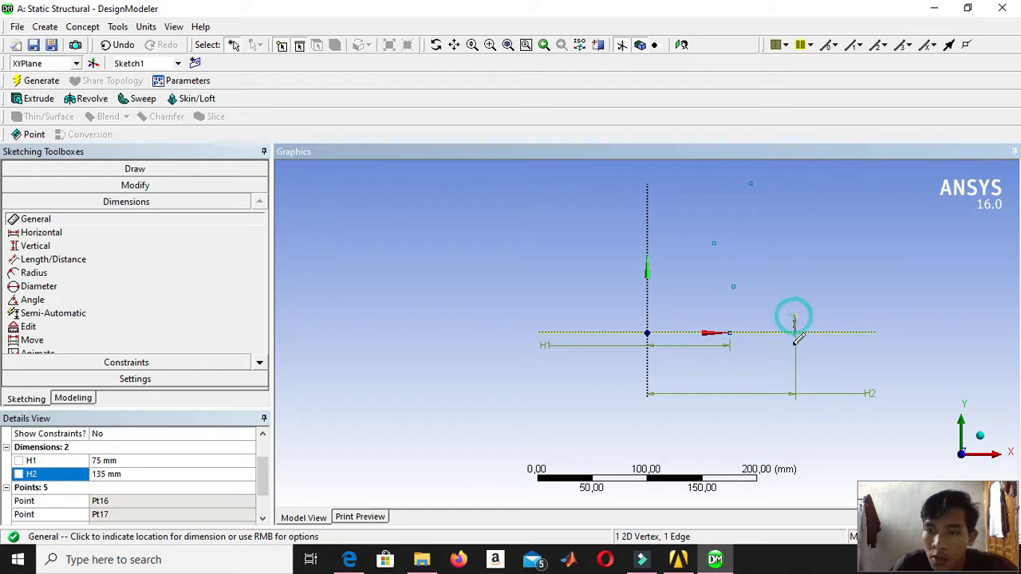
click(925, 369)
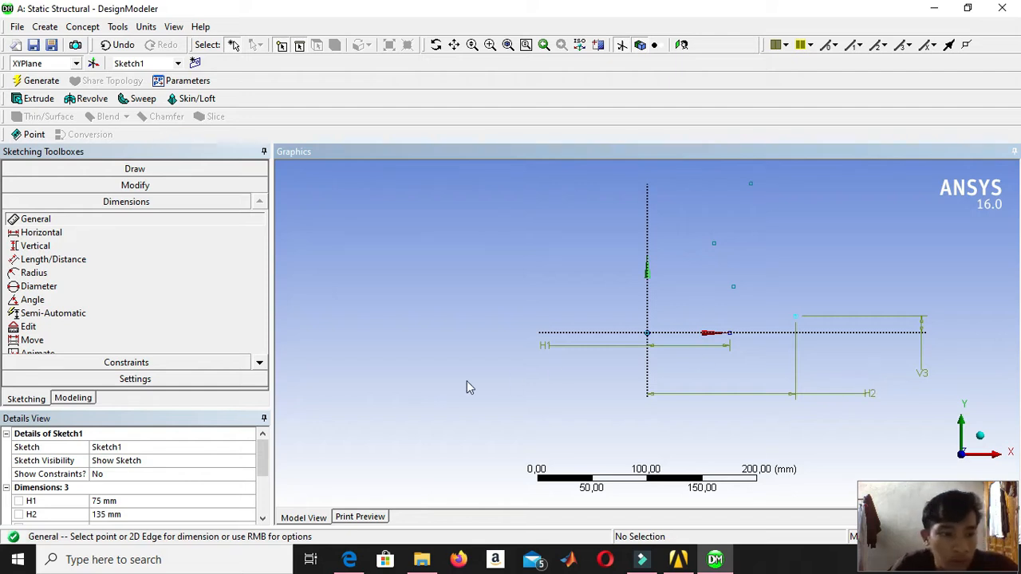
scroll(159, 474, down, 2)
click(148, 447)
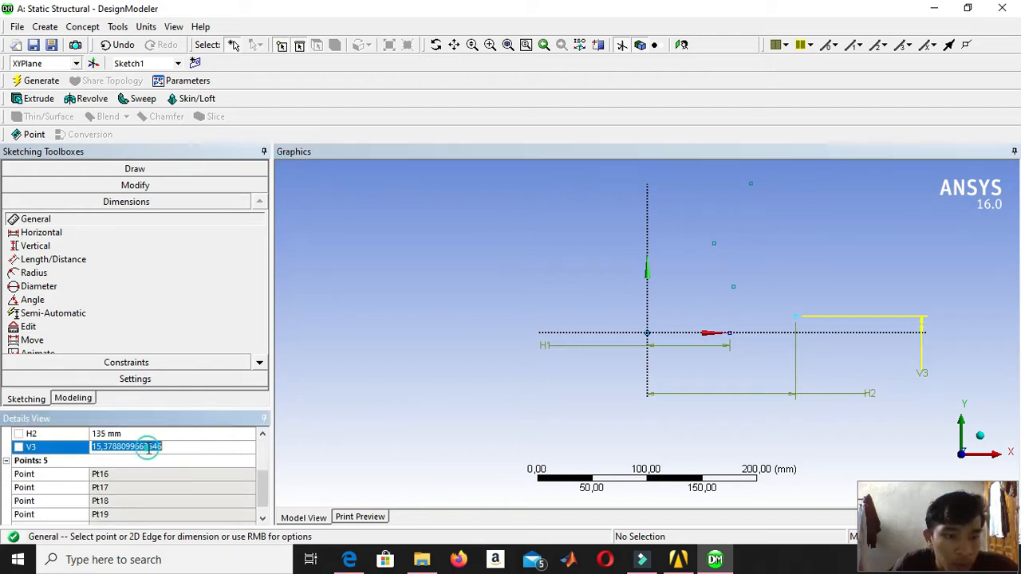
text(60)
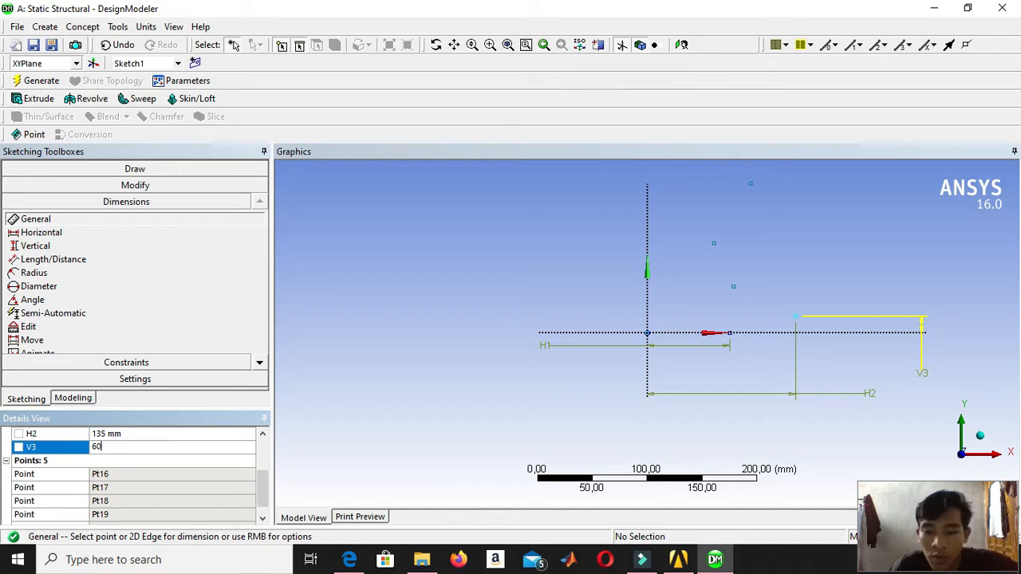
key(Return)
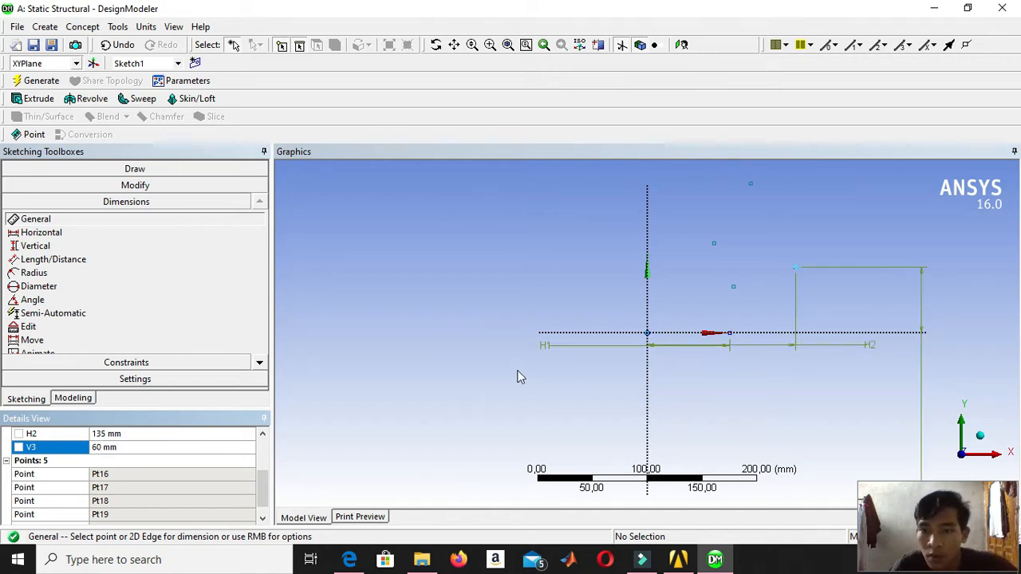
Dimension the lowest undimensioned construction point horizontally from the Y axis and set the distance to 90 mm.
click(648, 237)
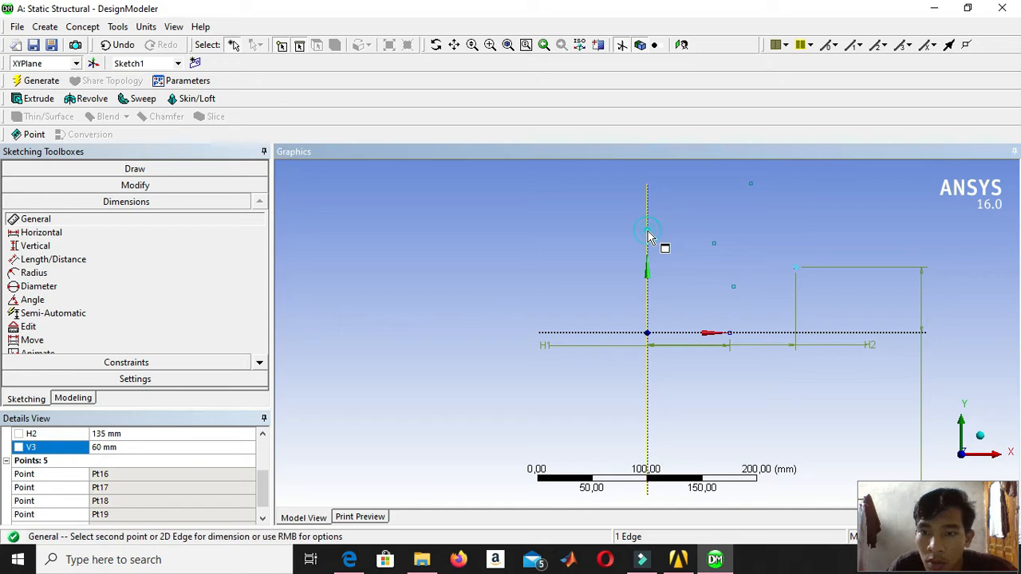
click(733, 289)
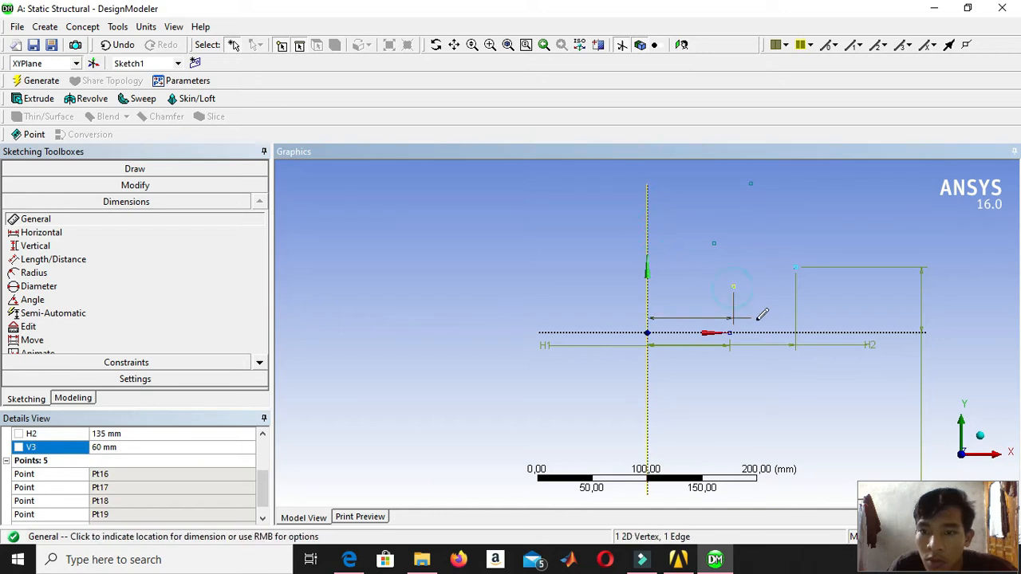
click(790, 406)
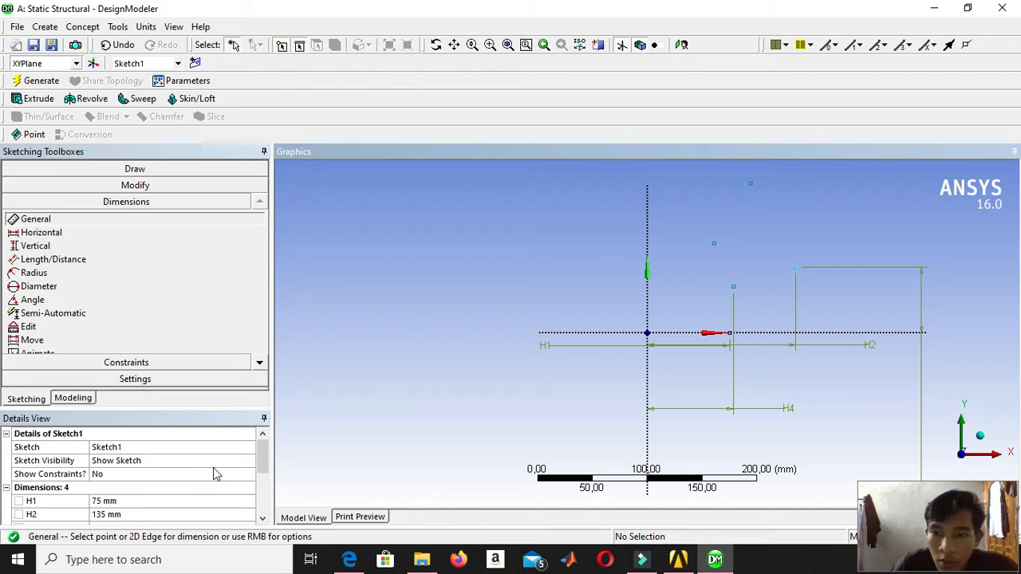
scroll(214, 473, down, 1)
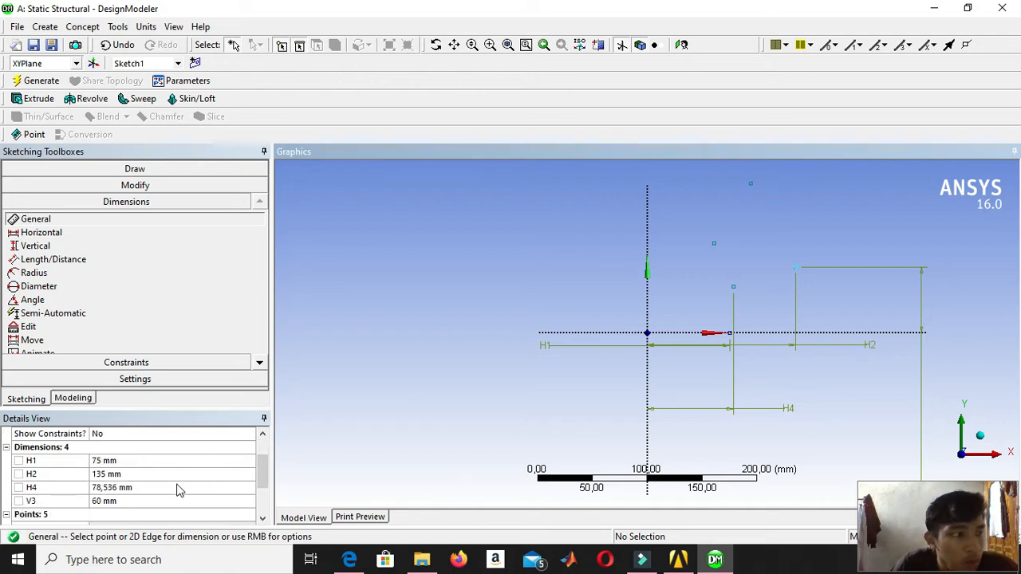
click(178, 487)
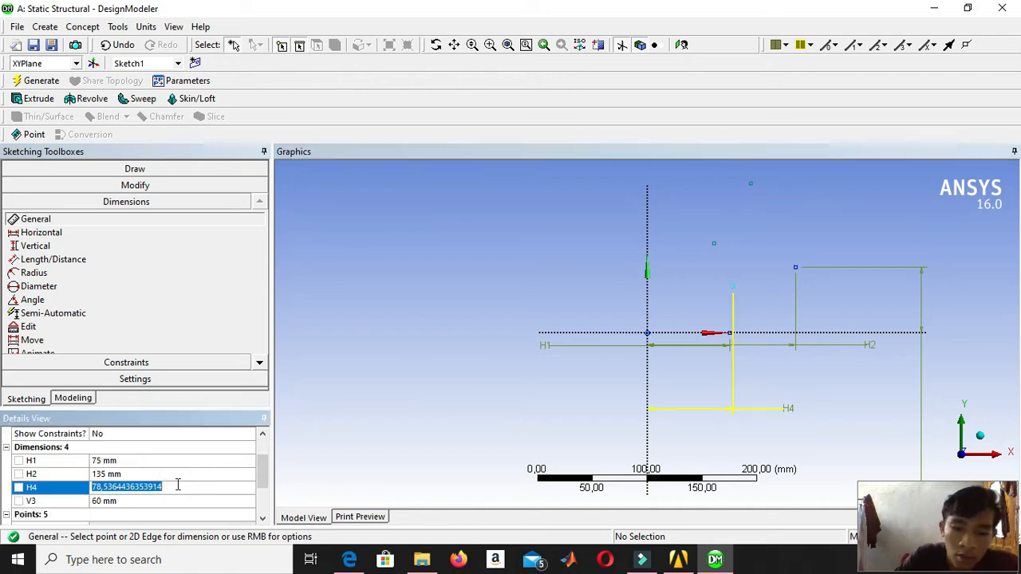
text(90)
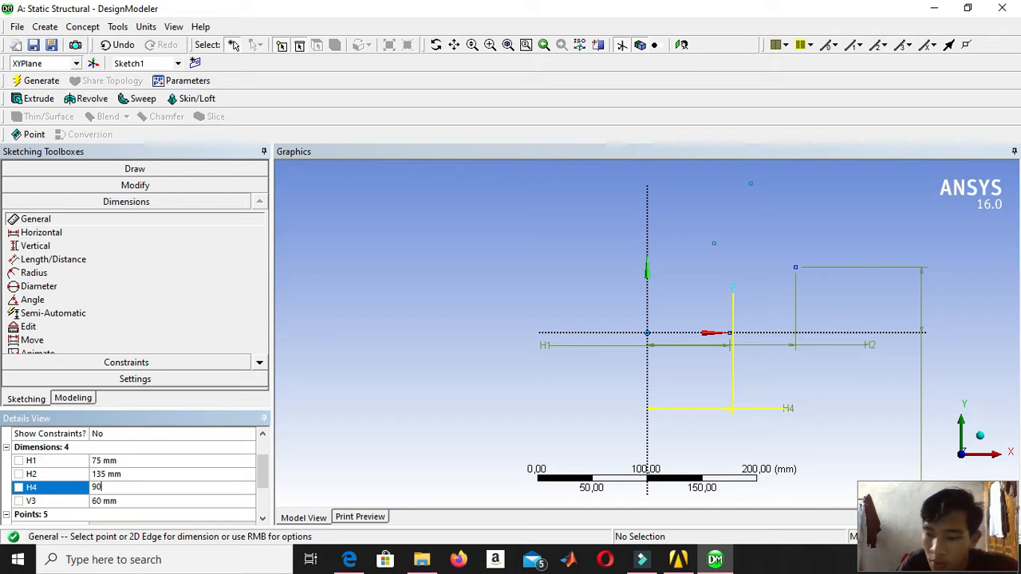
key(Return)
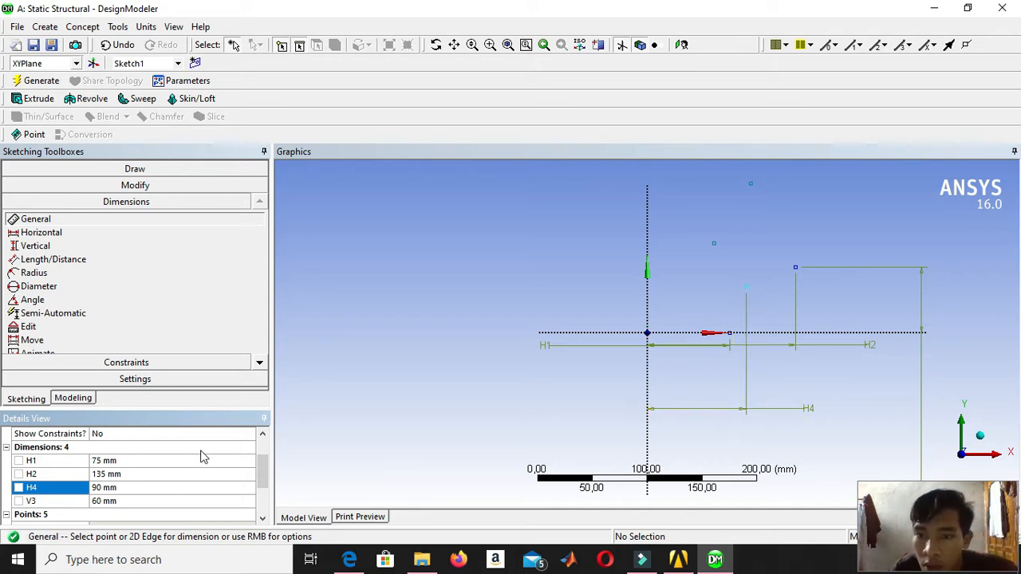
Dimension the height of the point 90 mm from the Y axis above the X axis and set it to 180 mm.
click(697, 335)
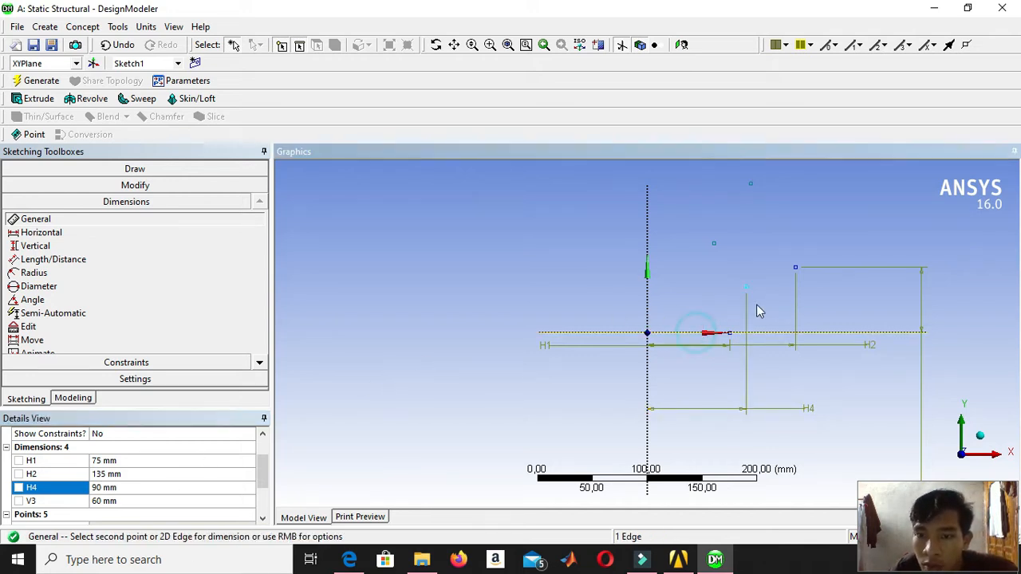
click(746, 288)
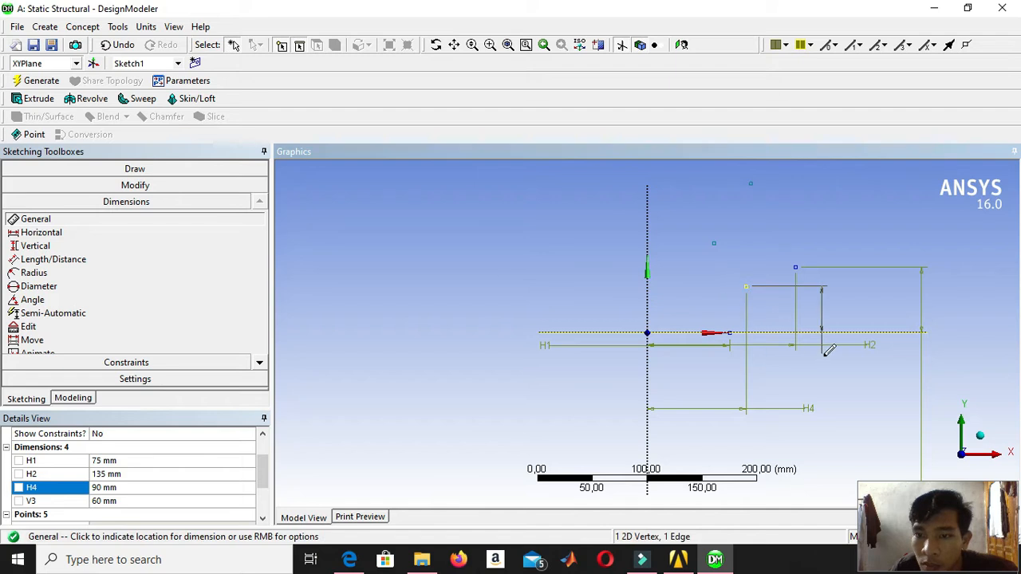
click(961, 363)
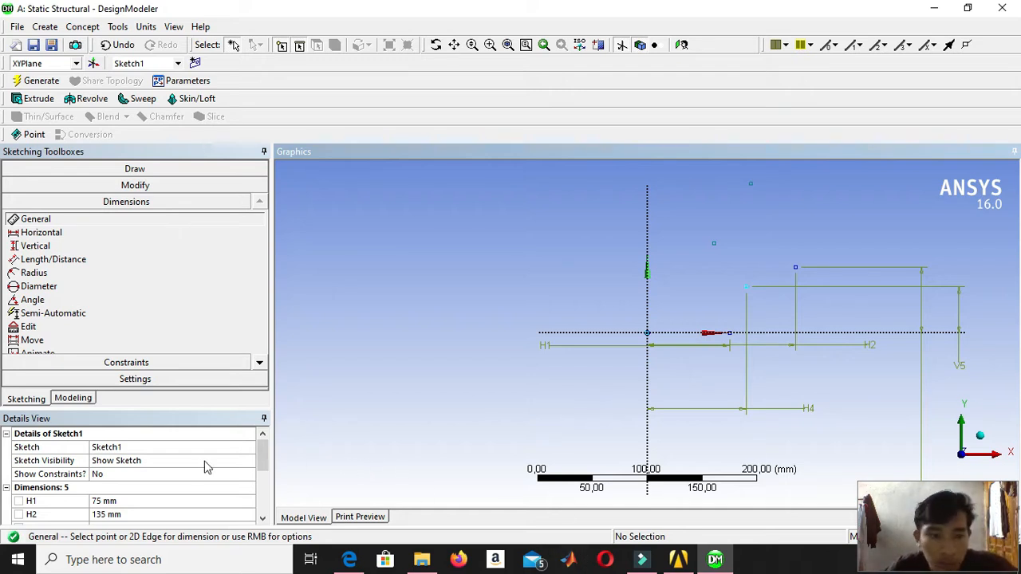
scroll(200, 467, down, 3)
scroll(191, 462, up, 1)
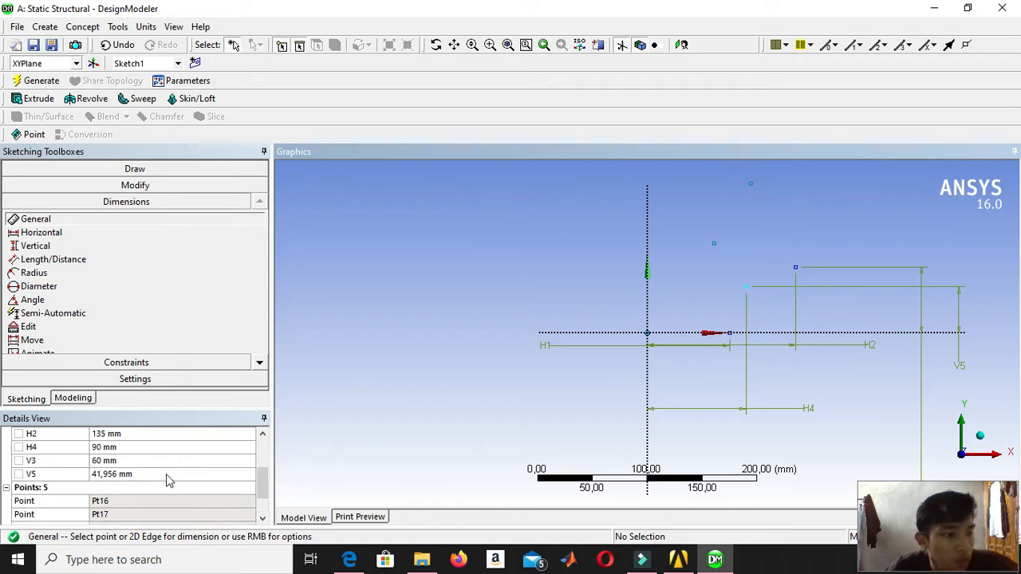
click(168, 477)
text(180)
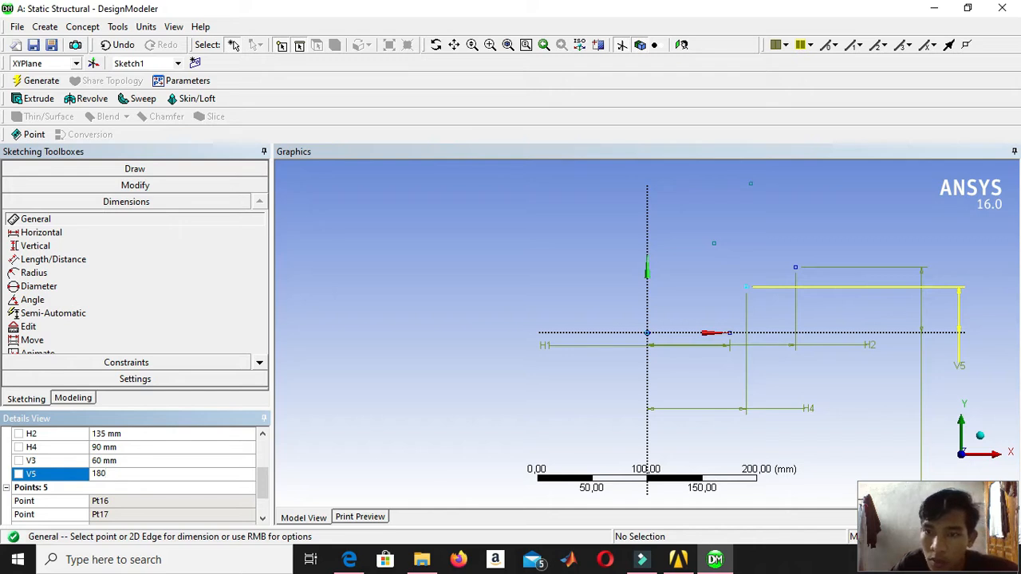
key(Return)
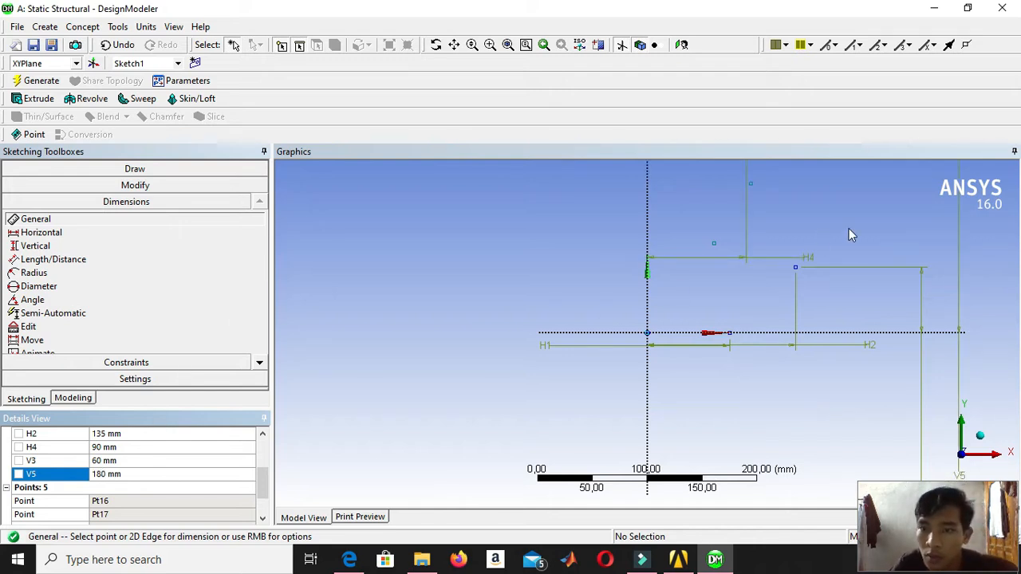
Dimension the lower of the two undimensioned construction points horizontally from the Y axis and set the distance to 60 mm.
scroll(850, 225, down, 2)
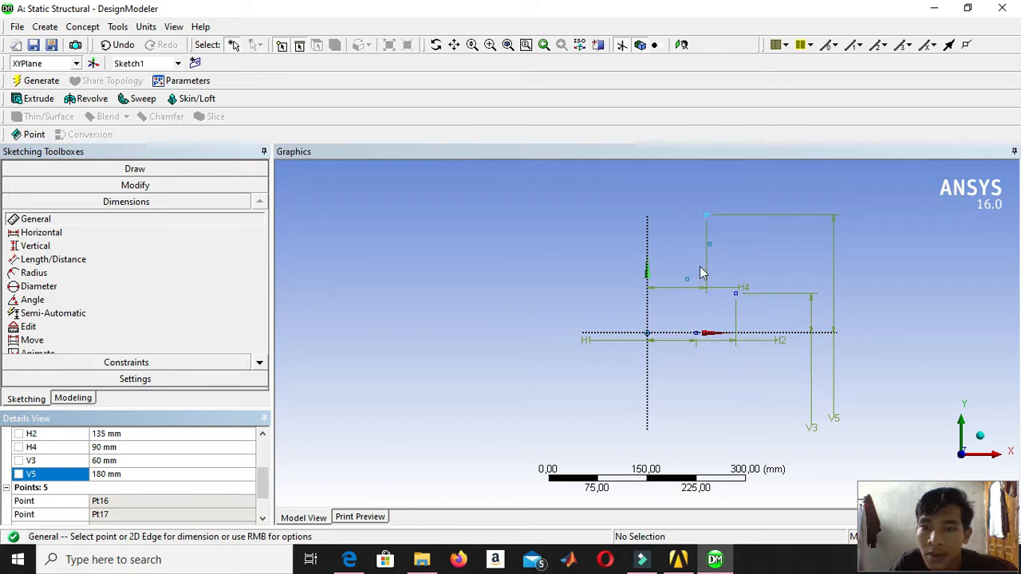
click(647, 265)
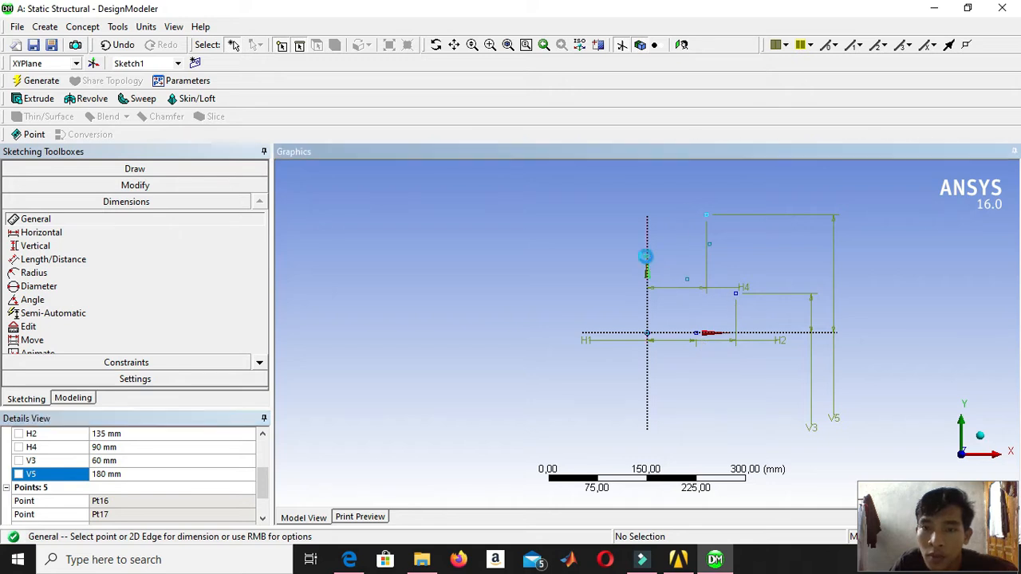
click(688, 280)
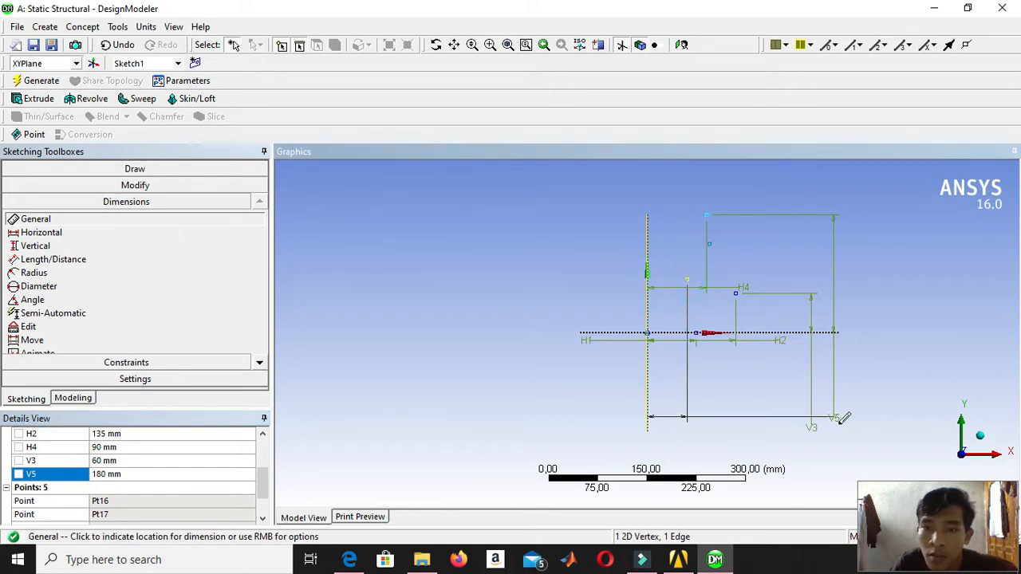
click(868, 431)
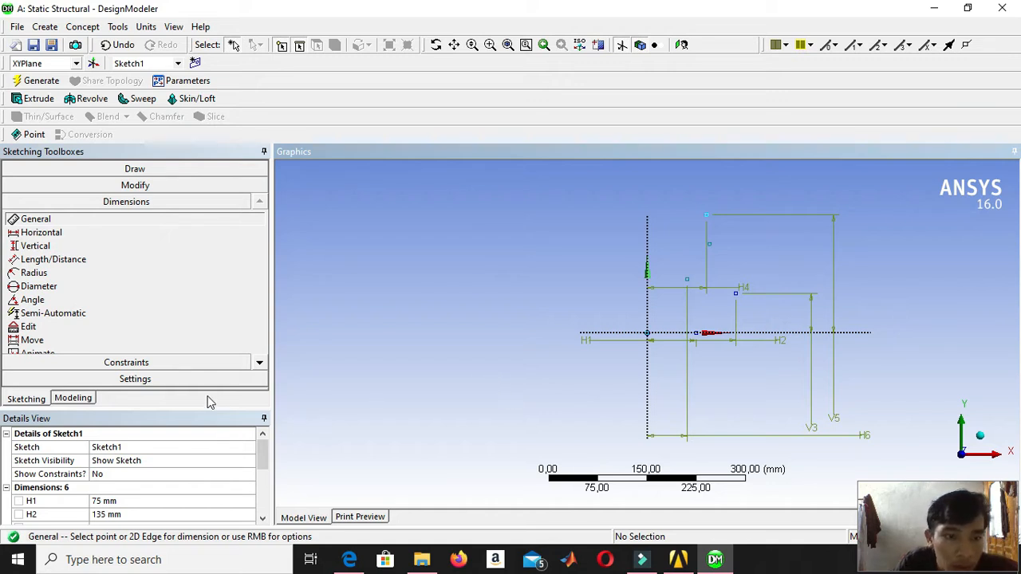
drag(205, 408, 203, 311)
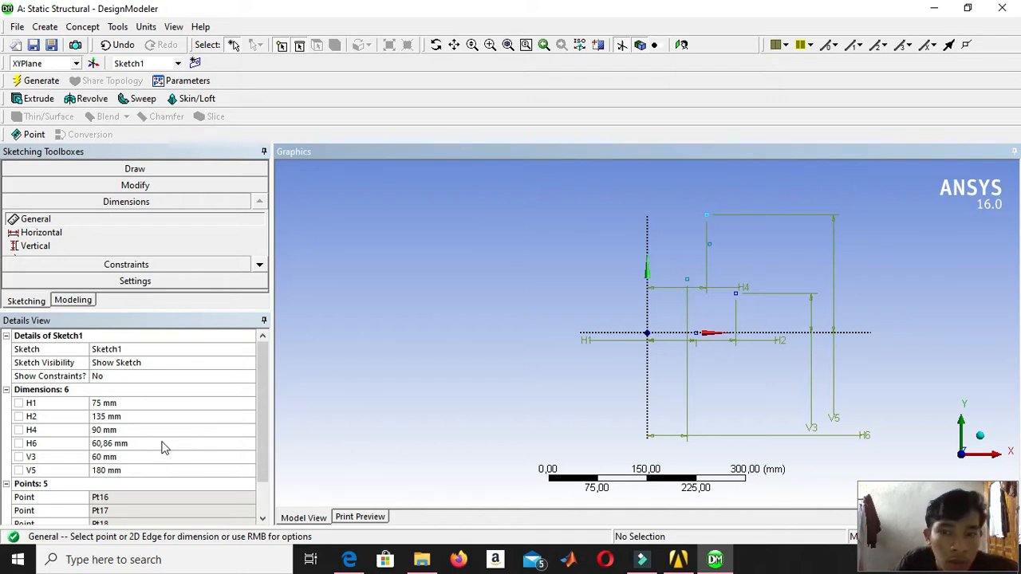
click(161, 441)
text(6)
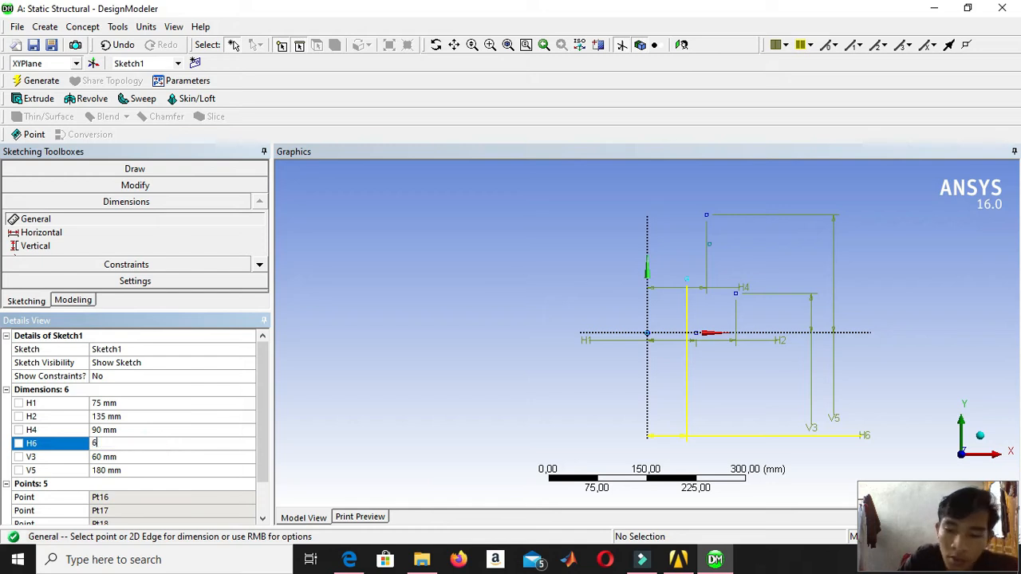
text(0)
key(Return)
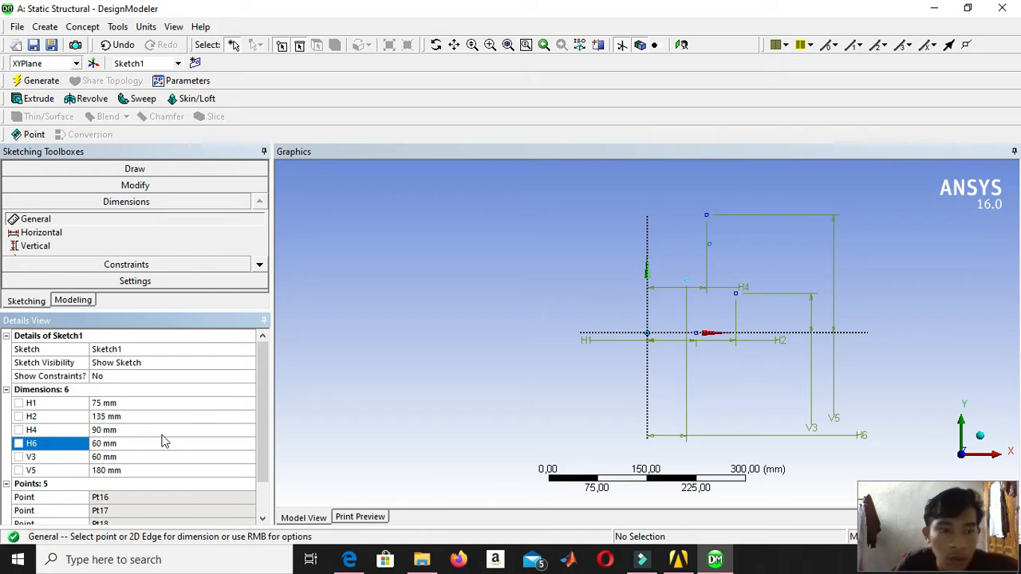
Dimension the height of the point 60 mm from the Y axis above the X axis and set it to 270 mm.
click(666, 333)
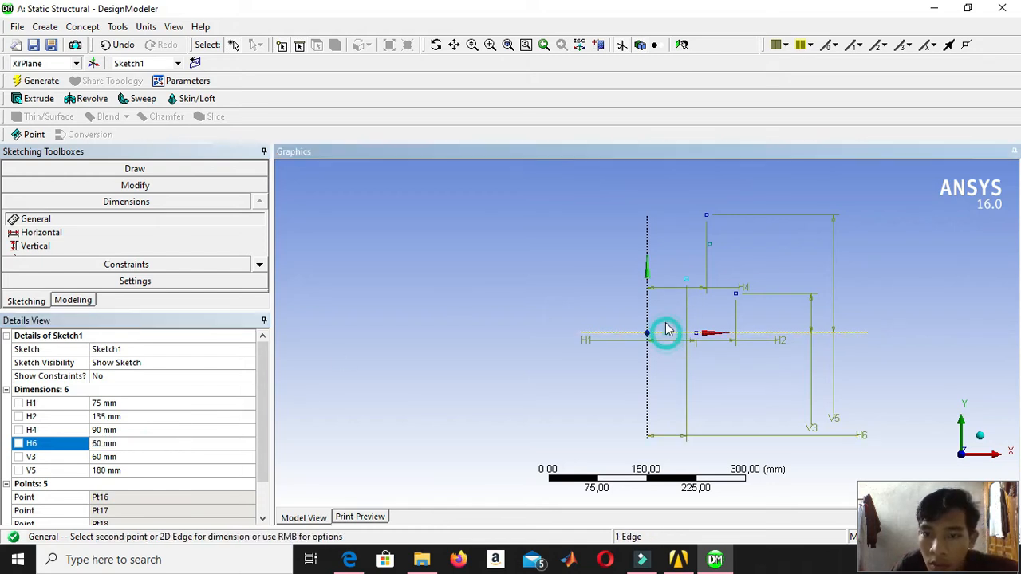
click(686, 279)
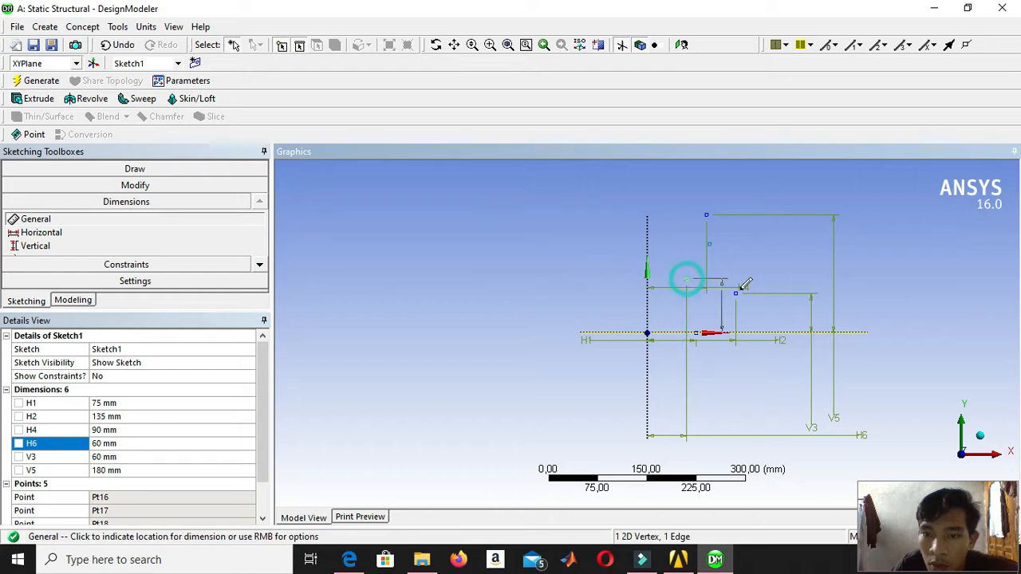
click(954, 375)
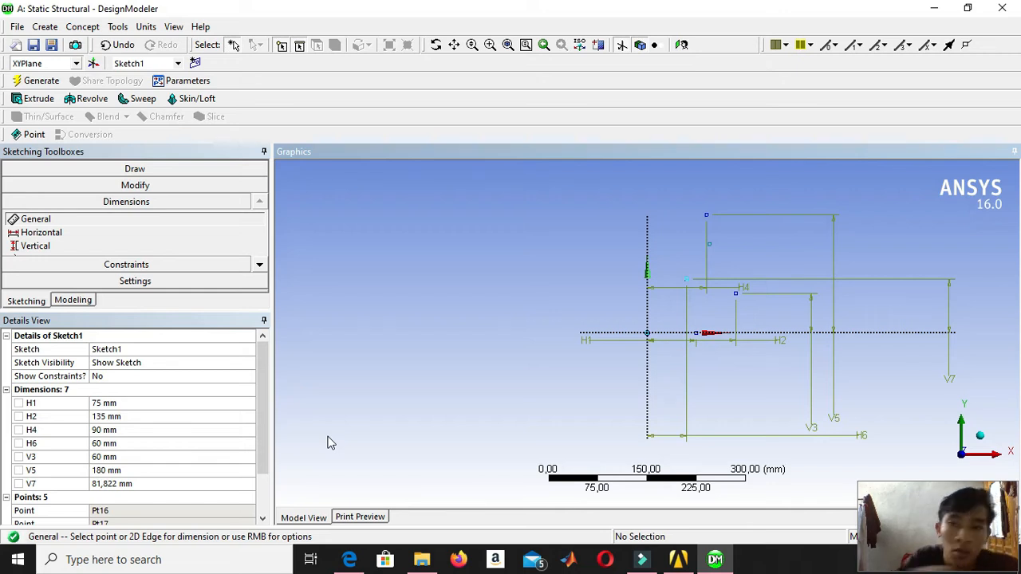
click(151, 483)
text(270)
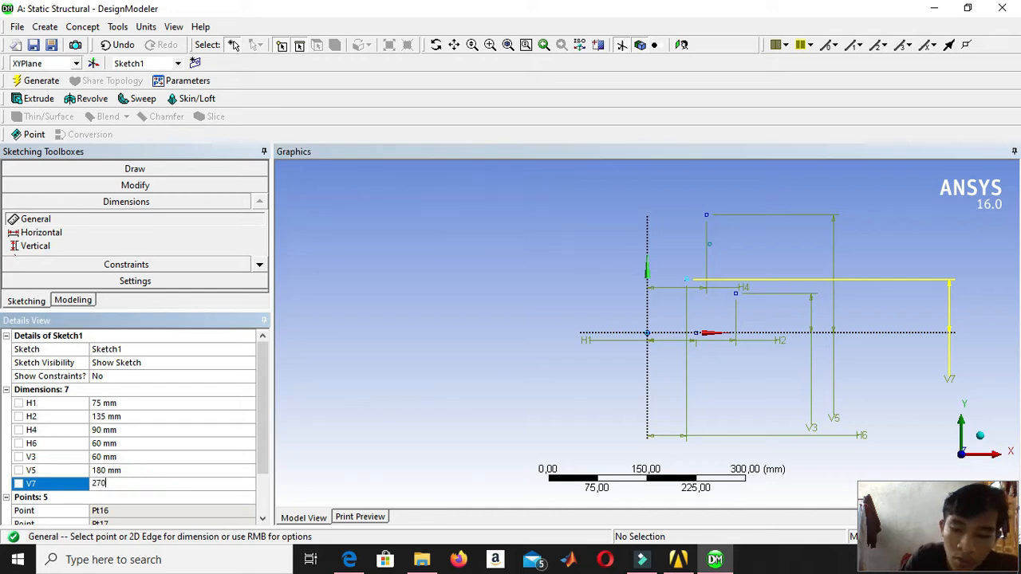
key(Return)
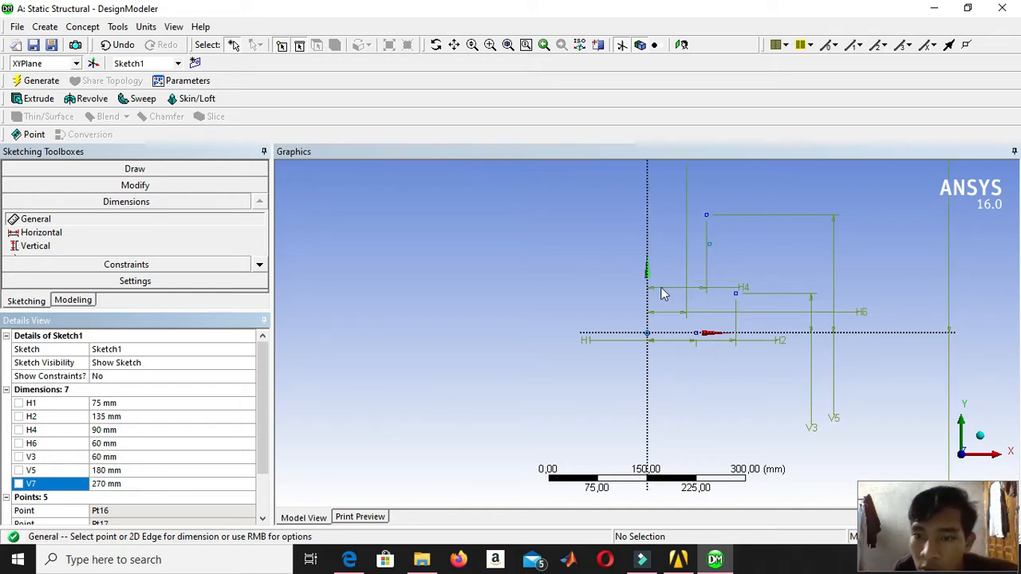
Dimension the last undimensioned construction point horizontally from the Y axis and set the distance to 120 mm.
scroll(756, 242, up, 2)
scroll(754, 240, down, 4)
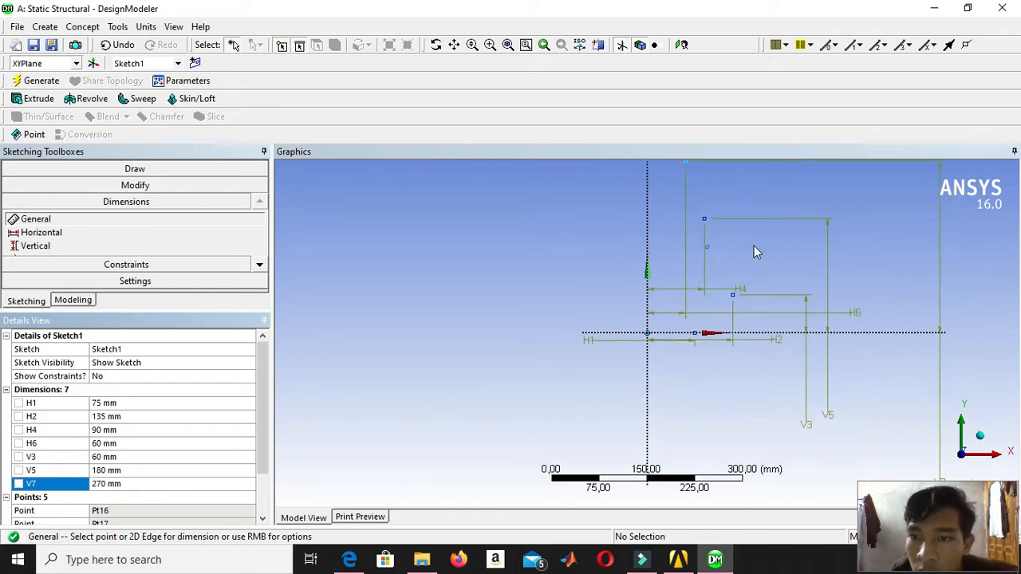
scroll(754, 245, up, 1)
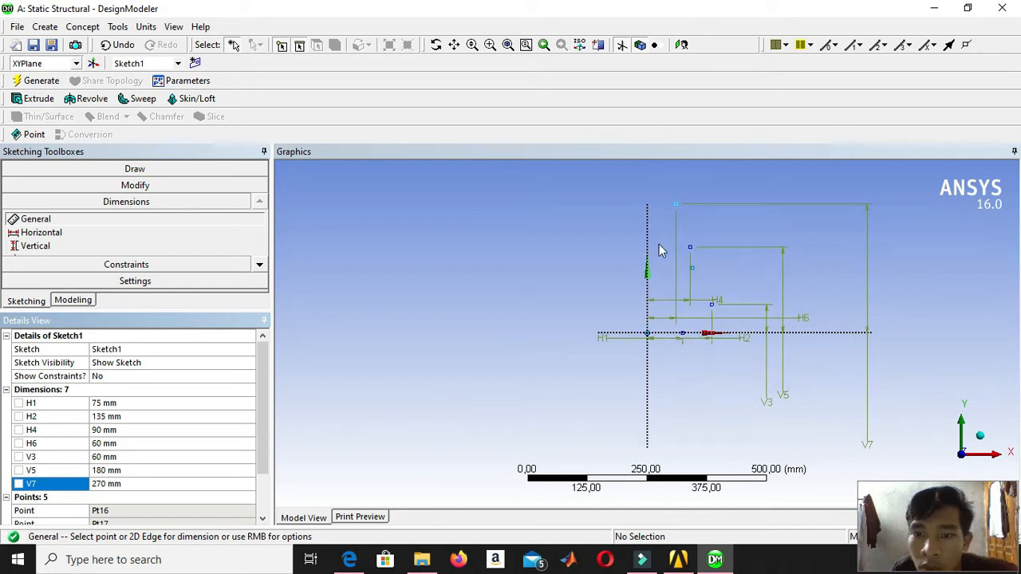
click(647, 269)
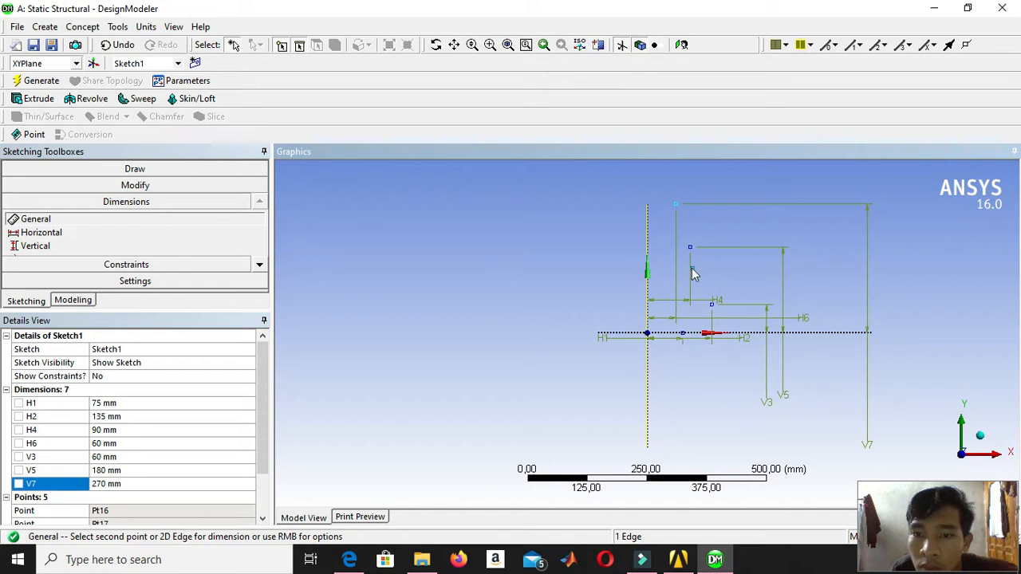
click(646, 226)
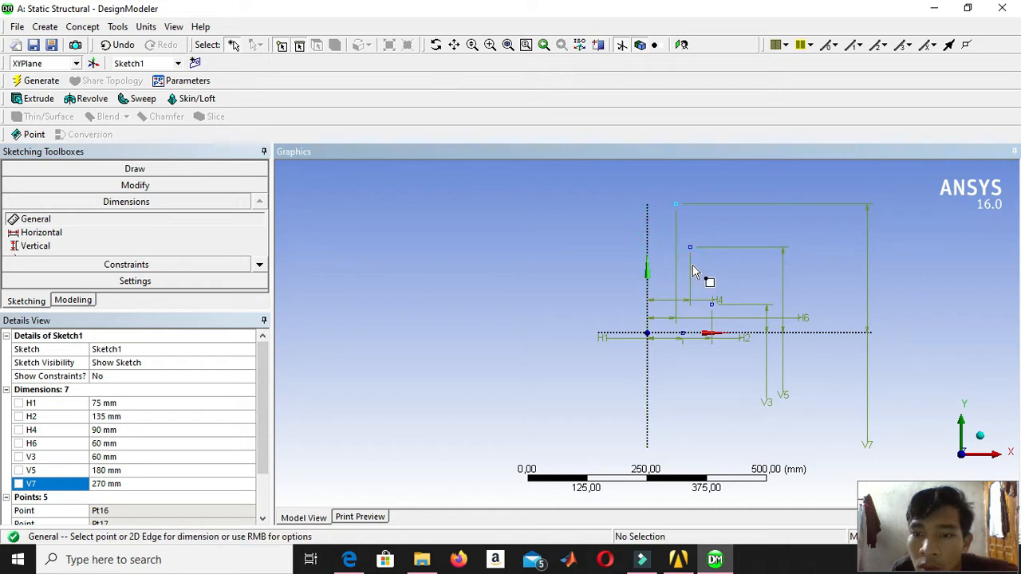
click(693, 269)
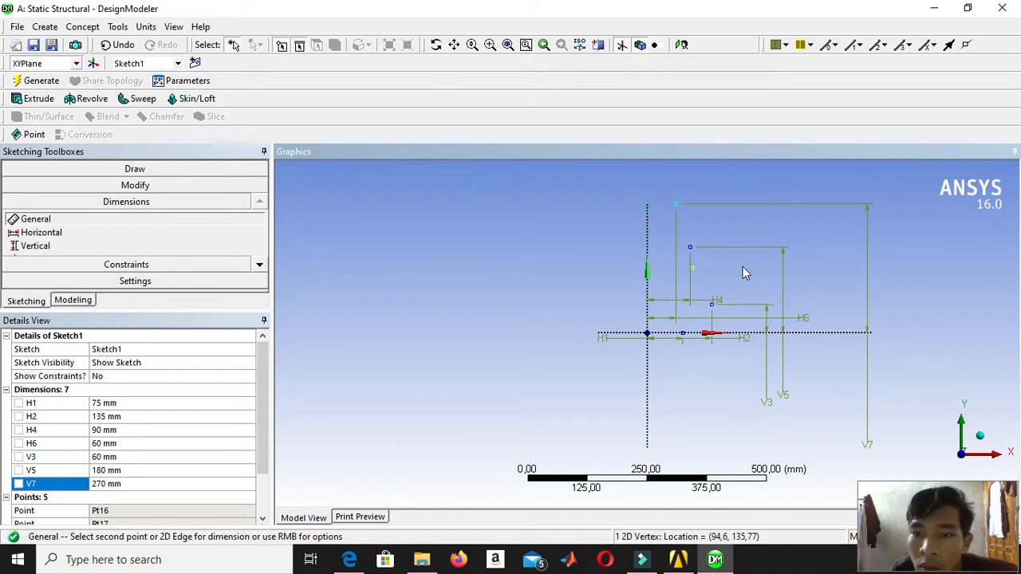
click(647, 254)
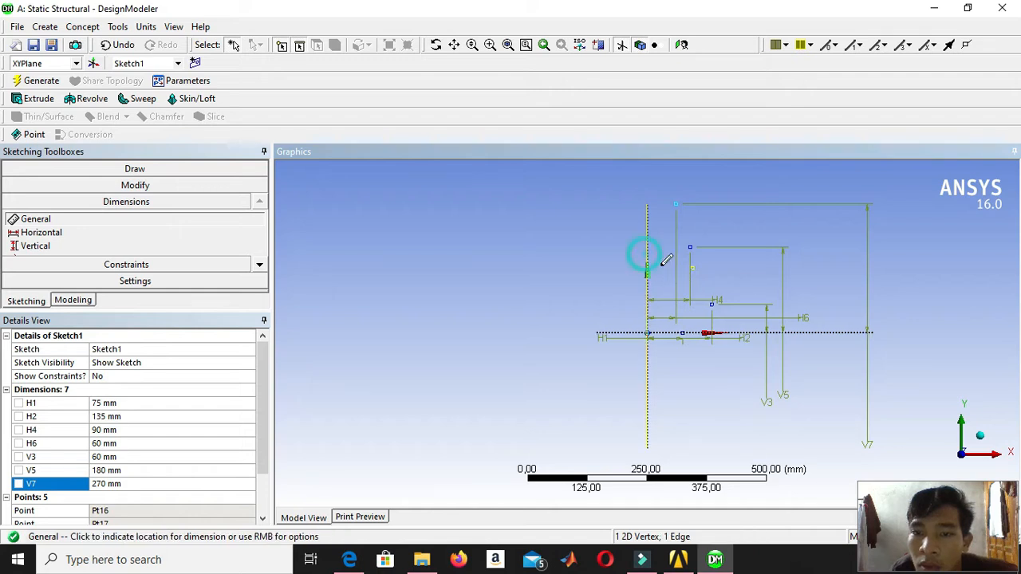
click(826, 428)
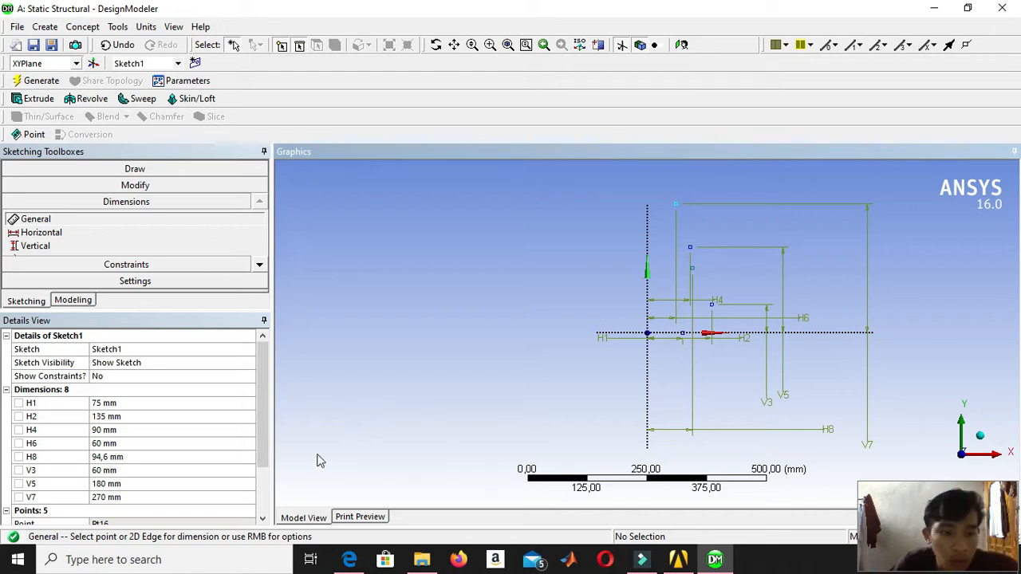
click(191, 452)
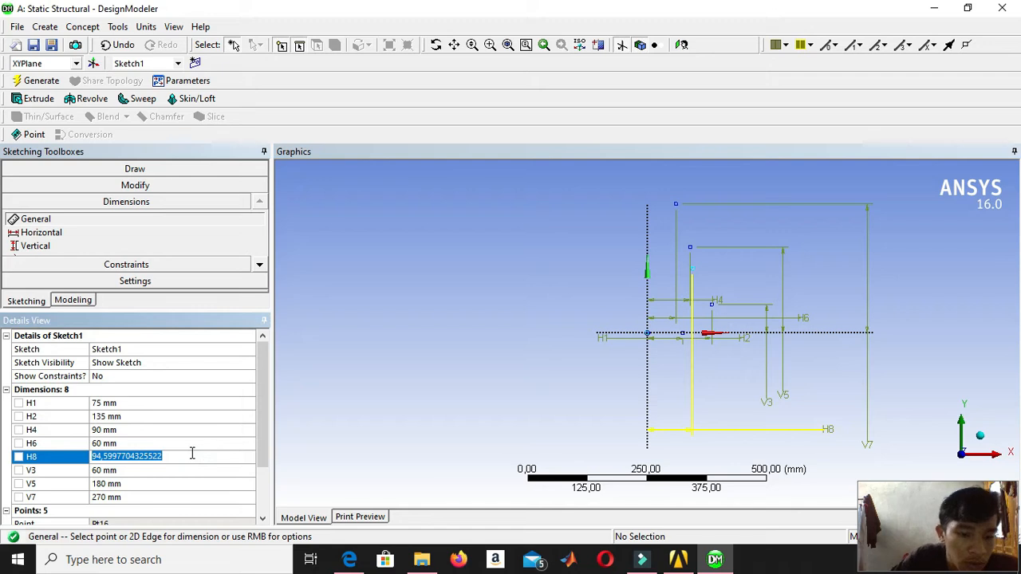
text(120)
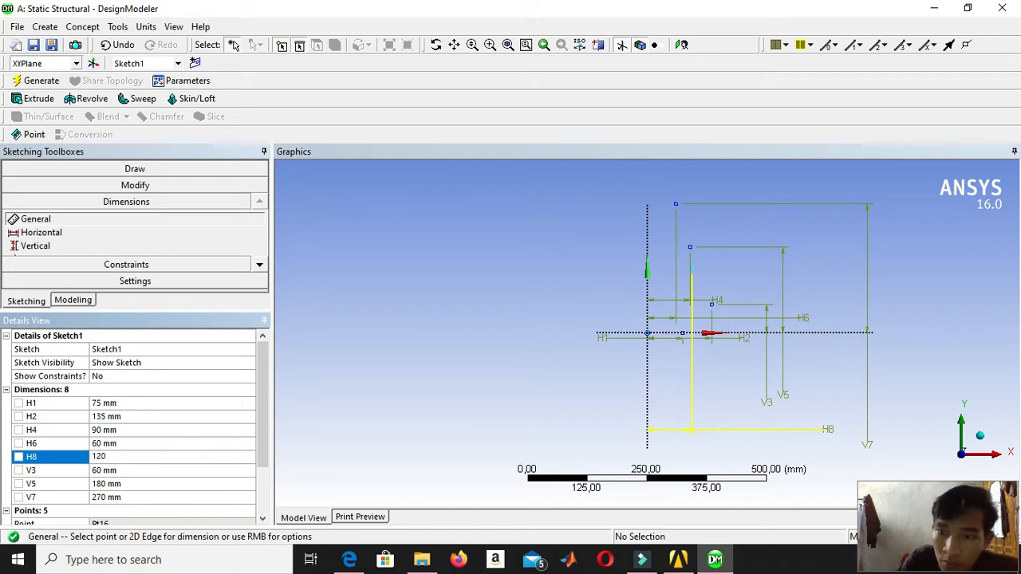
key(Return)
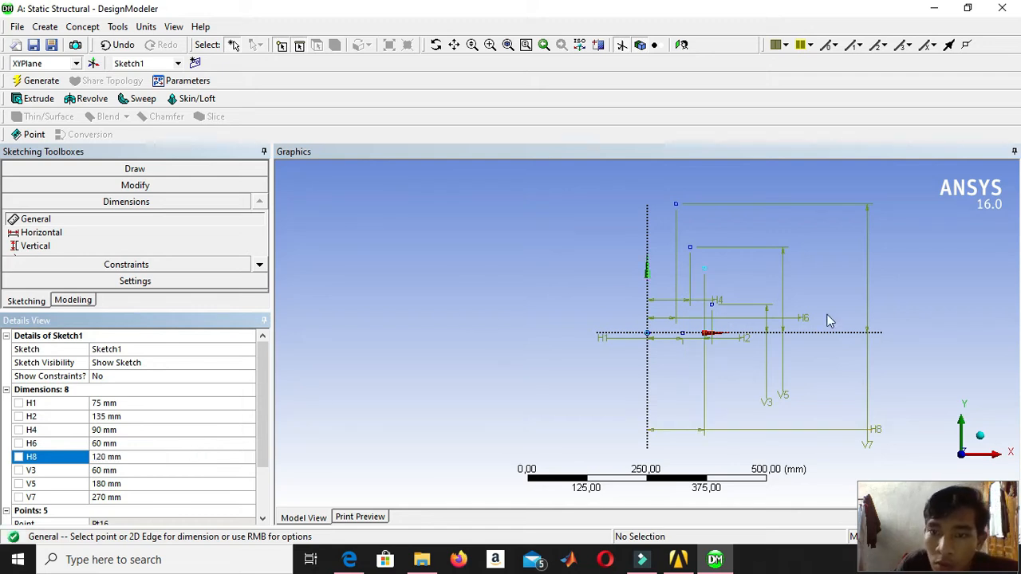
Dimension the height of the point 120 mm from the Y axis above the X axis and set it to 420 mm.
click(702, 271)
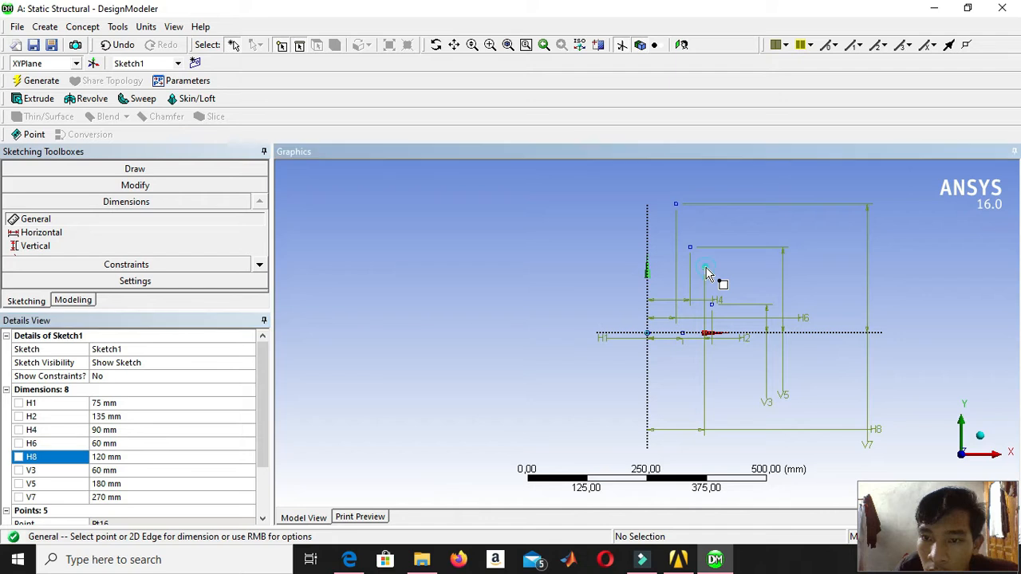
click(827, 339)
click(925, 399)
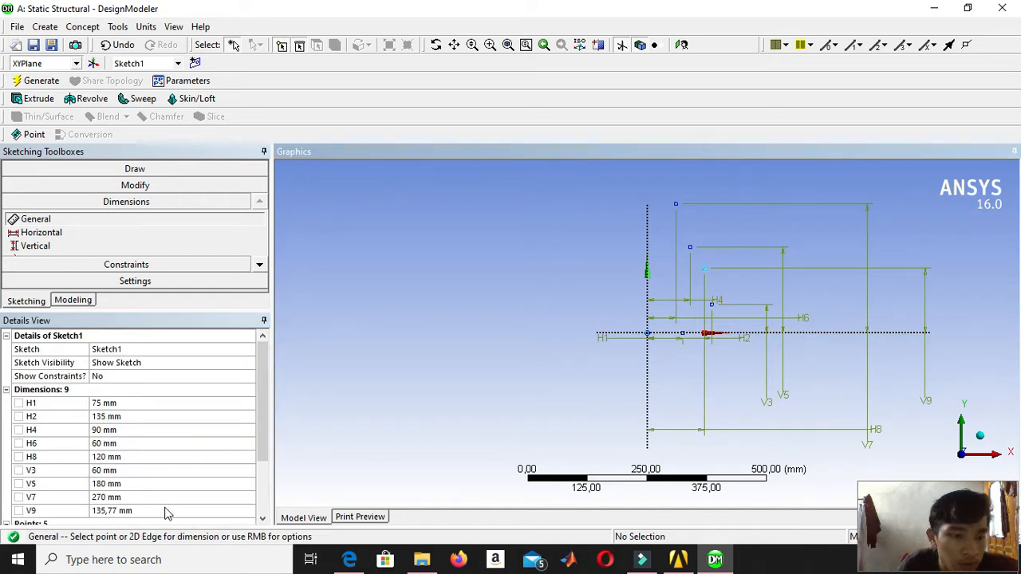
click(127, 510)
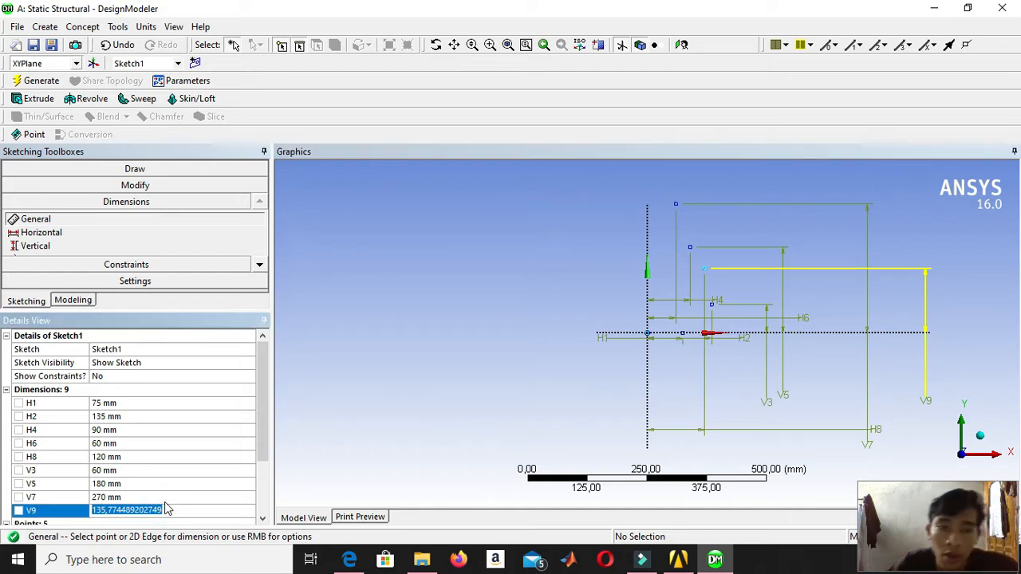
text(420)
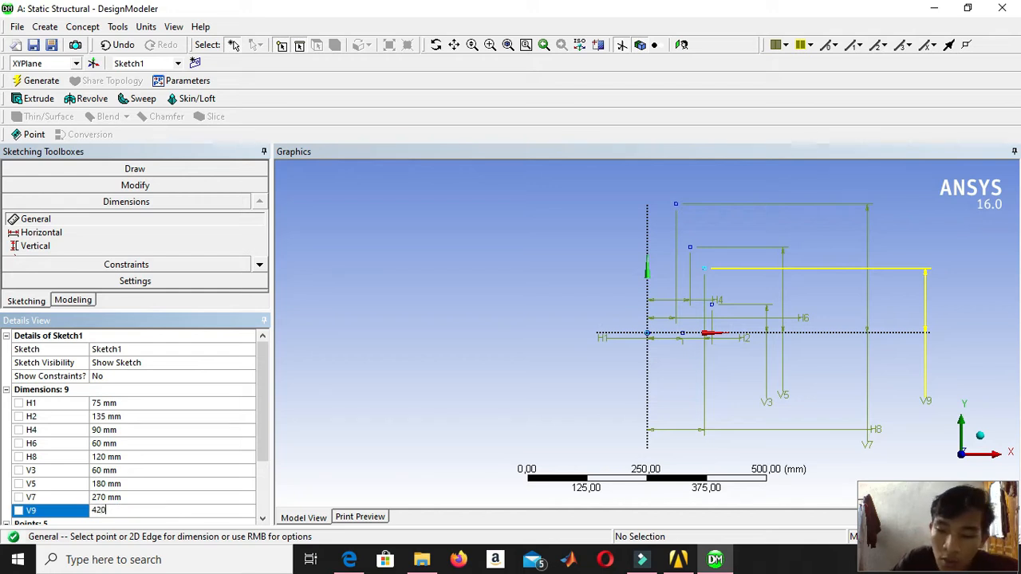
key(Return)
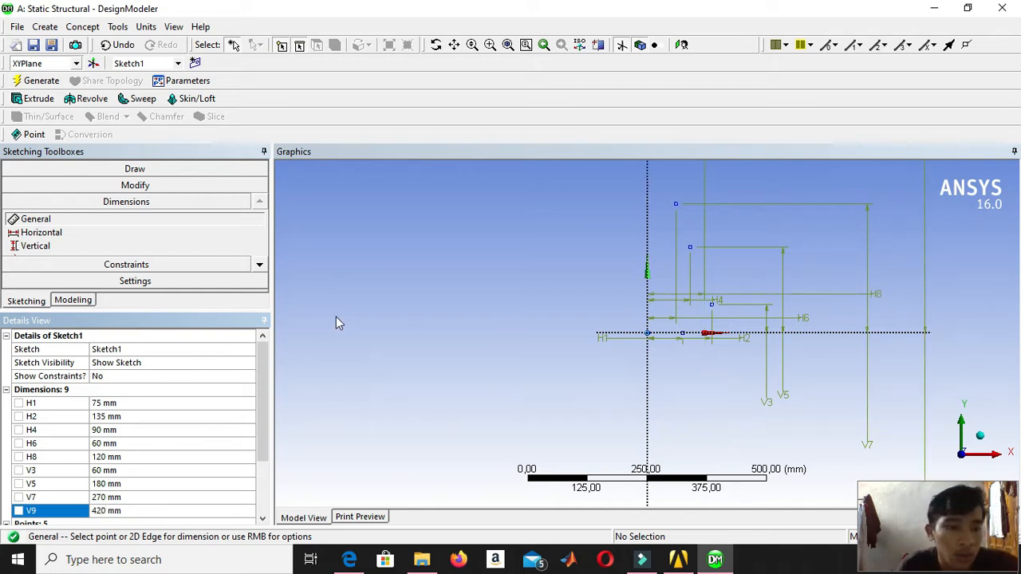
Draw a horizontal line from the origin to the construction point on the X axis 75 mm away.
scroll(853, 228, down, 2)
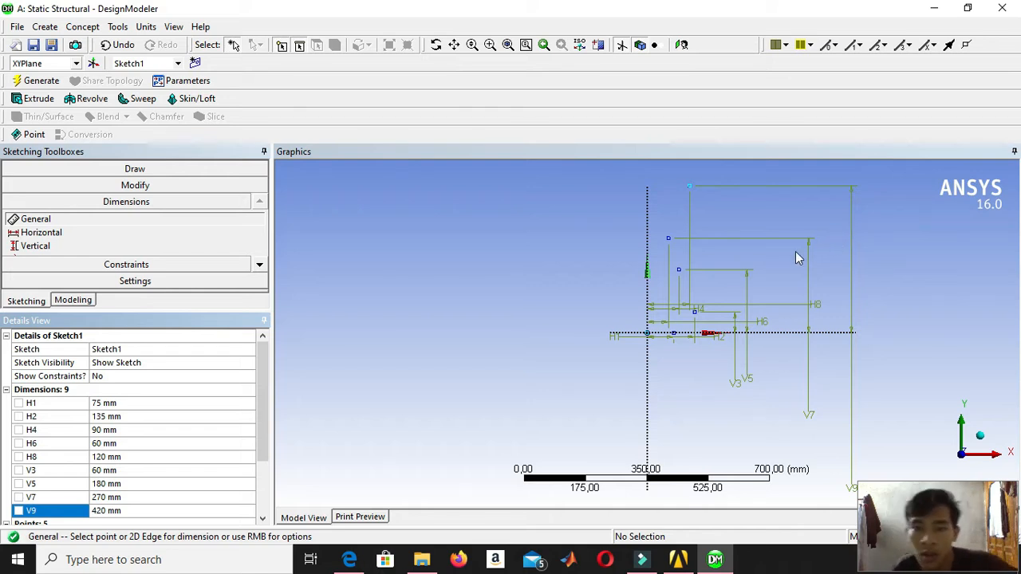
click(150, 169)
click(115, 188)
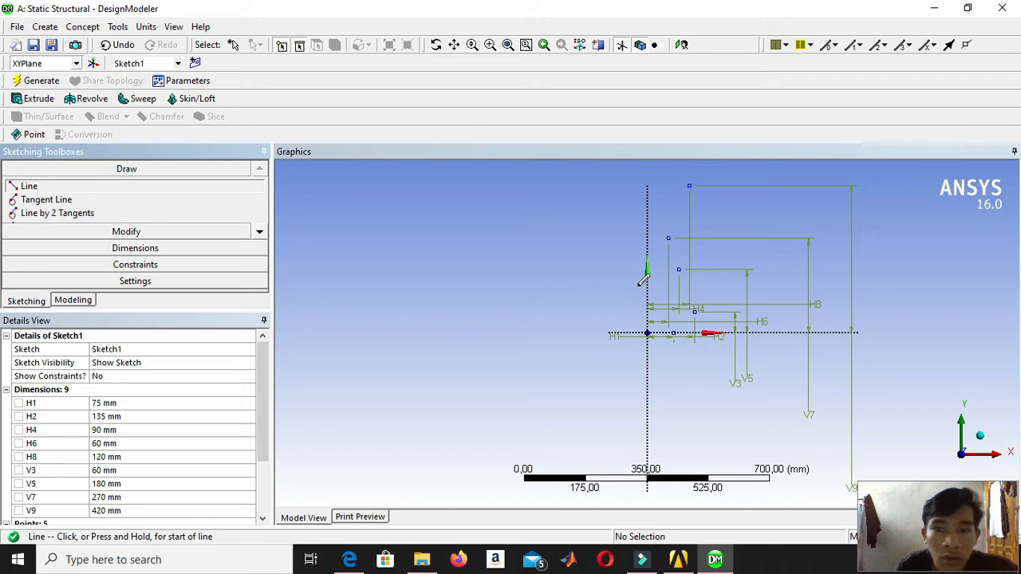
click(647, 333)
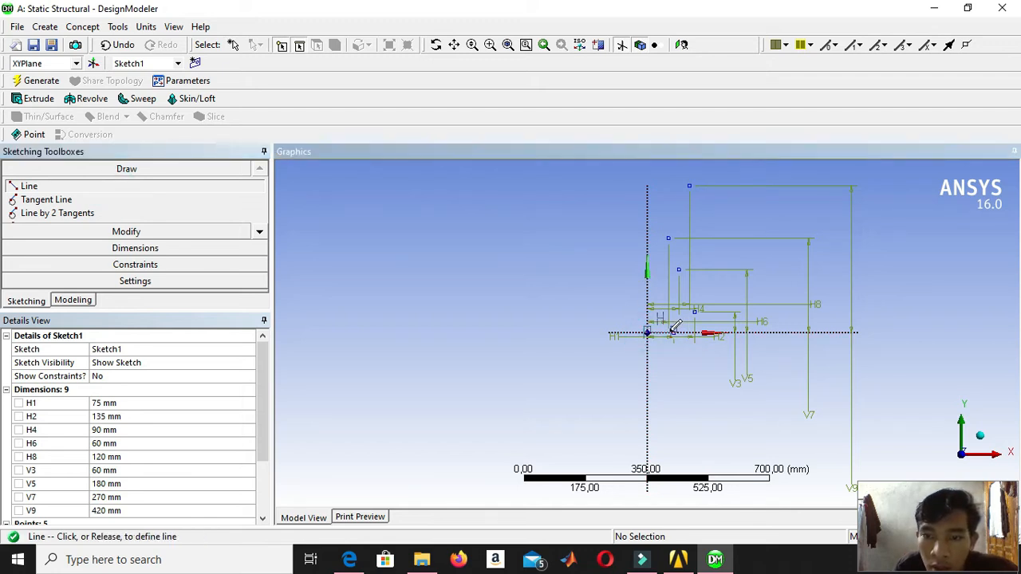
scroll(675, 327, up, 5)
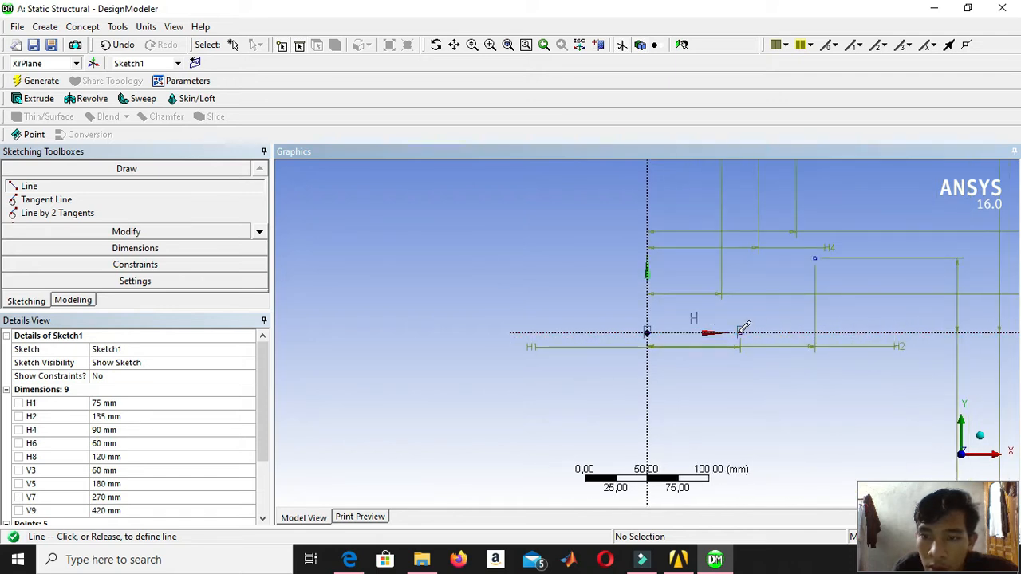
click(740, 332)
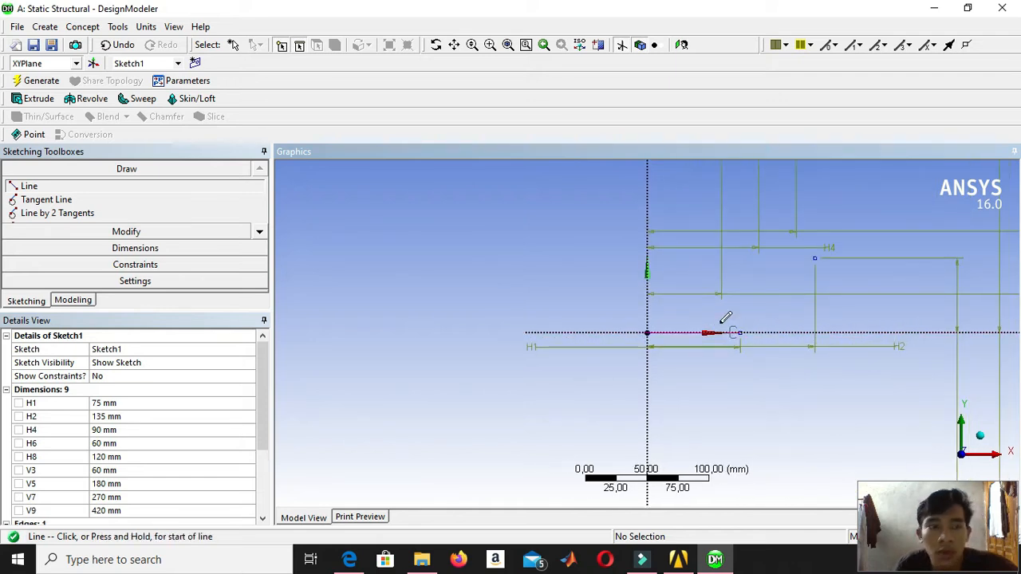
Draw an open-ended spline from the base line's outer end upward through the remaining construction points to the topmost one.
scroll(627, 315, down, 2)
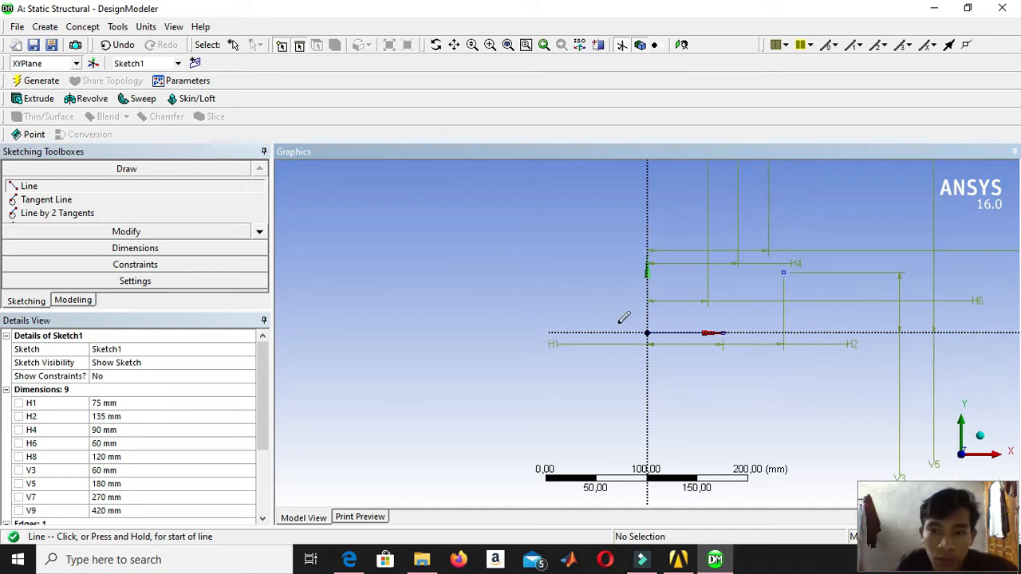
scroll(620, 317, down, 2)
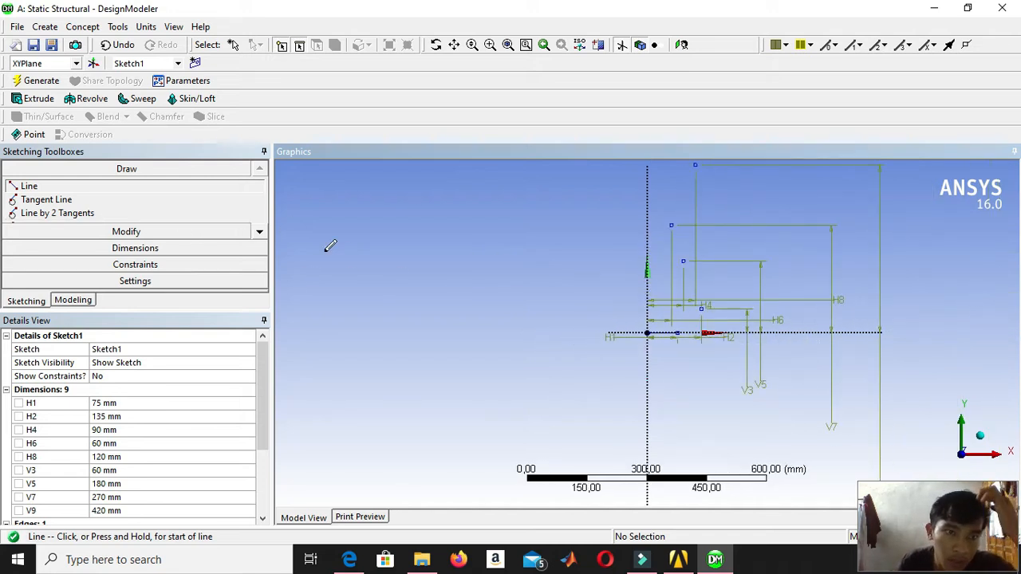
click(259, 233)
click(259, 232)
click(258, 232)
click(259, 232)
click(258, 232)
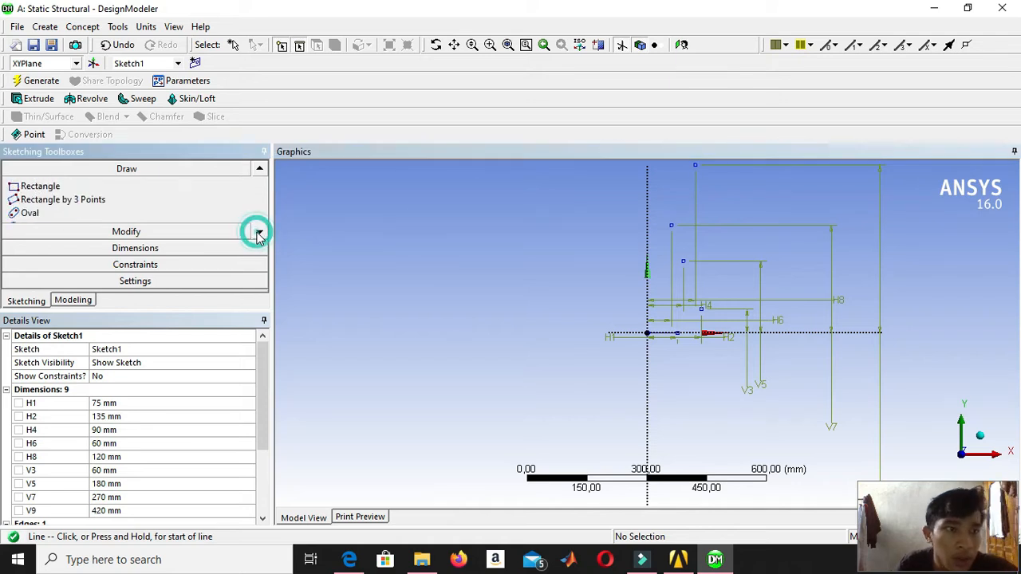
click(258, 232)
click(258, 232)
click(259, 232)
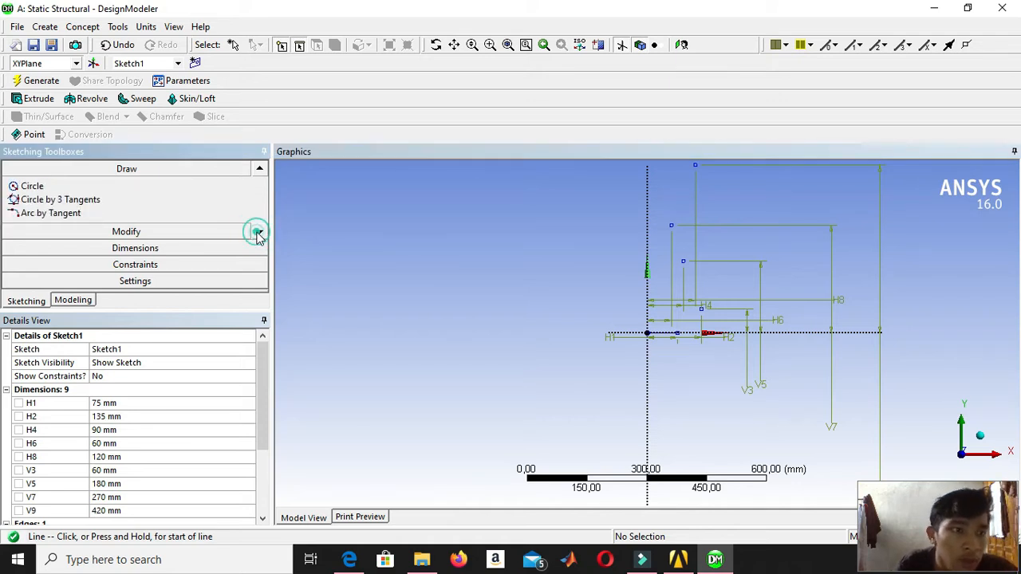
click(258, 232)
click(259, 232)
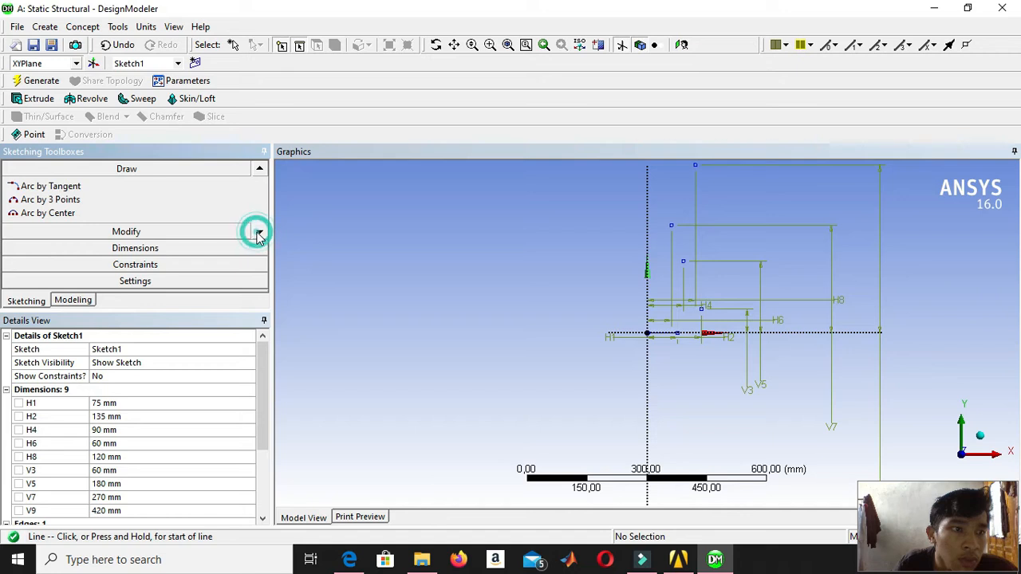
click(258, 232)
click(258, 232)
click(258, 232)
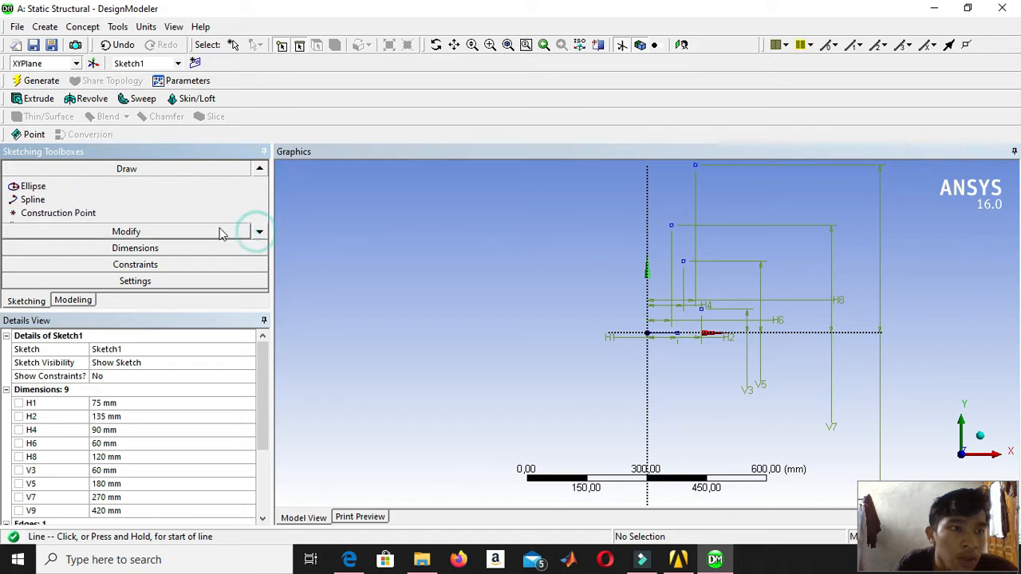
click(56, 199)
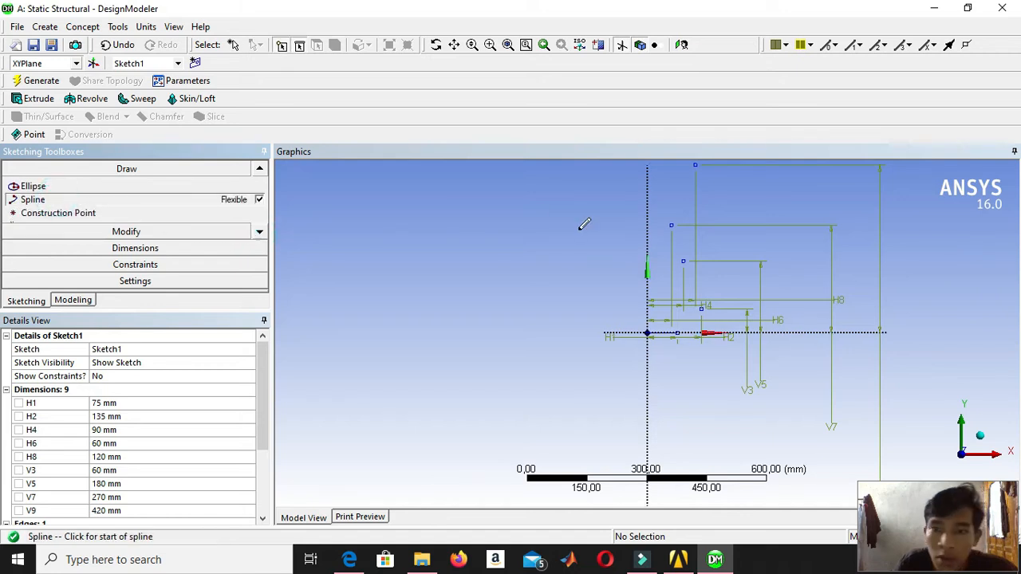
click(677, 330)
click(701, 308)
click(684, 259)
click(672, 224)
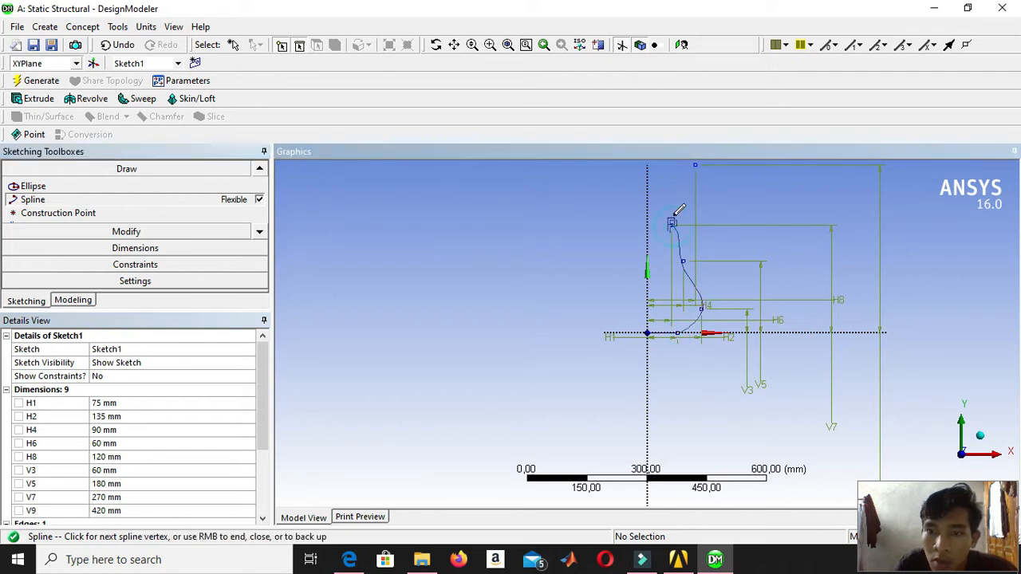
scroll(697, 166, down, 2)
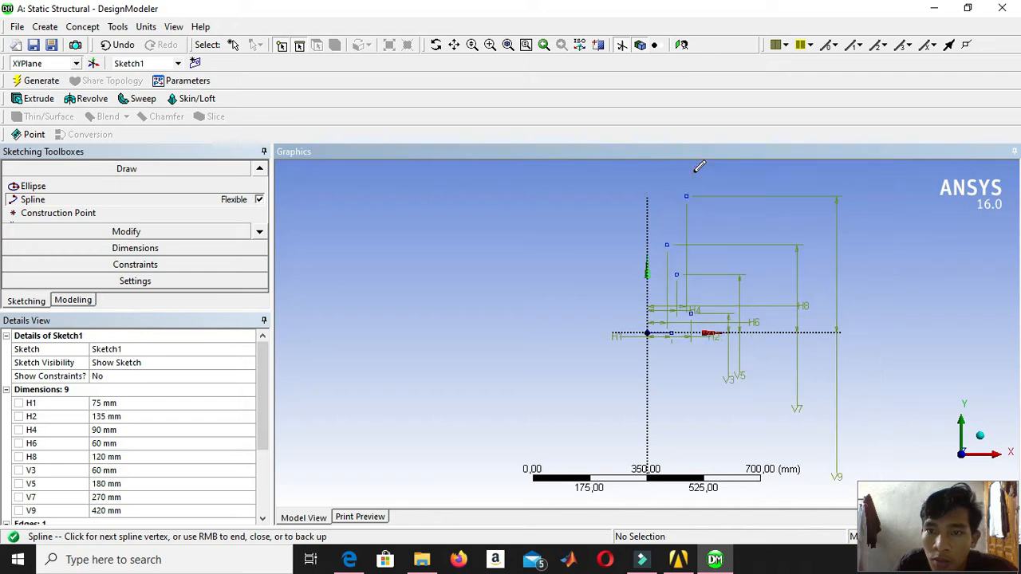
scroll(688, 196, up, 1)
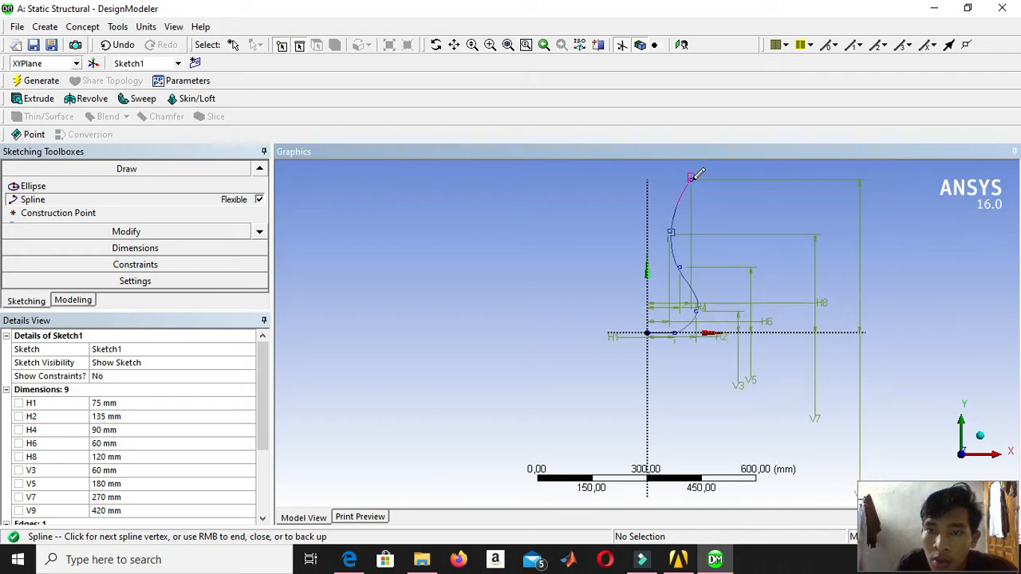
click(692, 177)
scroll(789, 171, down, 1)
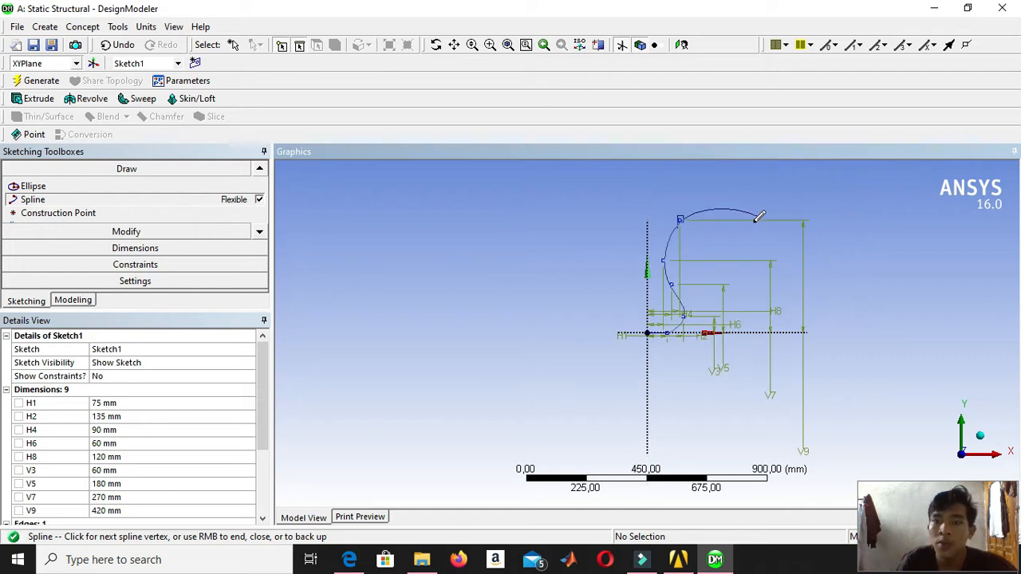
right_click(712, 208)
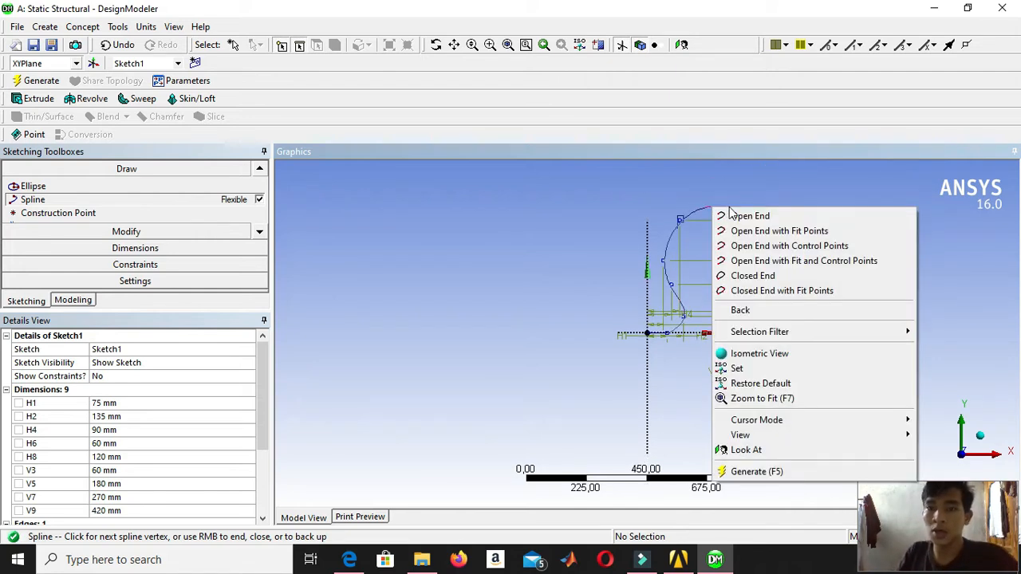
click(750, 216)
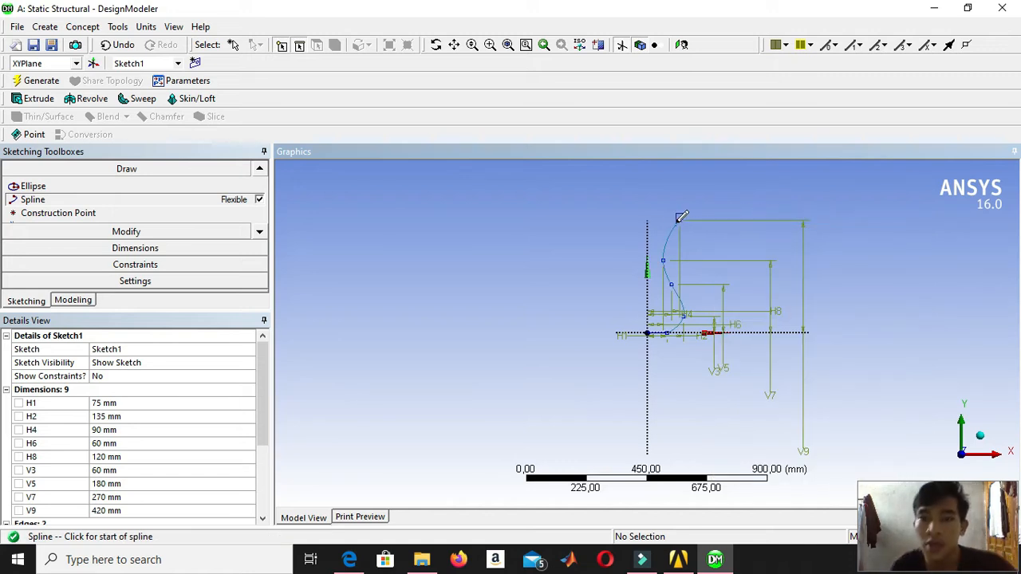
Start a Revolve feature and assign Sketch1 as its geometry.
scroll(677, 217, up, 1)
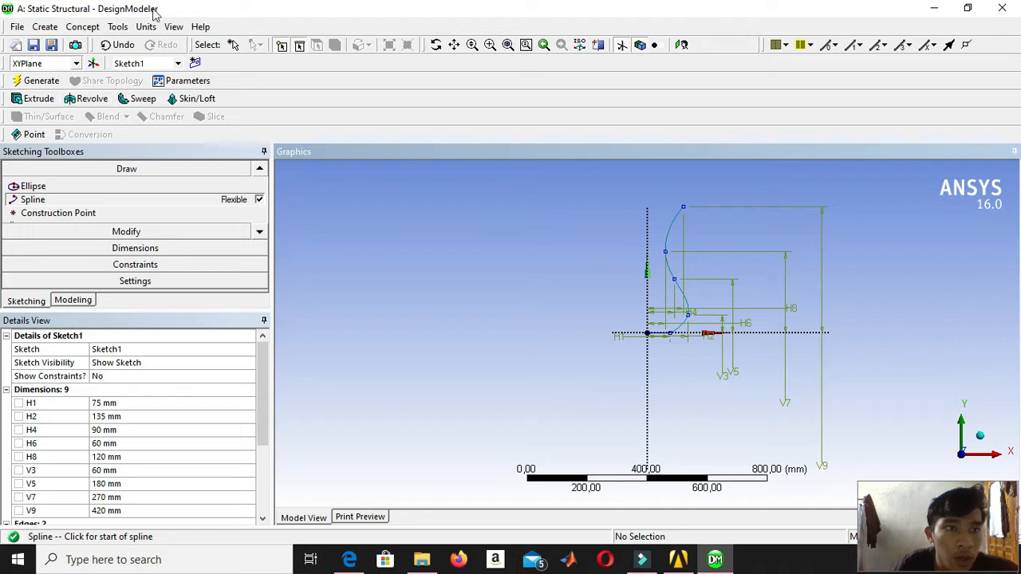
click(90, 100)
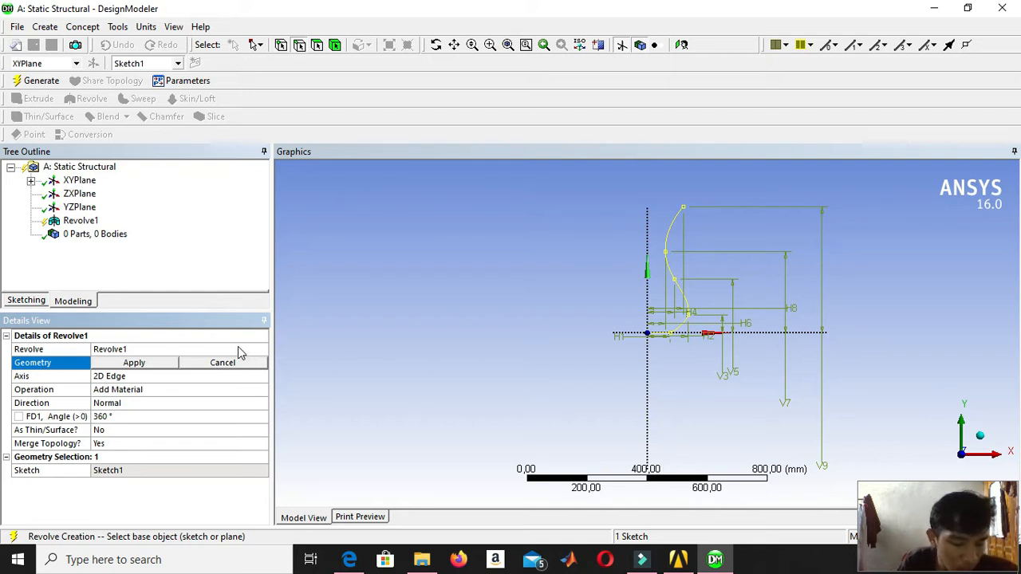
click(31, 181)
click(89, 196)
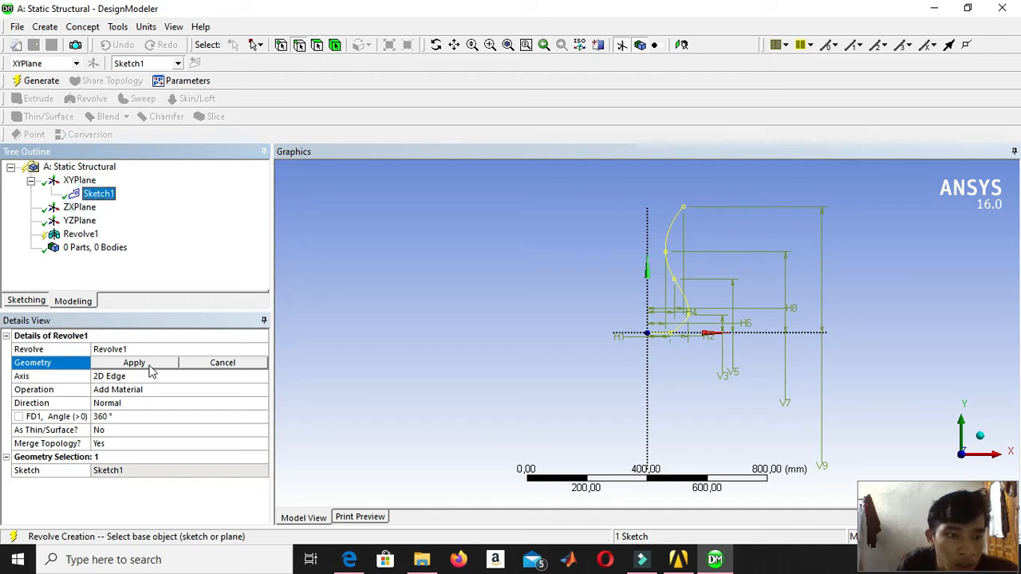
click(145, 363)
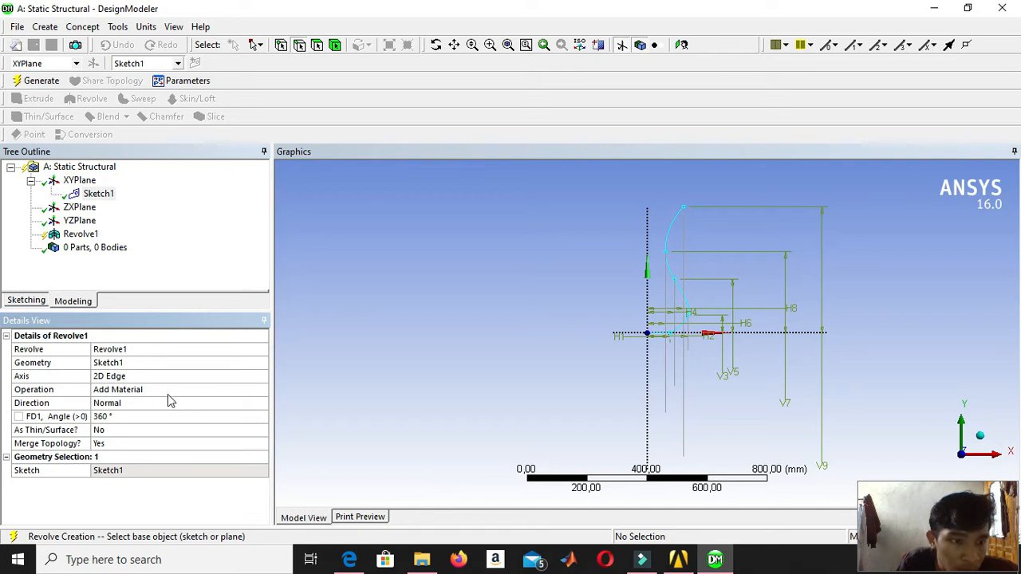
click(170, 403)
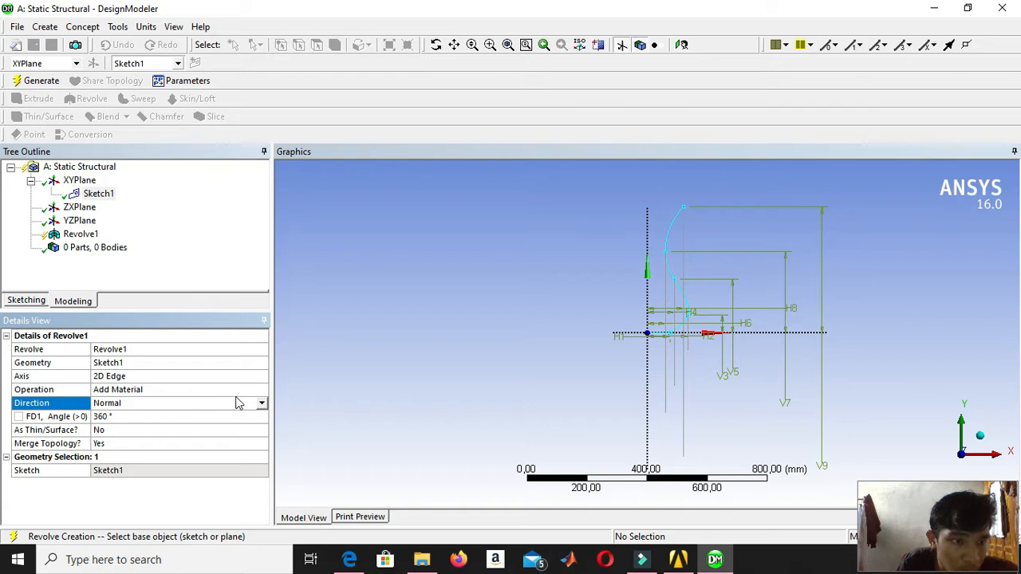
click(262, 403)
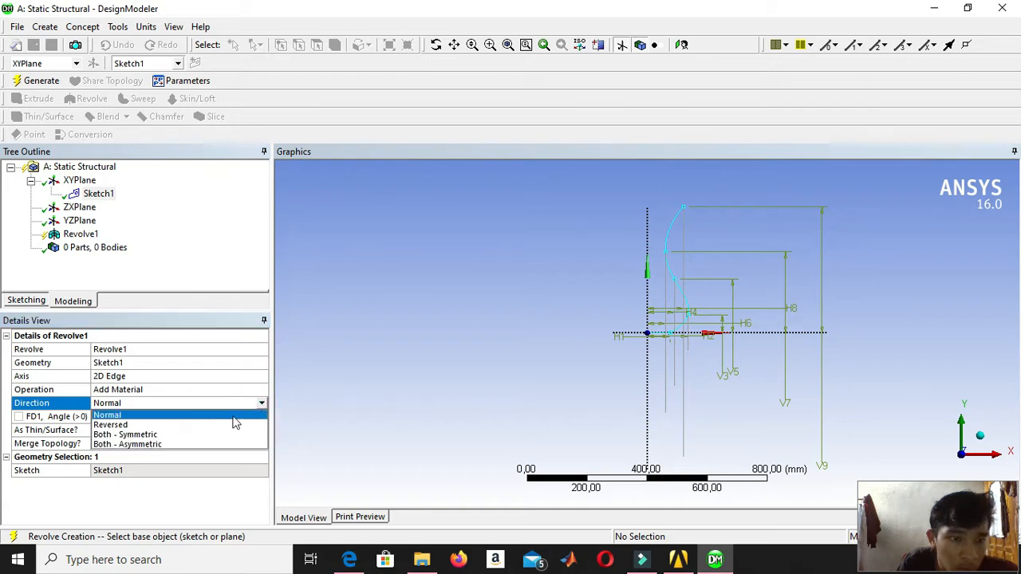
click(239, 403)
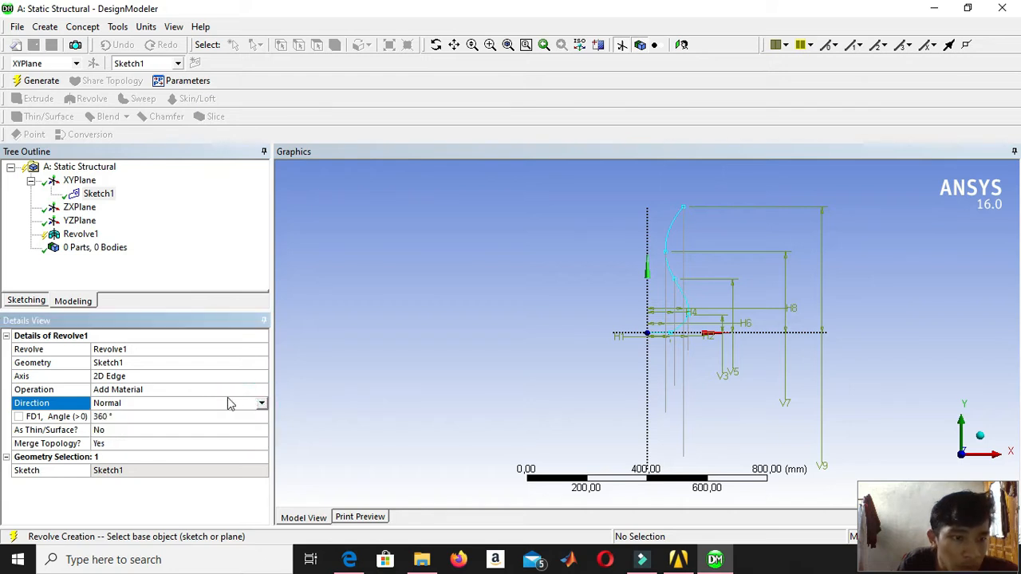
Set the vertical Y axis as the revolve axis and generate the revolved vase body.
click(222, 379)
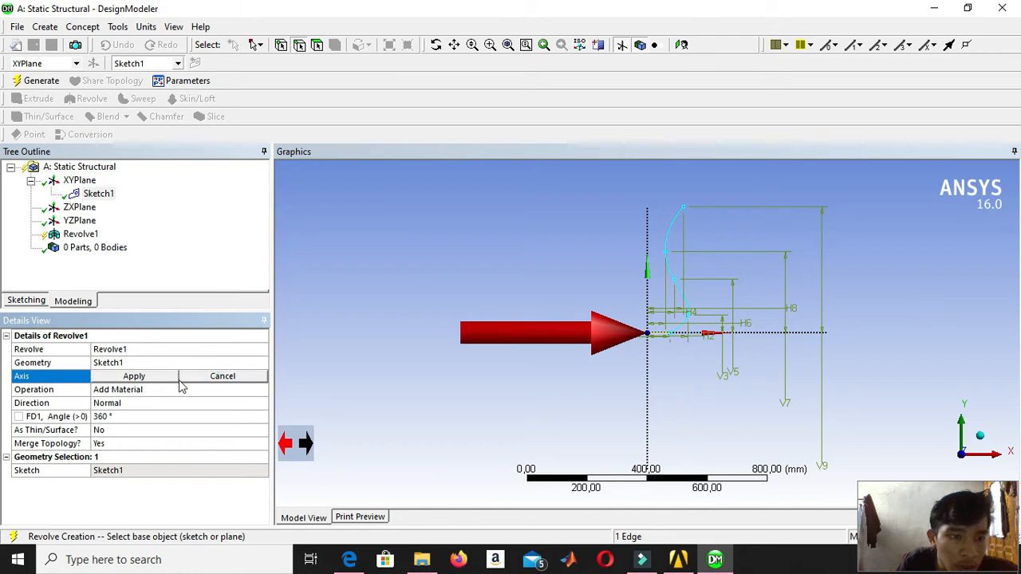
click(648, 421)
scroll(650, 394, down, 6)
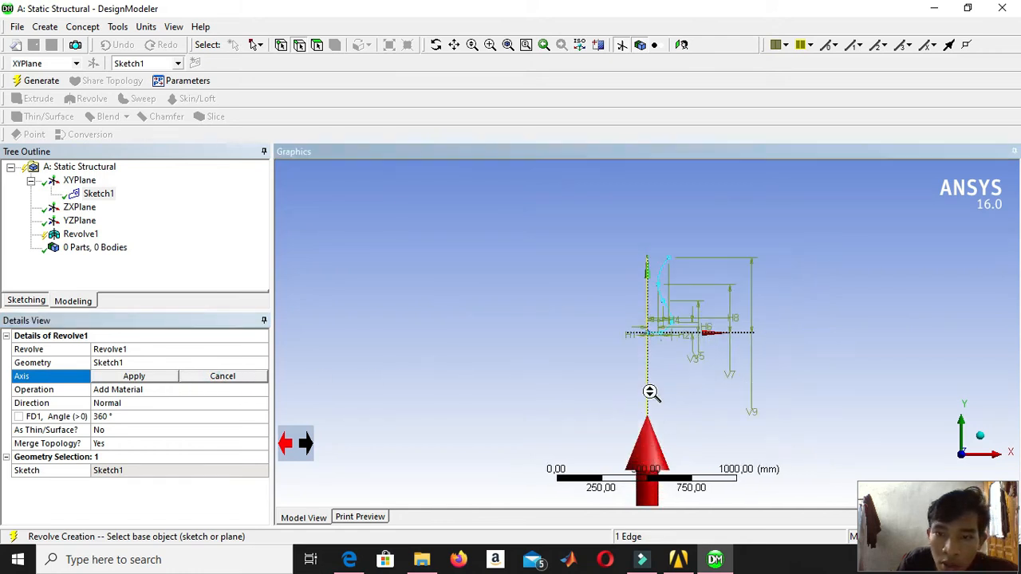
scroll(658, 400, up, 6)
scroll(666, 343, up, 2)
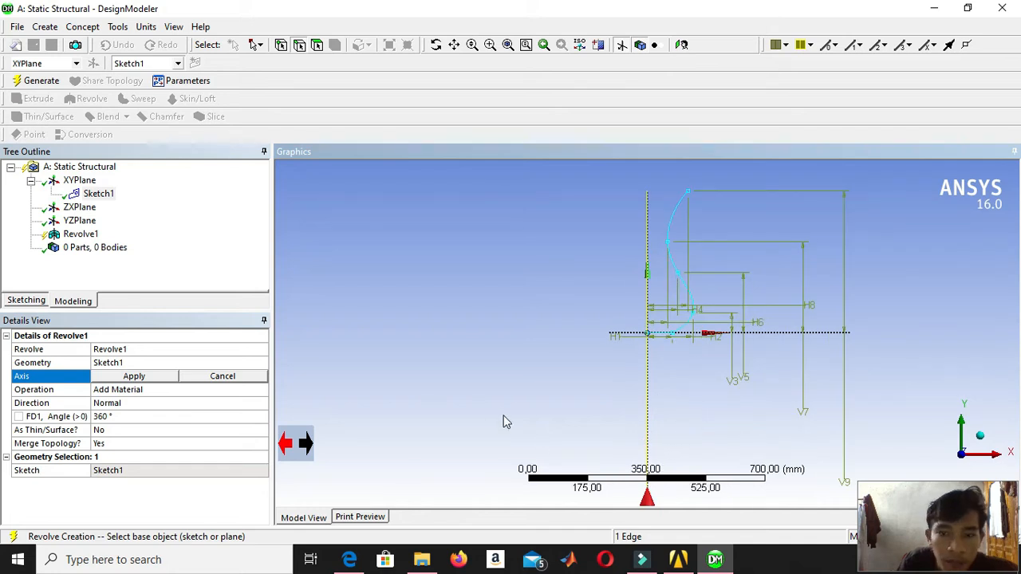
click(156, 379)
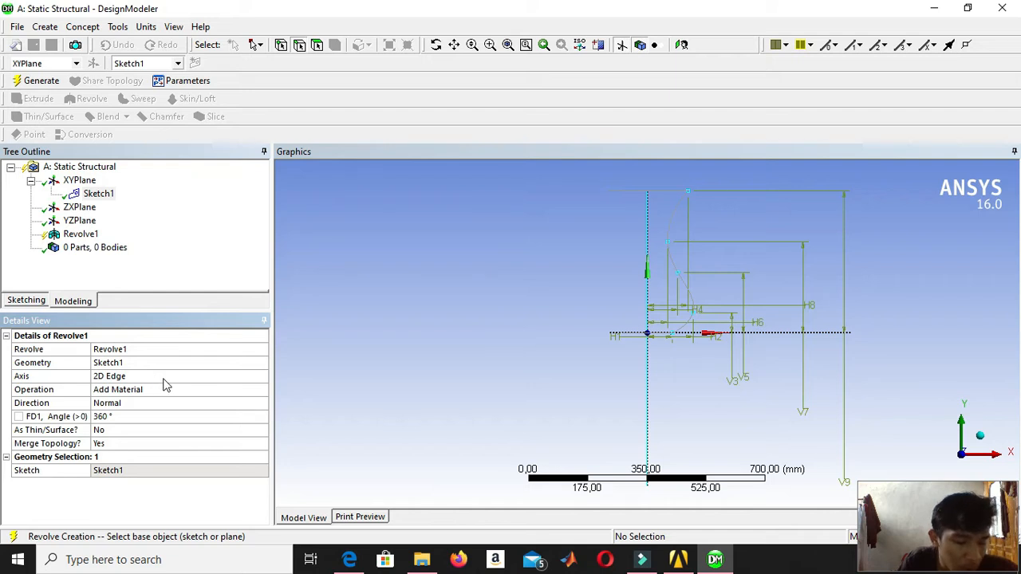
click(31, 81)
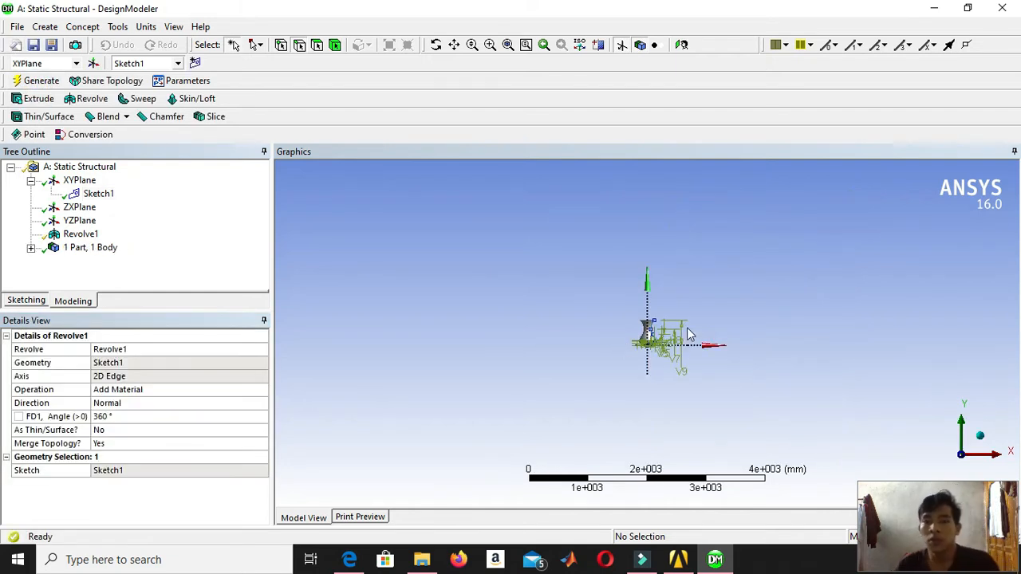
Inspect the revolved vase in an isometric view and from other angles.
scroll(650, 323, up, 5)
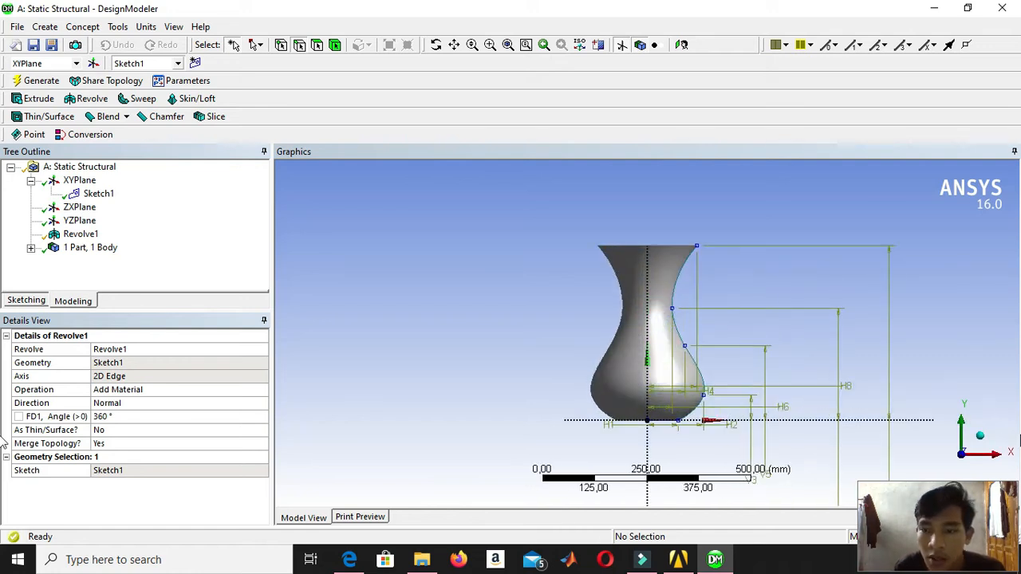
click(979, 435)
middle_drag(681, 292, 683, 273)
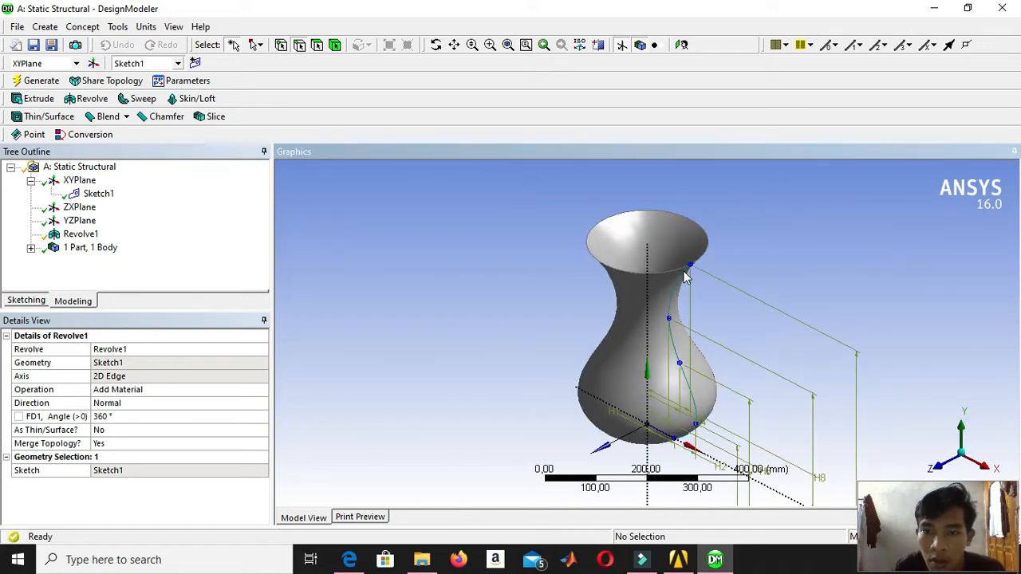
scroll(702, 324, down, 1)
middle_drag(702, 323, 893, 514)
click(992, 452)
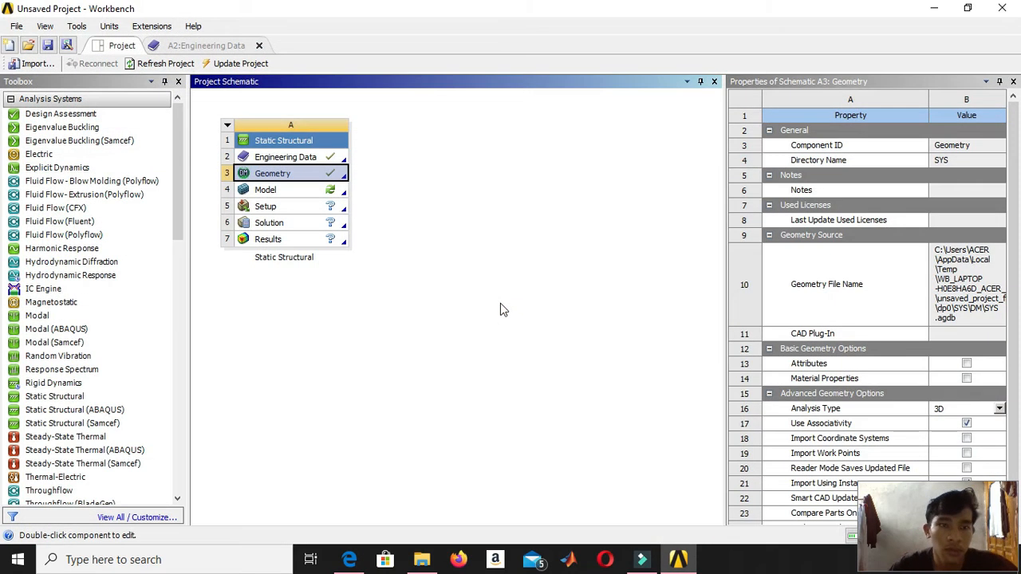
Open the Model cell of the Static Structural system in Mechanical and expand its Geometry branch.
click(305, 192)
double_click(308, 195)
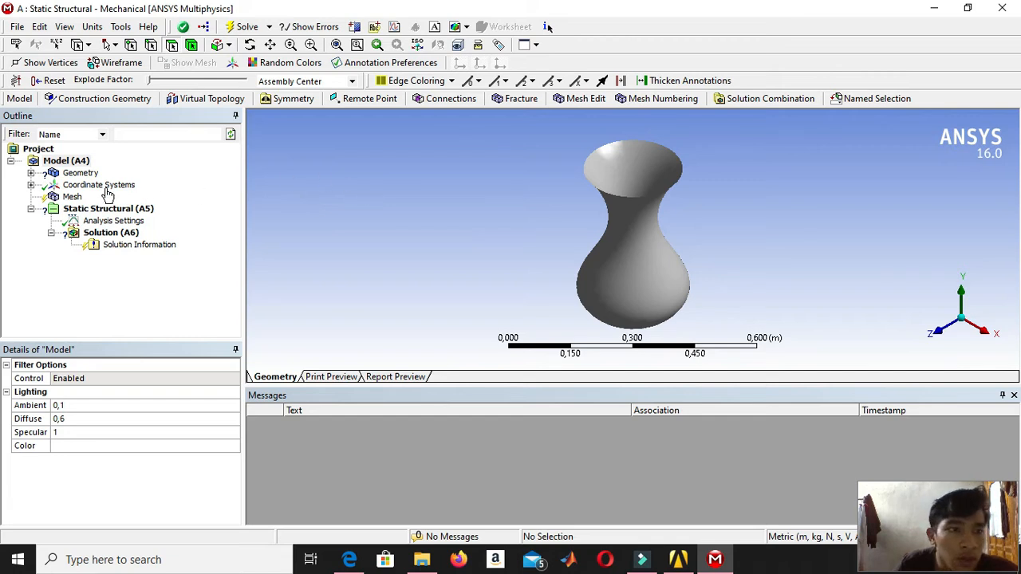
click(31, 173)
click(102, 185)
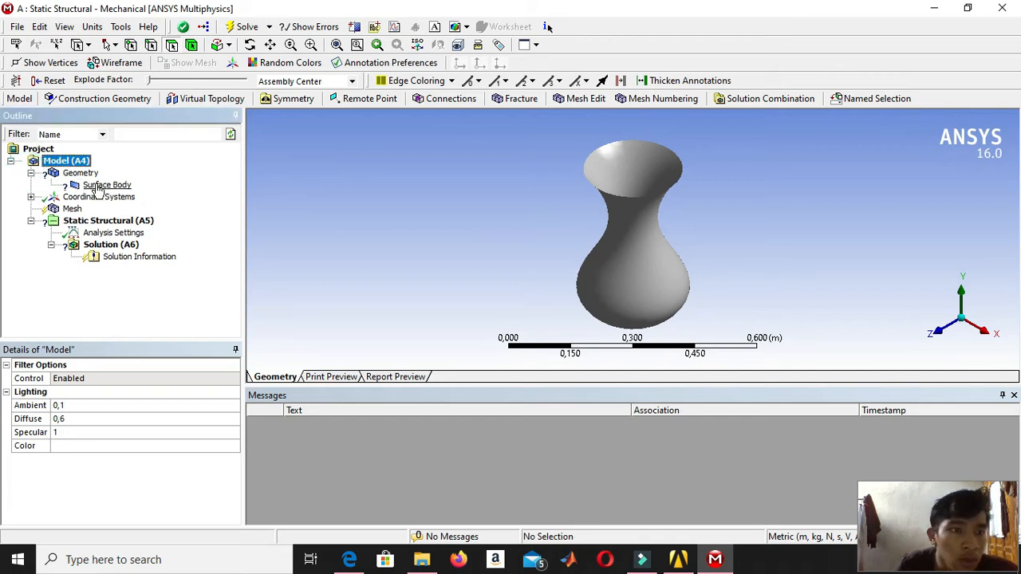
click(80, 173)
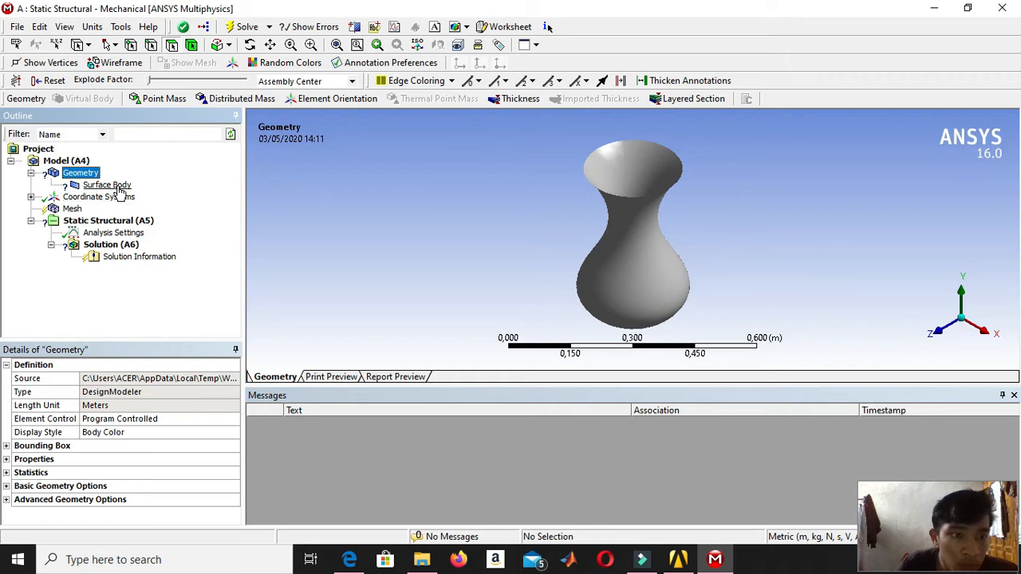
Reopen the geometry in DesignModeler from the Workbench project and regenerate the Revolve1 feature.
click(679, 559)
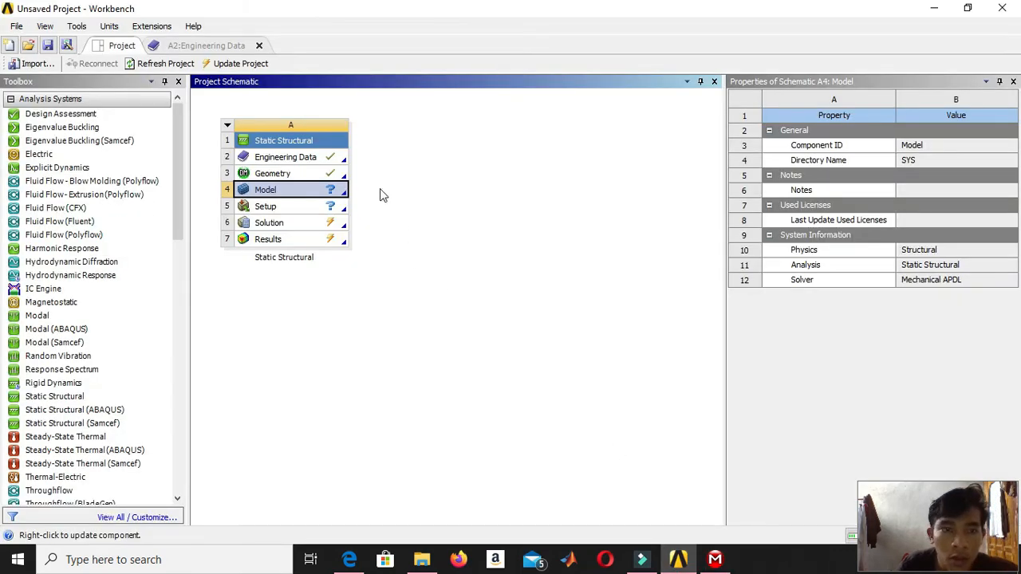
double_click(300, 173)
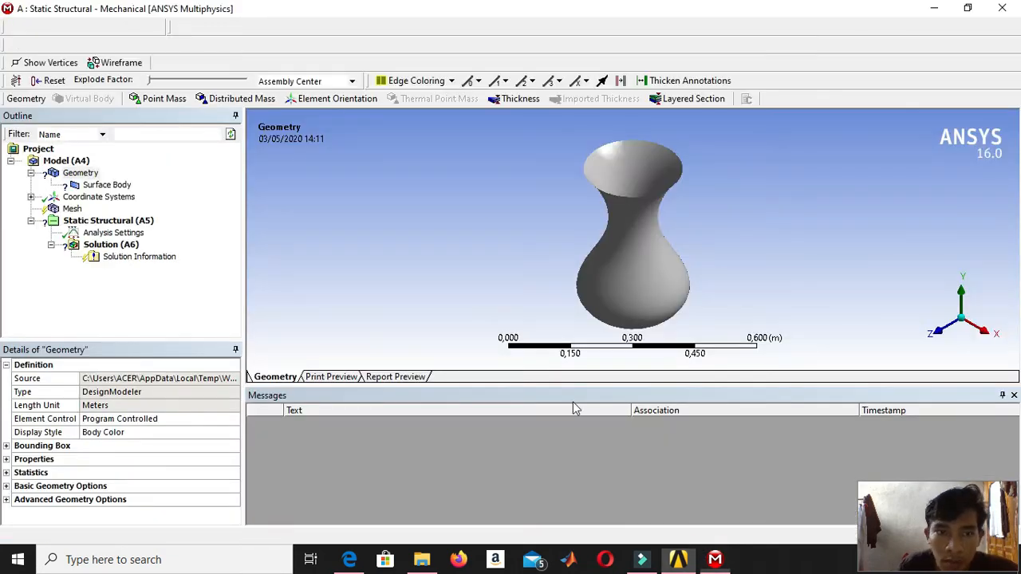
click(677, 559)
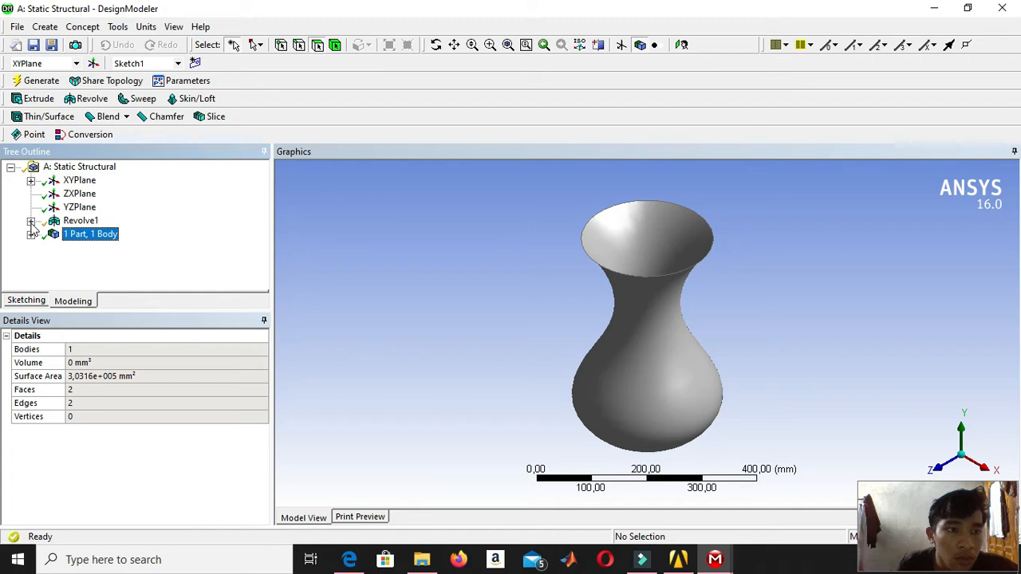
click(31, 221)
click(70, 224)
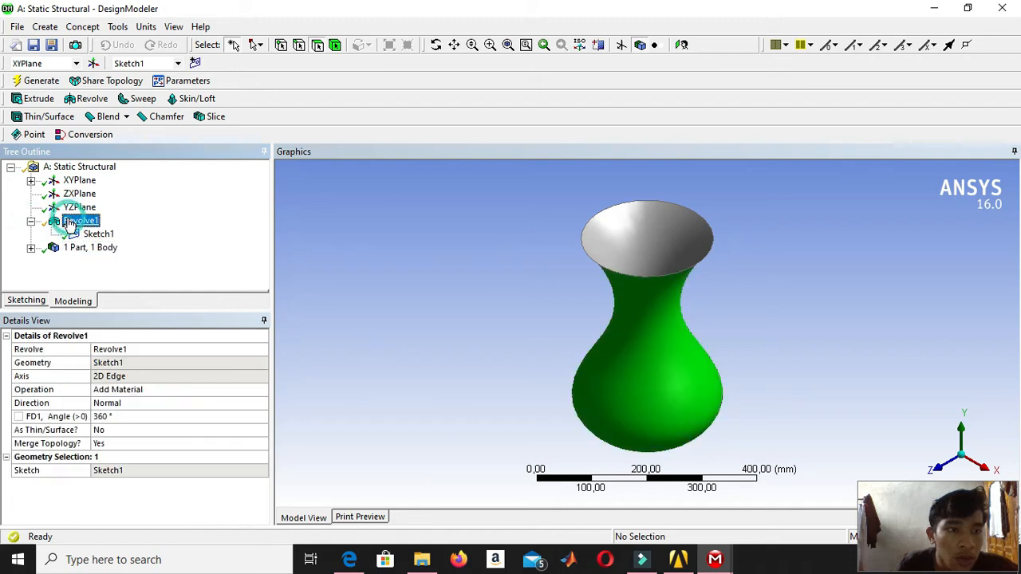
right_click(70, 223)
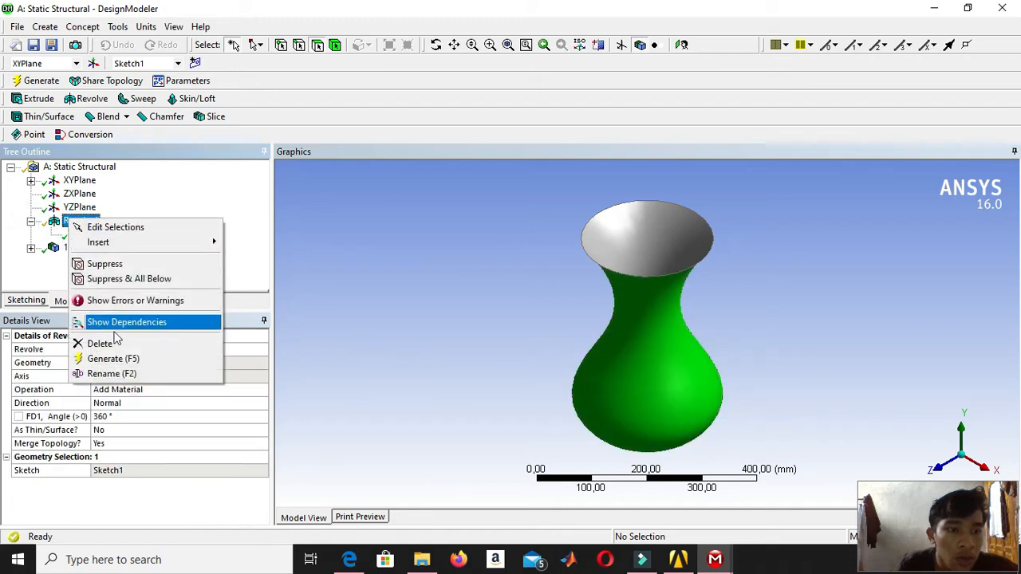
click(114, 358)
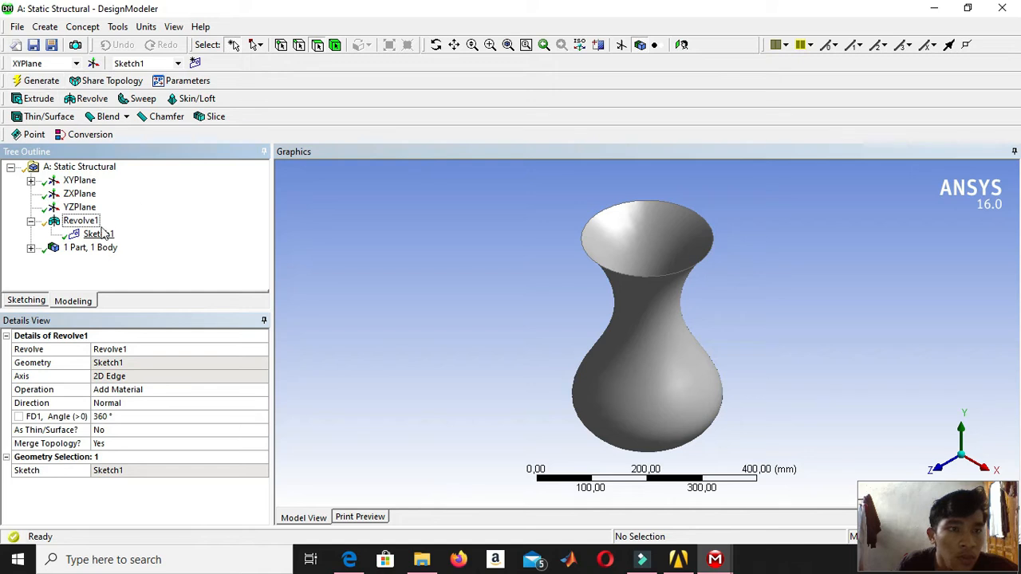
Check the overall details of the Static Structural geometry, including its units, and return to Mechanical.
click(58, 170)
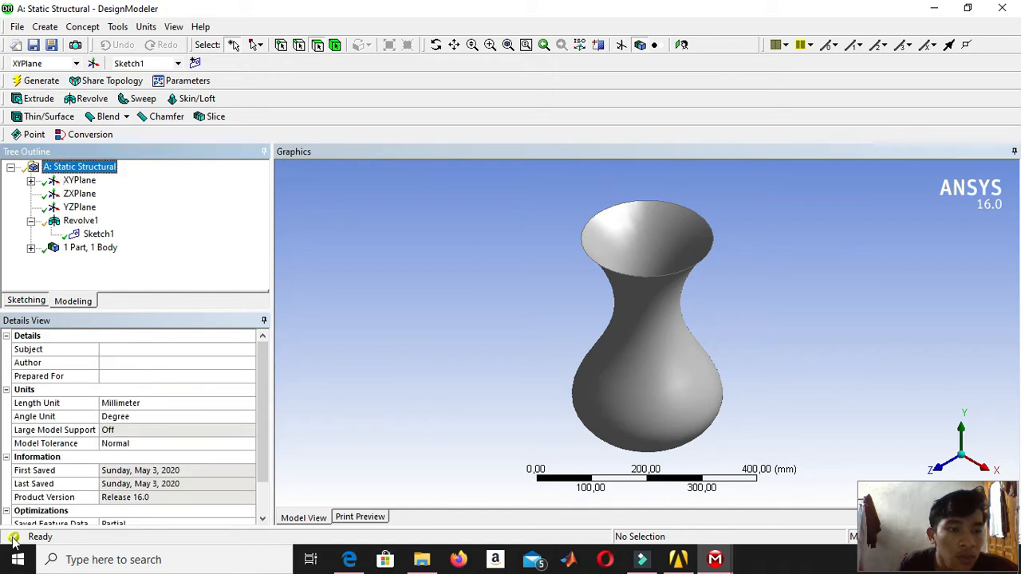
mouse_move(714, 559)
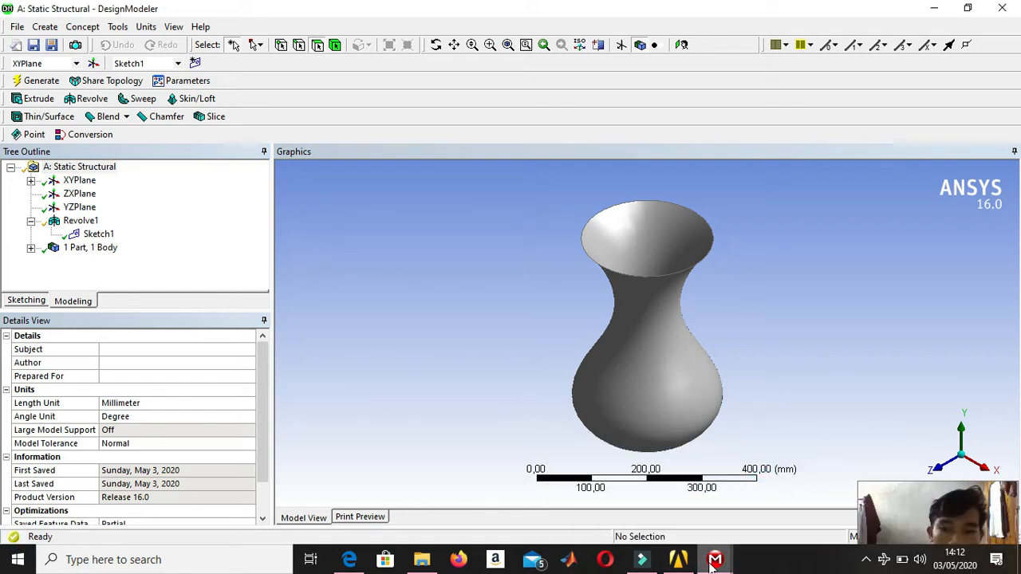
click(694, 534)
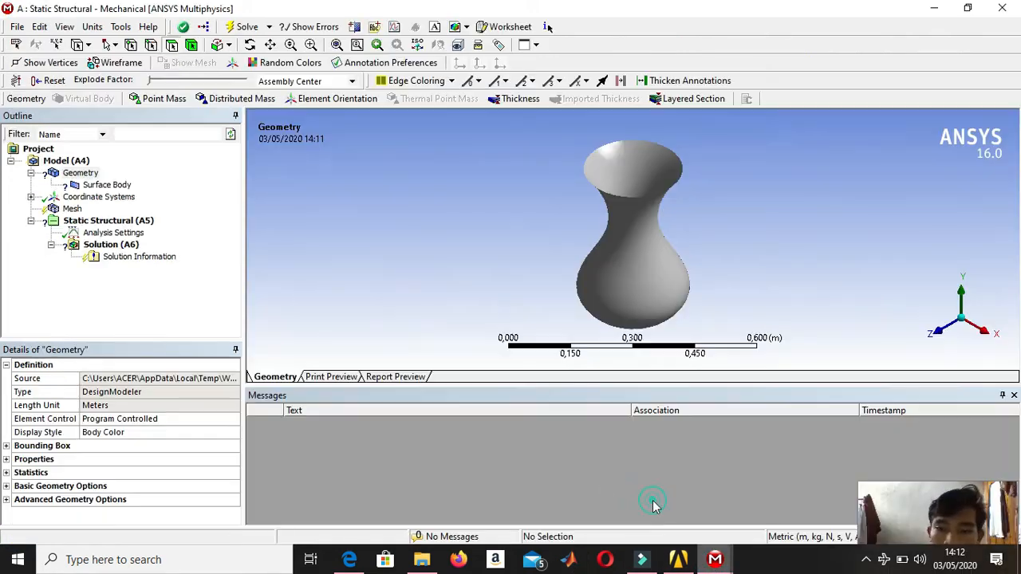
Set the vase surface body's thickness to 4e-003 m and assign Glass as its material.
click(93, 186)
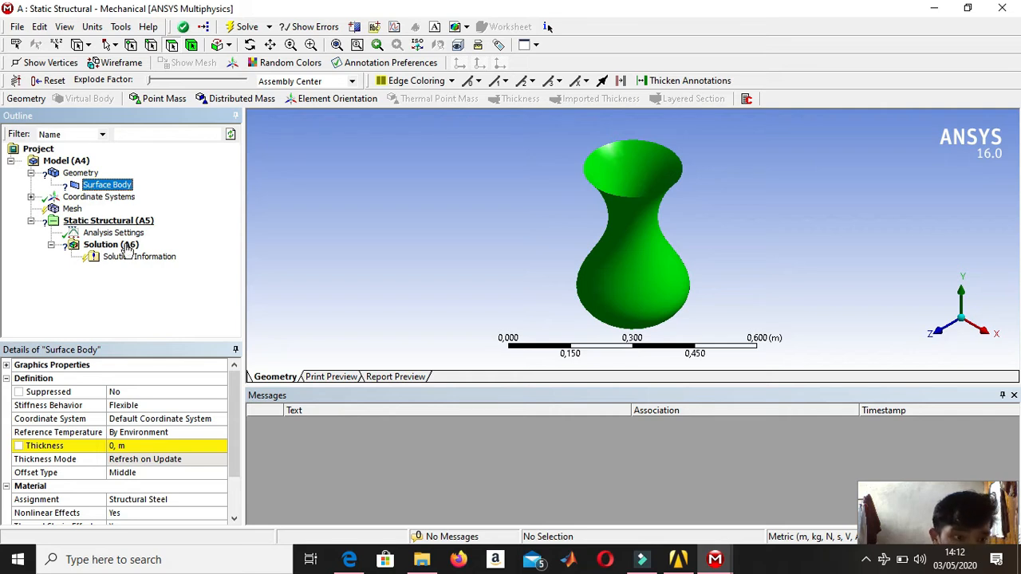
click(156, 448)
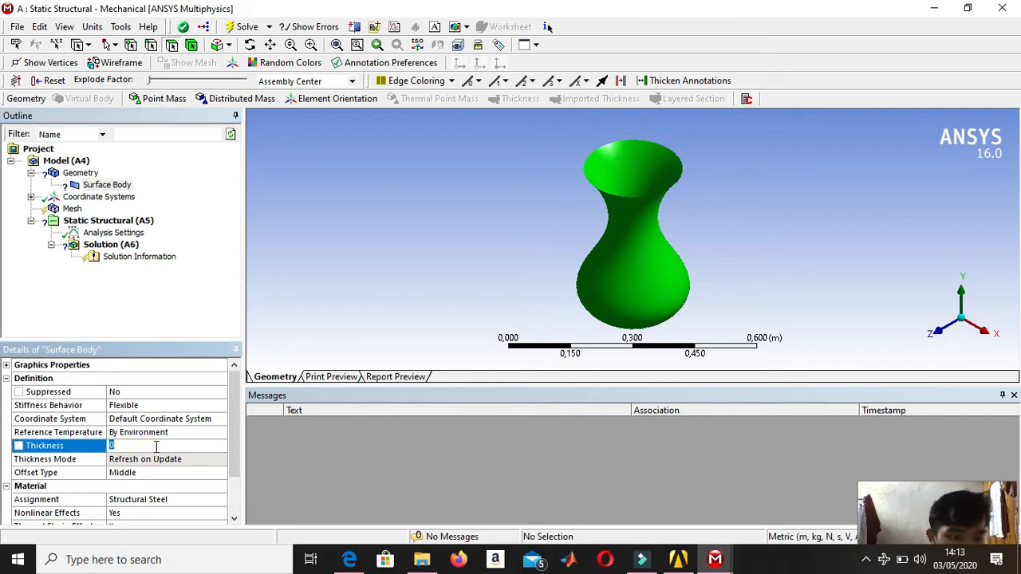
text(4,e-003)
key(Return)
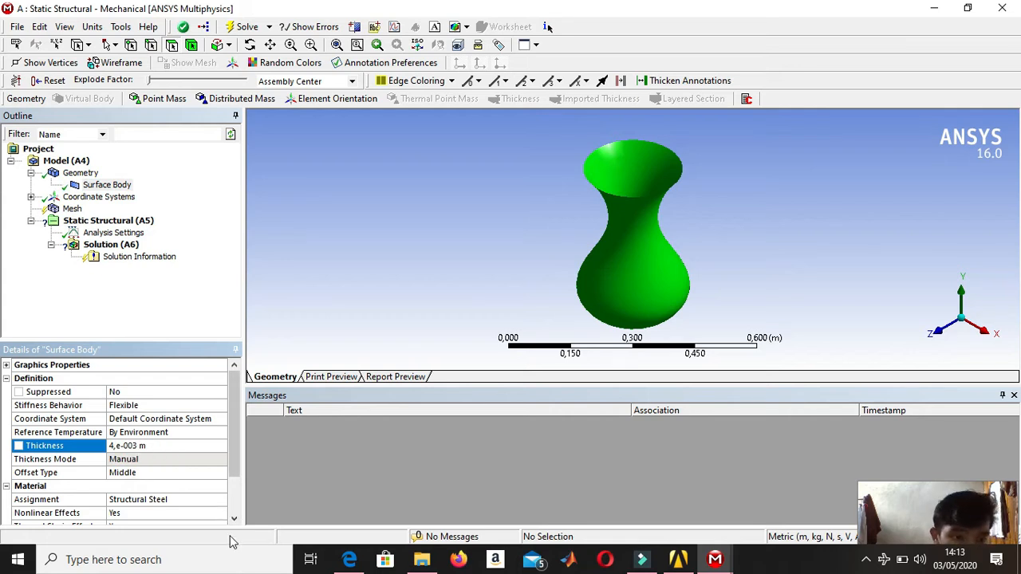
click(197, 499)
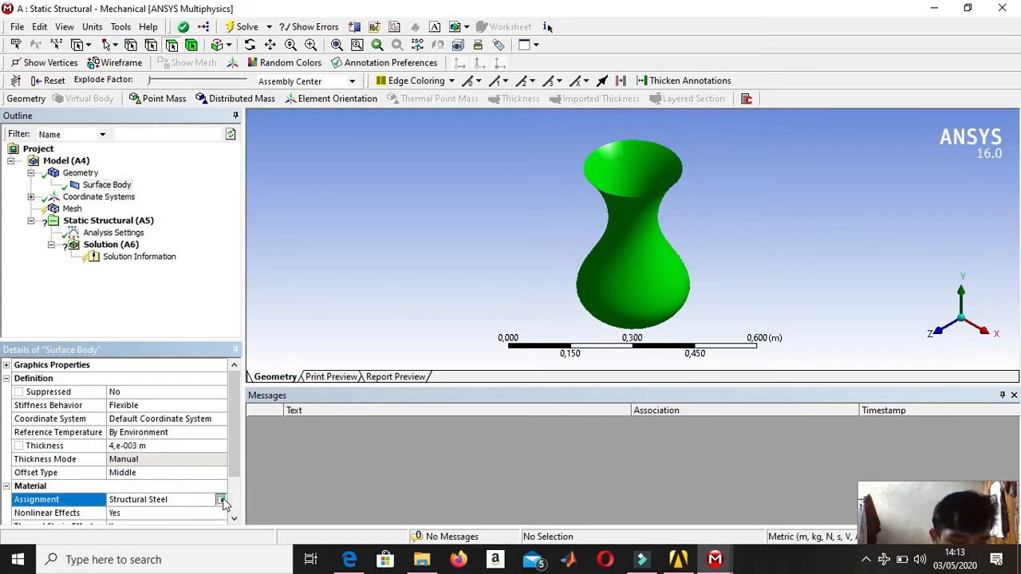
click(221, 499)
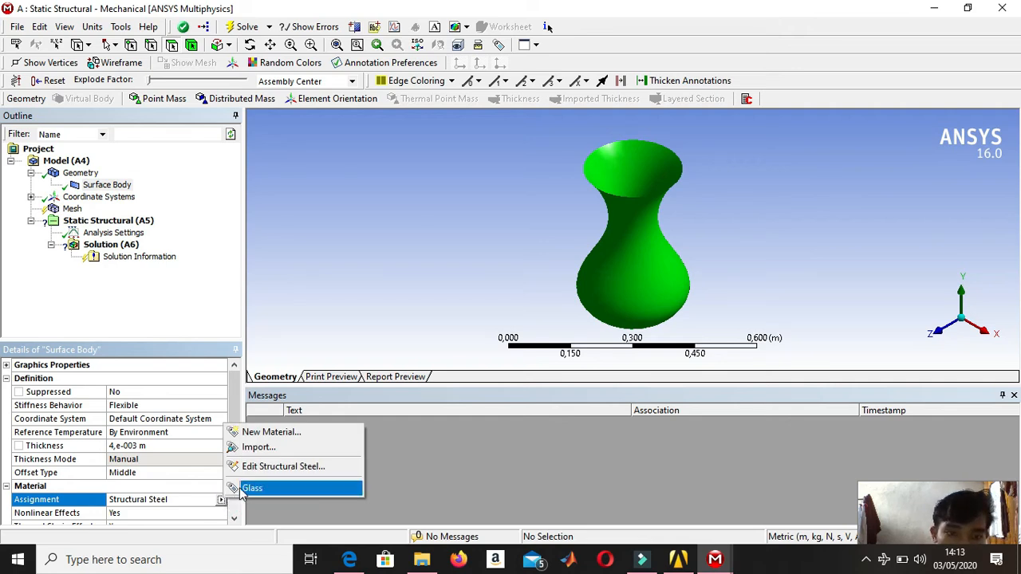
click(242, 488)
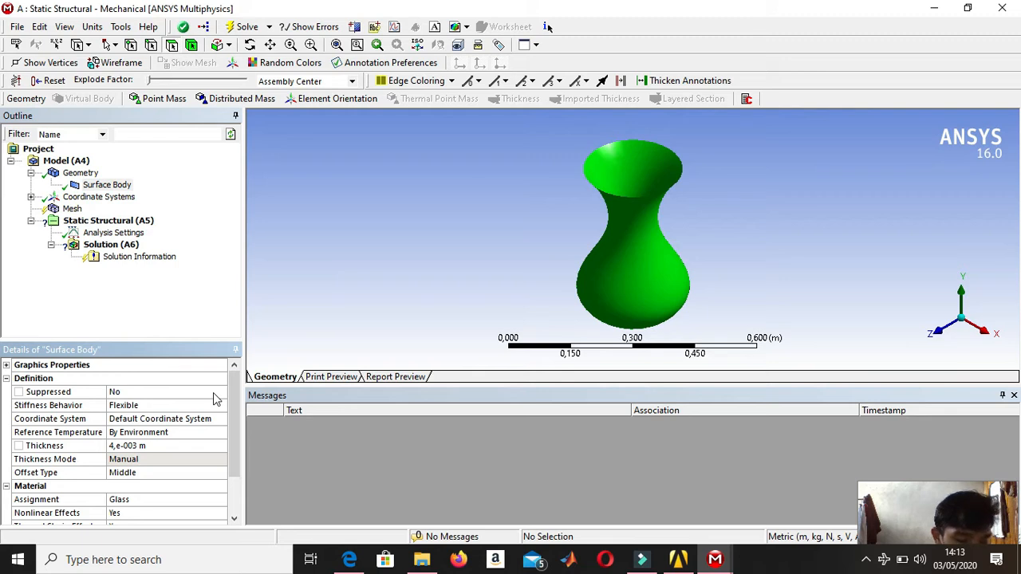
Insert a mesh Sizing control and scope it to the vase's curved side face and flat bottom face.
click(72, 209)
mouse_move(116, 218)
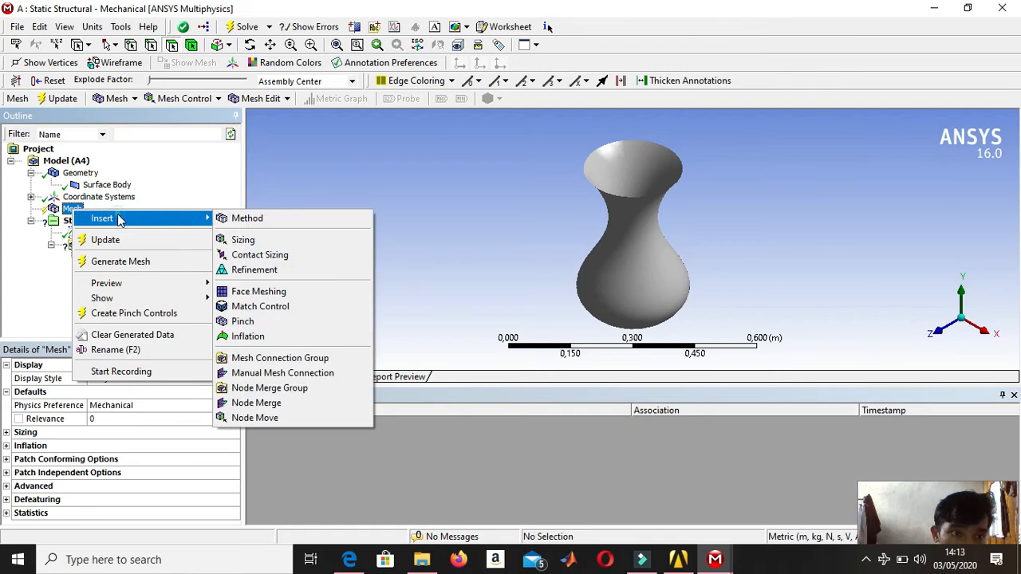
click(270, 243)
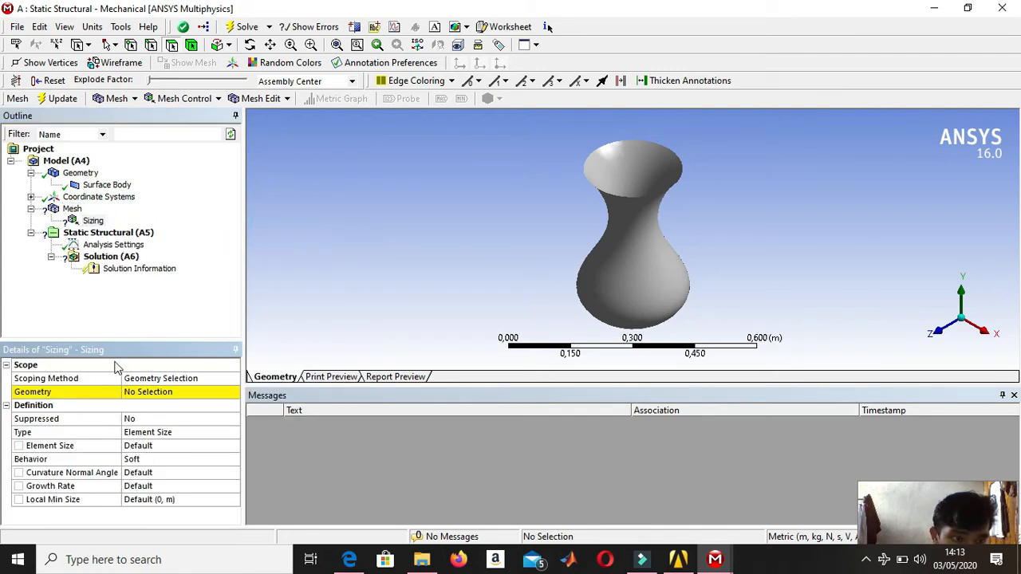
click(157, 393)
click(640, 236)
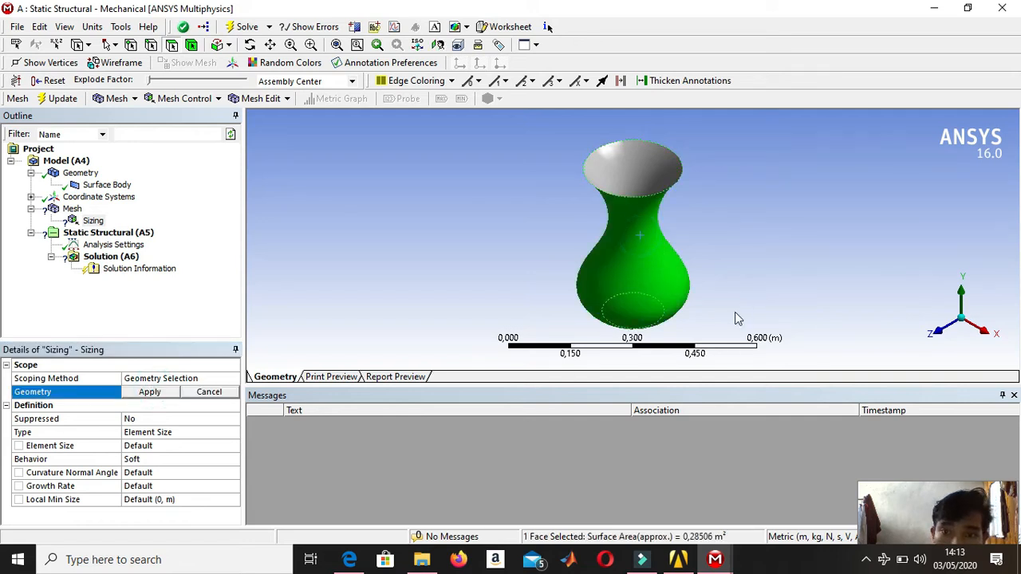
scroll(698, 245, down, 2)
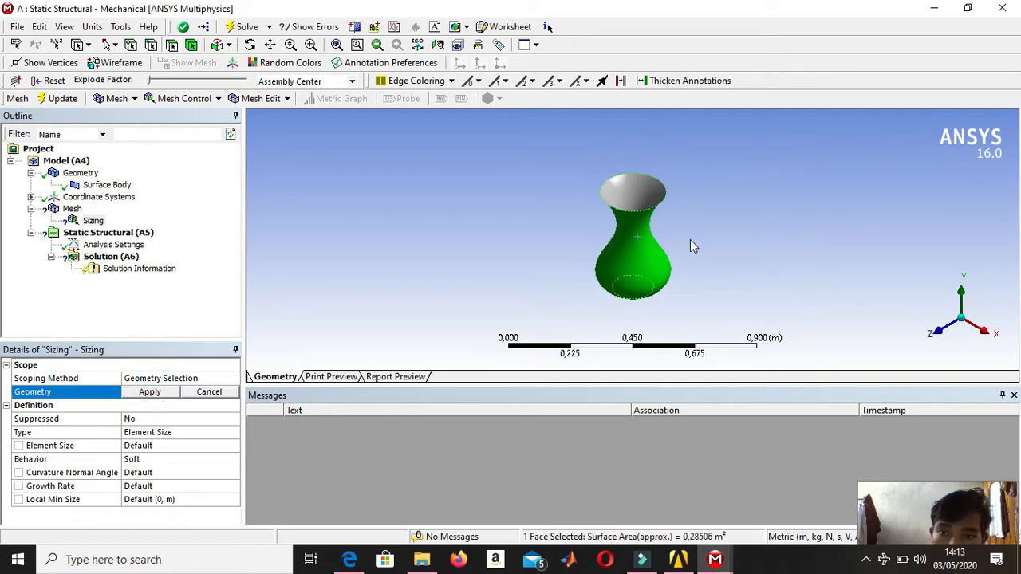
middle_drag(693, 230, 685, 160)
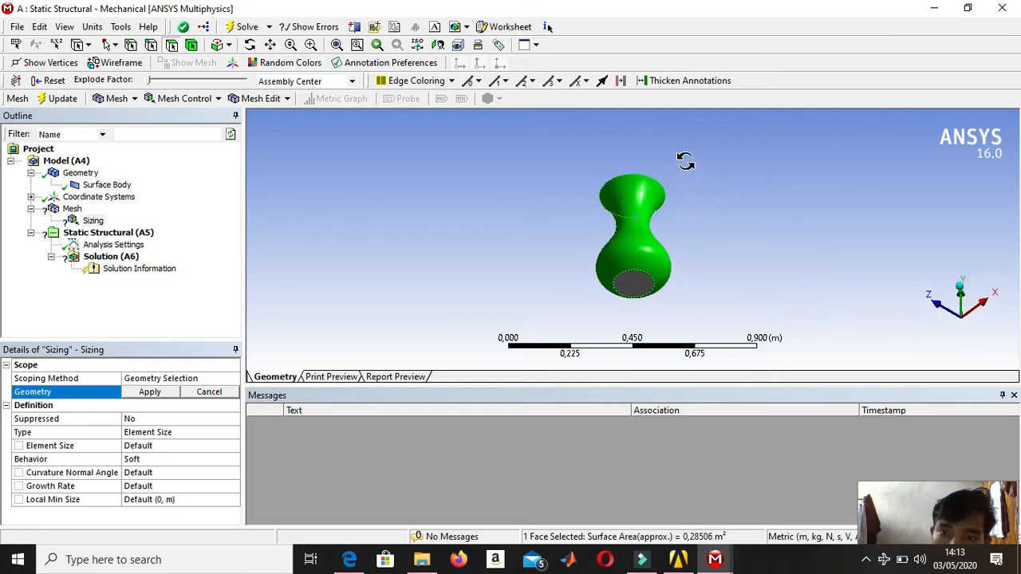
ctrl+click(635, 281)
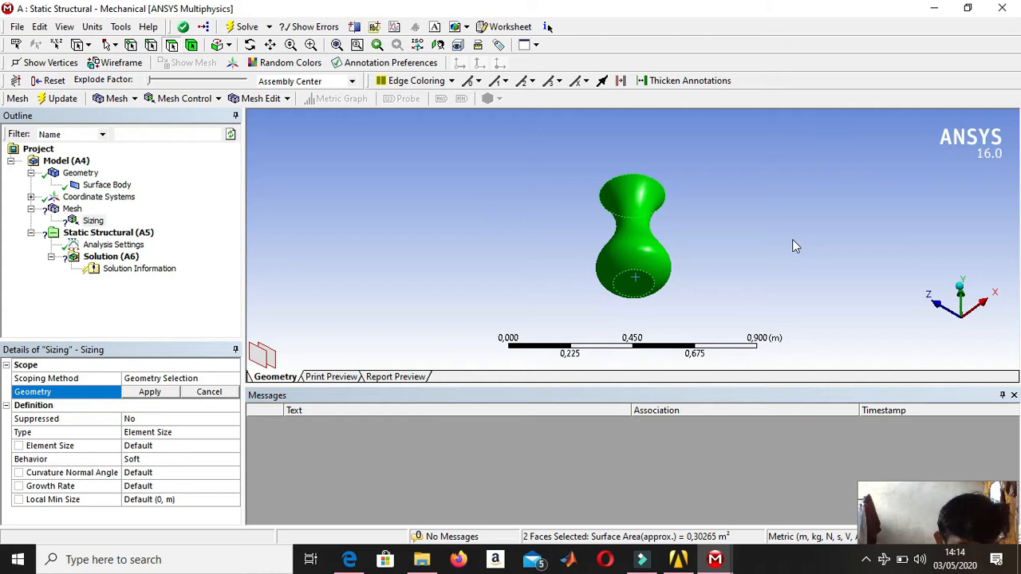
middle_drag(791, 235, 642, 293)
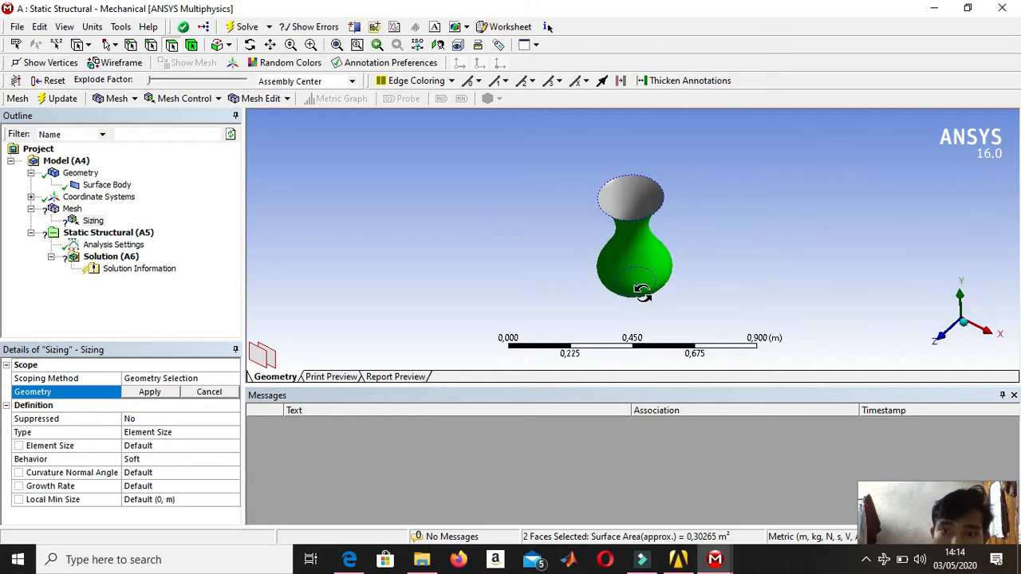
click(151, 392)
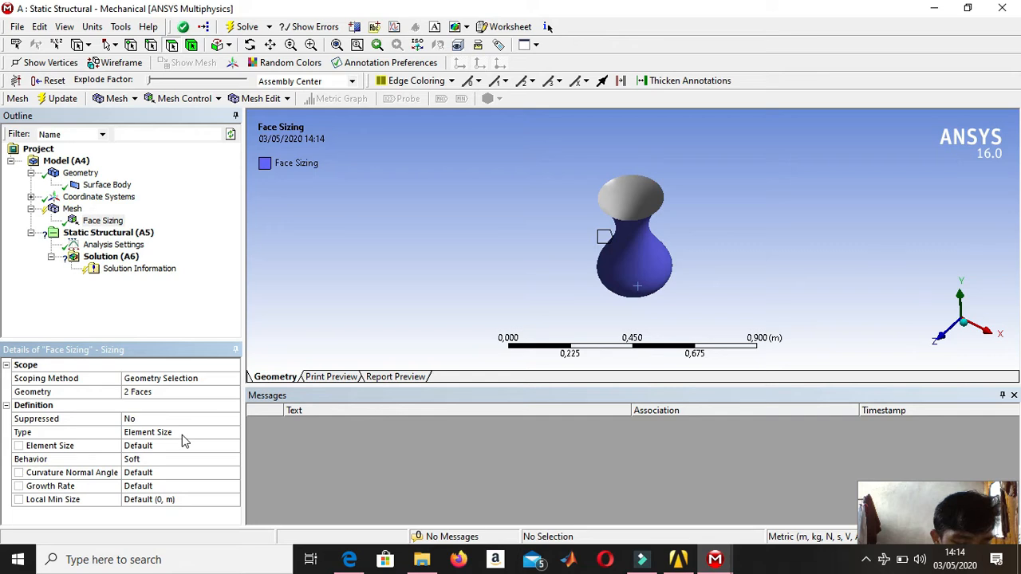
Set the face sizing's element size to 2e-003 m and generate the mesh.
click(178, 431)
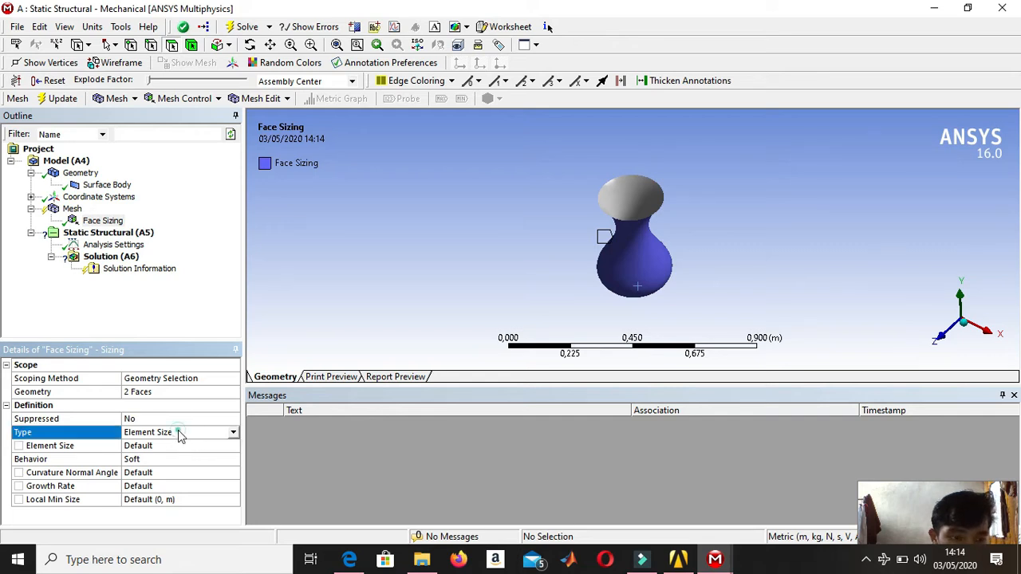
click(184, 448)
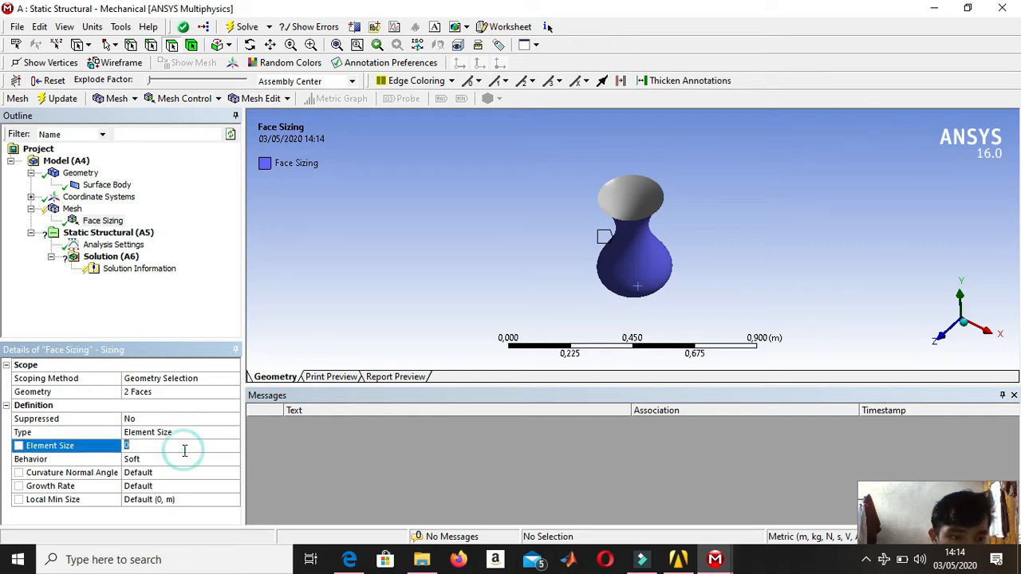
text(2)
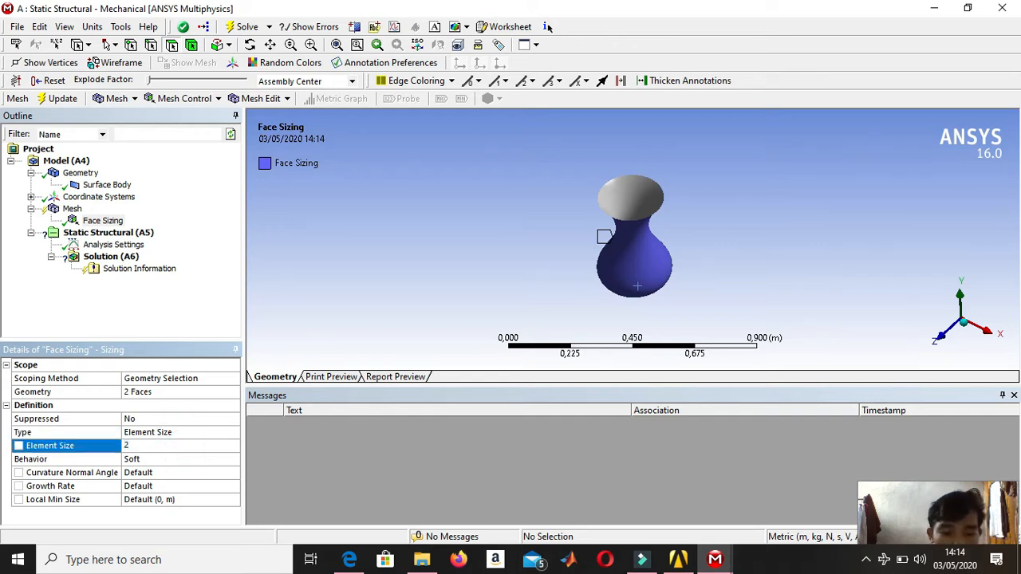
text(,e-003)
key(Return)
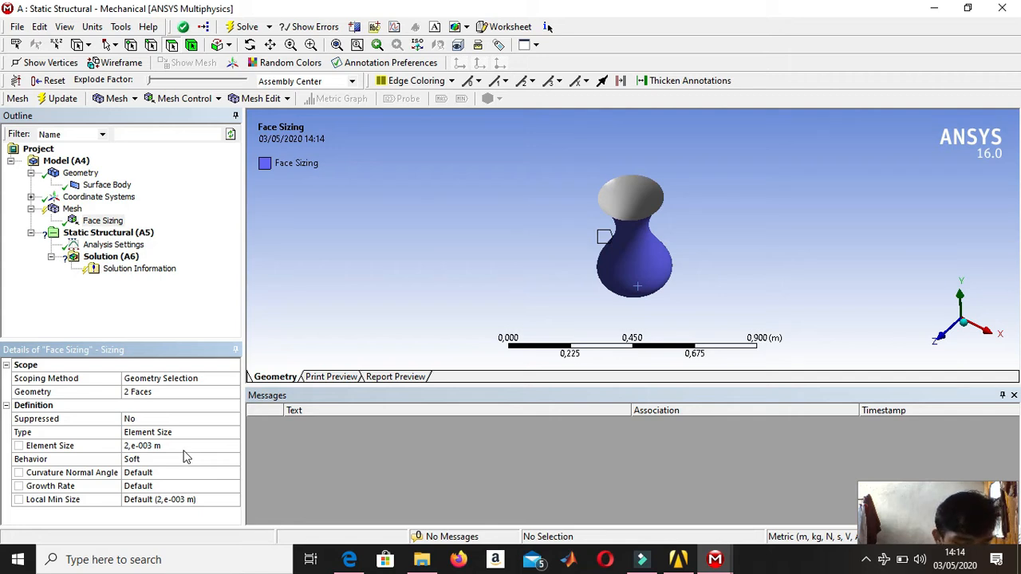
right_click(68, 211)
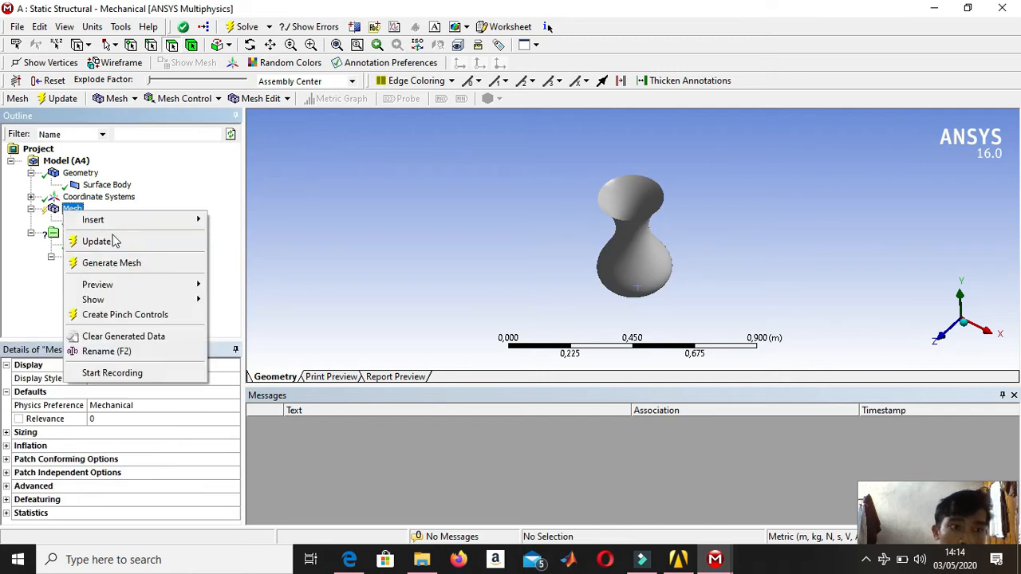
click(132, 261)
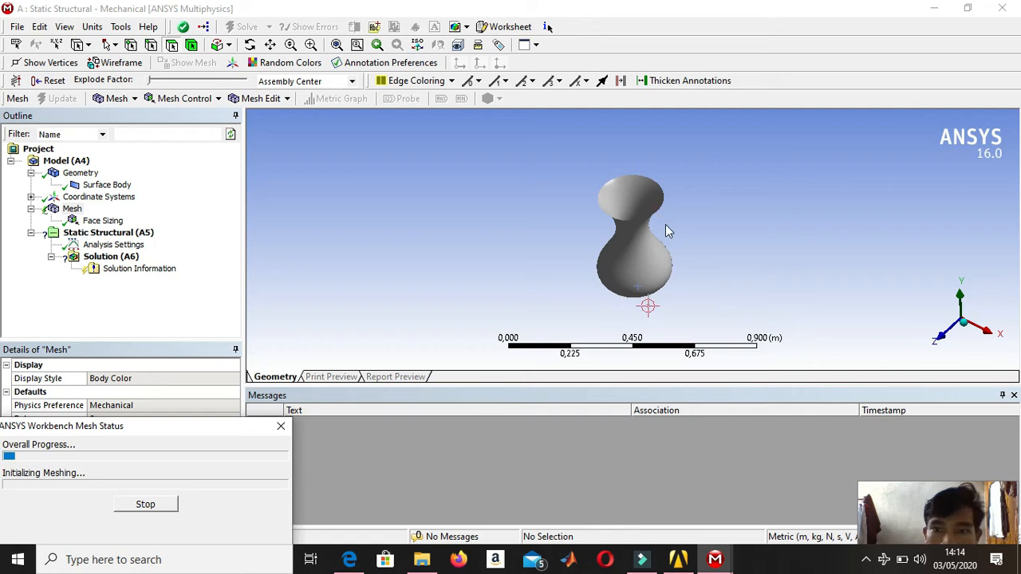
middle_drag(668, 236, 1017, 392)
middle_drag(604, 159, 663, 158)
scroll(662, 158, down, 2)
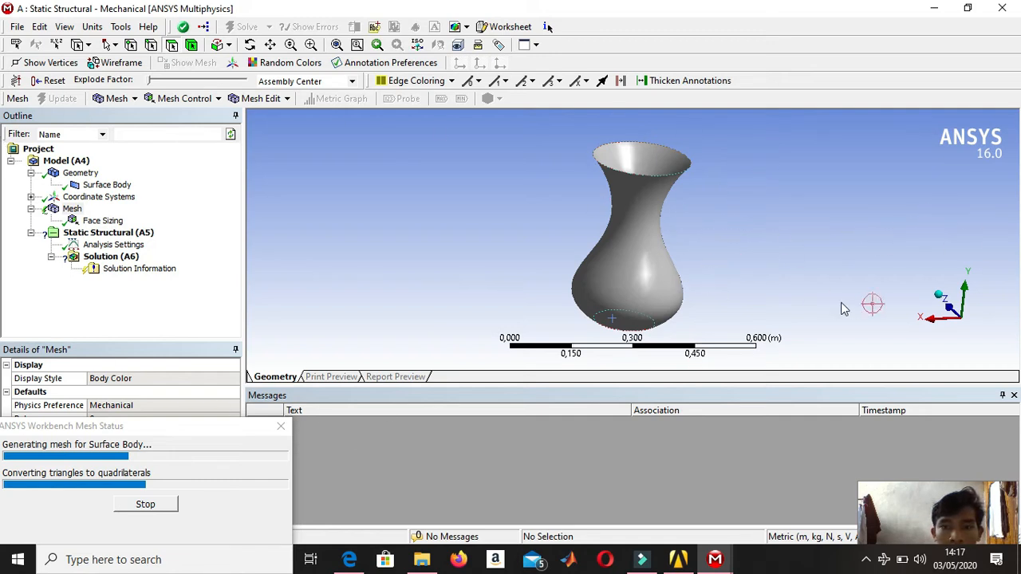
scroll(661, 234, up, 8)
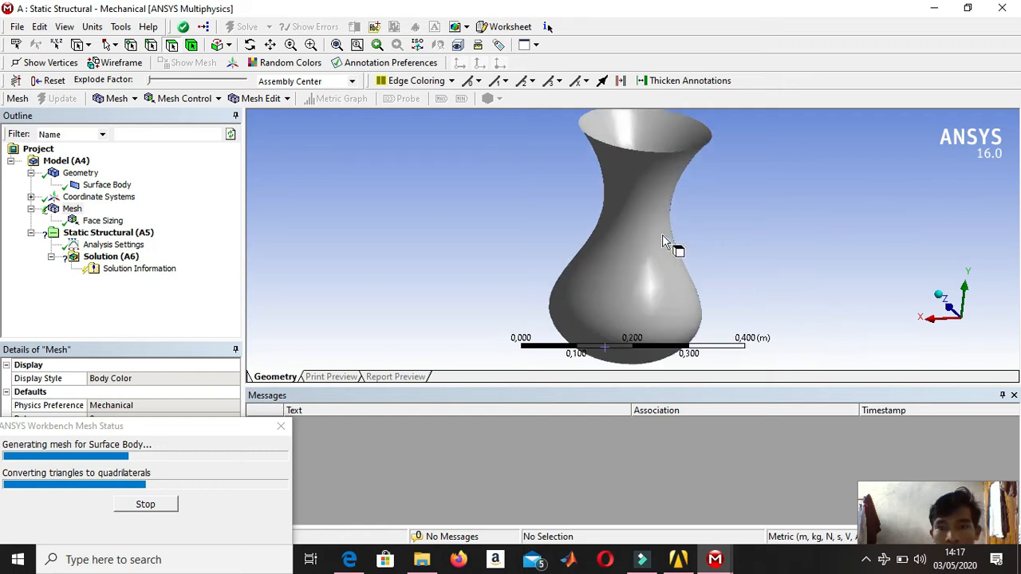
scroll(661, 235, down, 6)
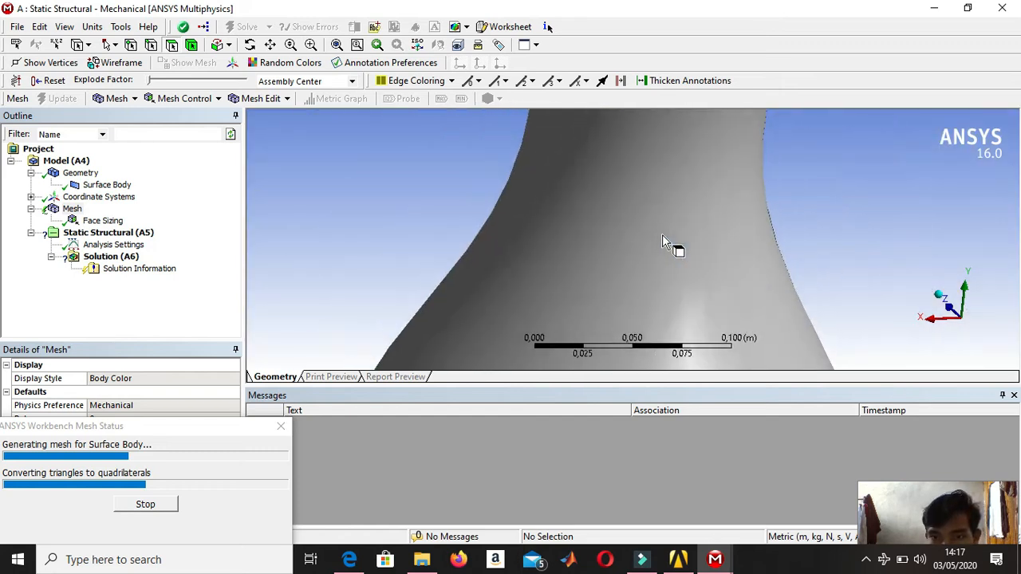
scroll(662, 235, down, 4)
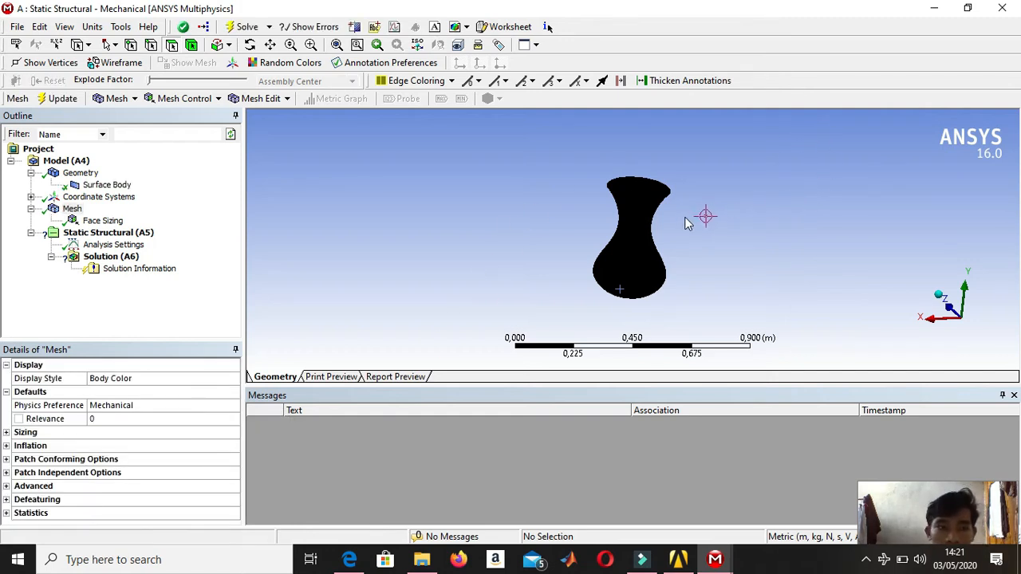
Examine the generated mesh up close on the vase's side wall and through its opening down to the base.
scroll(657, 222, up, 3)
scroll(657, 220, up, 5)
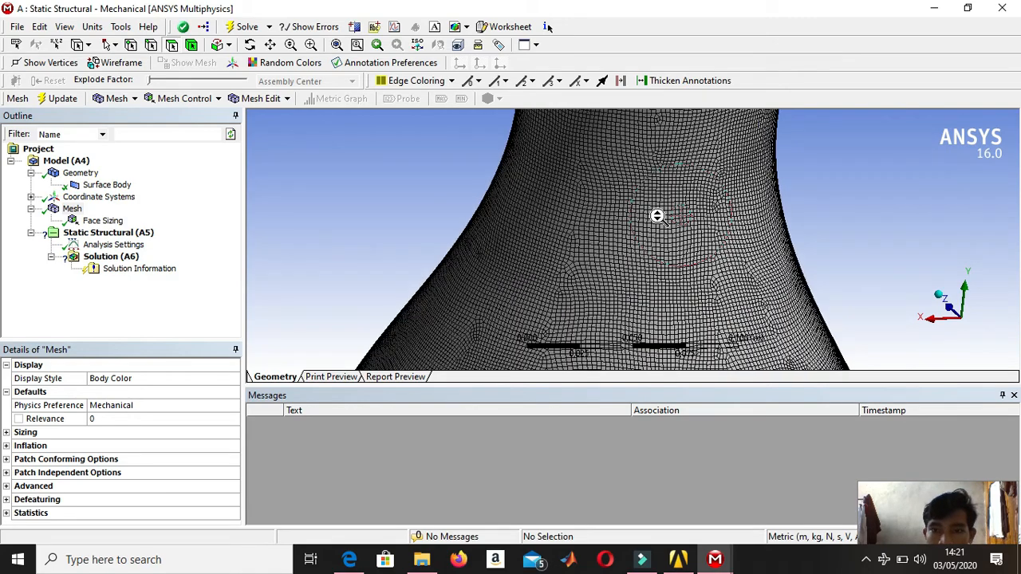
scroll(659, 215, up, 3)
scroll(656, 206, down, 6)
scroll(655, 206, down, 4)
scroll(654, 206, up, 4)
middle_drag(654, 205, 650, 278)
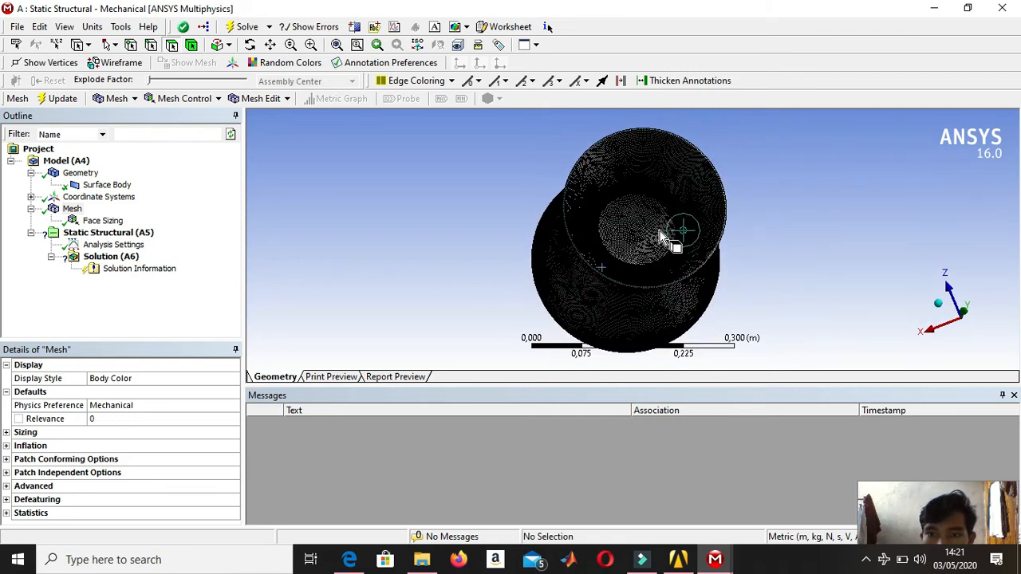
scroll(665, 216, down, 1)
scroll(665, 217, up, 3)
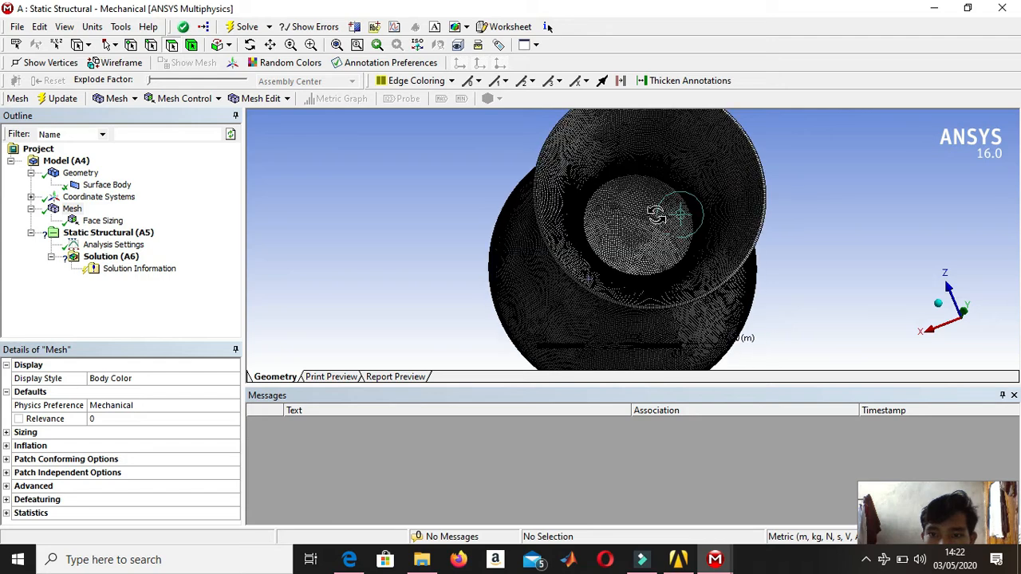
middle_drag(655, 217, 661, 169)
scroll(642, 255, up, 5)
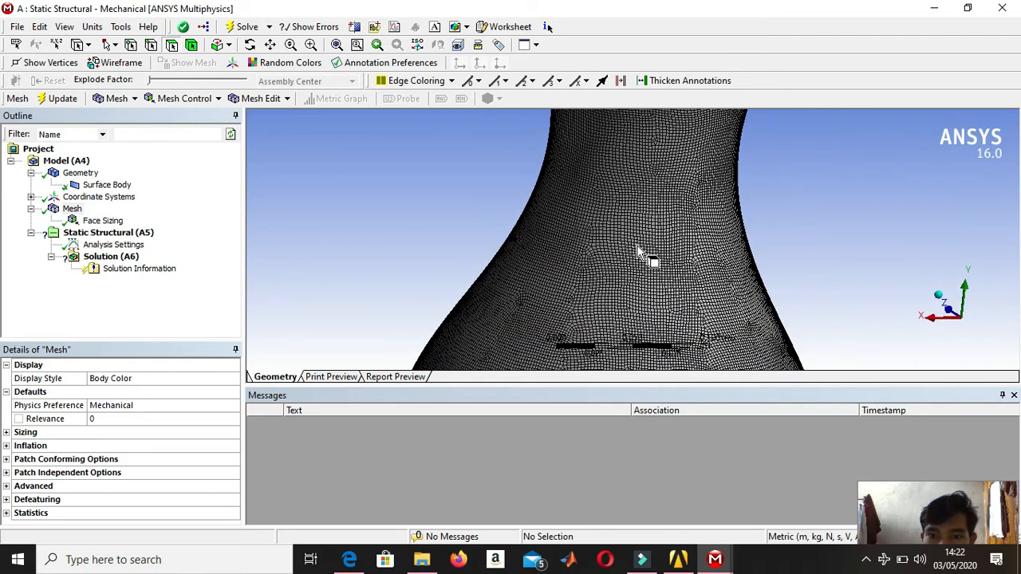
scroll(642, 254, up, 2)
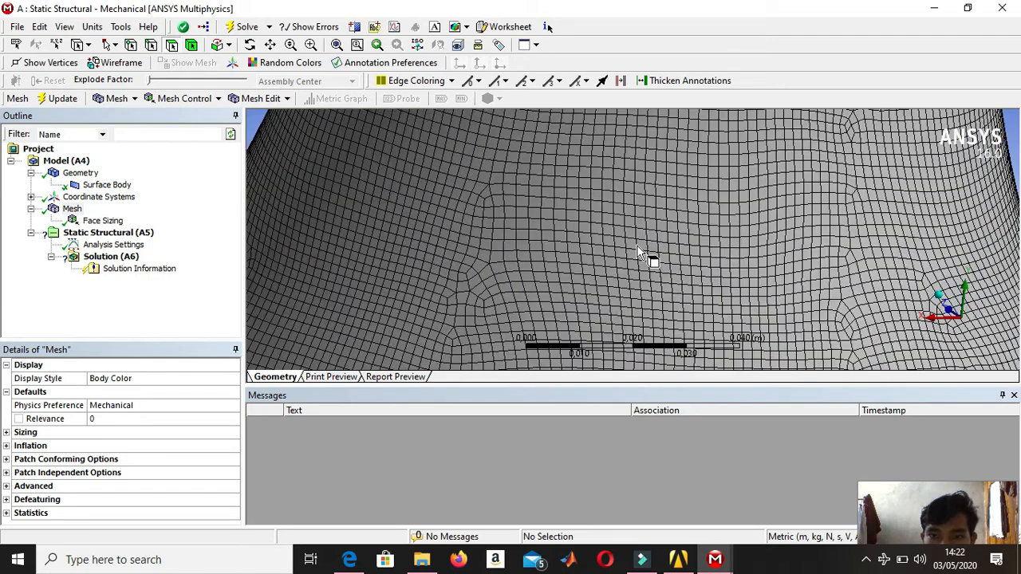
scroll(638, 254, down, 3)
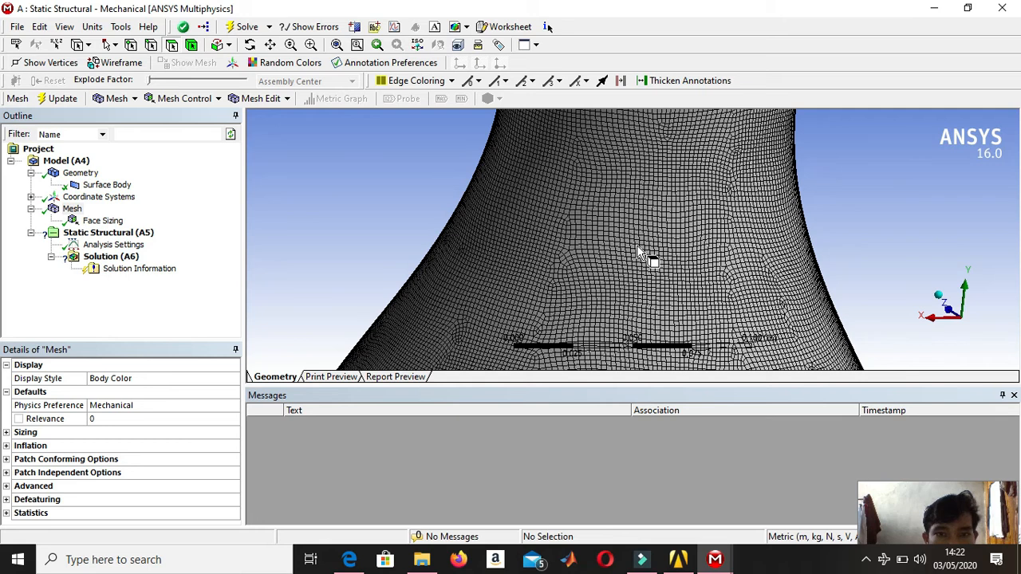
scroll(638, 253, down, 3)
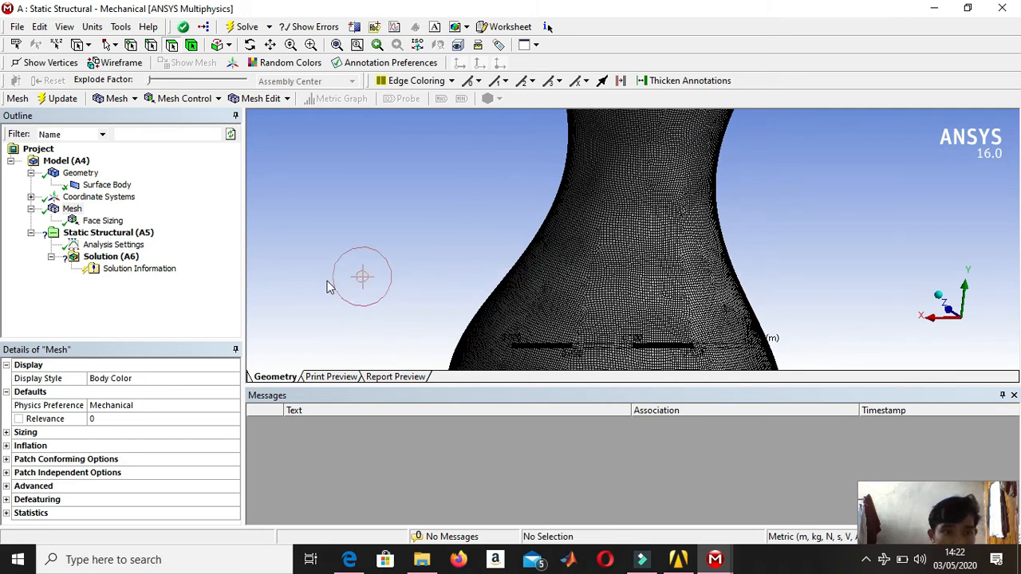
Insert a Fixed Support in the Static Structural analysis and scope it to the vase's flat bottom face.
right_click(163, 240)
mouse_move(196, 250)
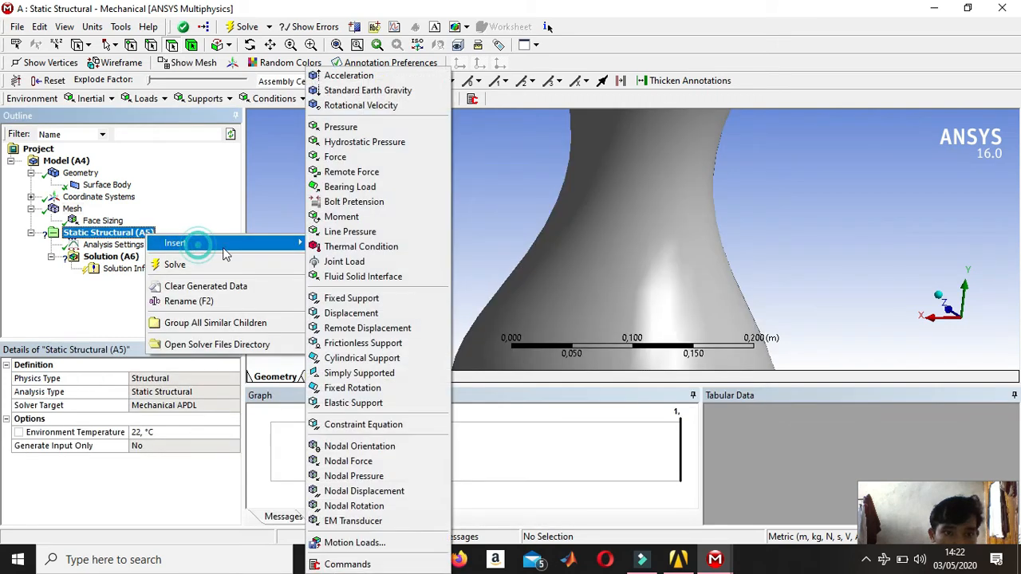
click(371, 305)
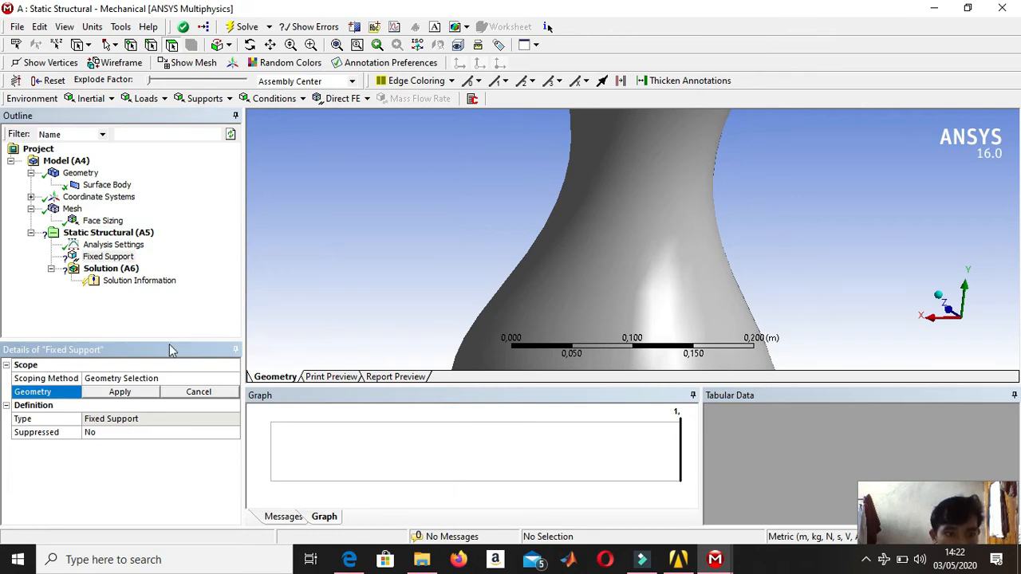
scroll(636, 261, down, 3)
scroll(633, 263, down, 2)
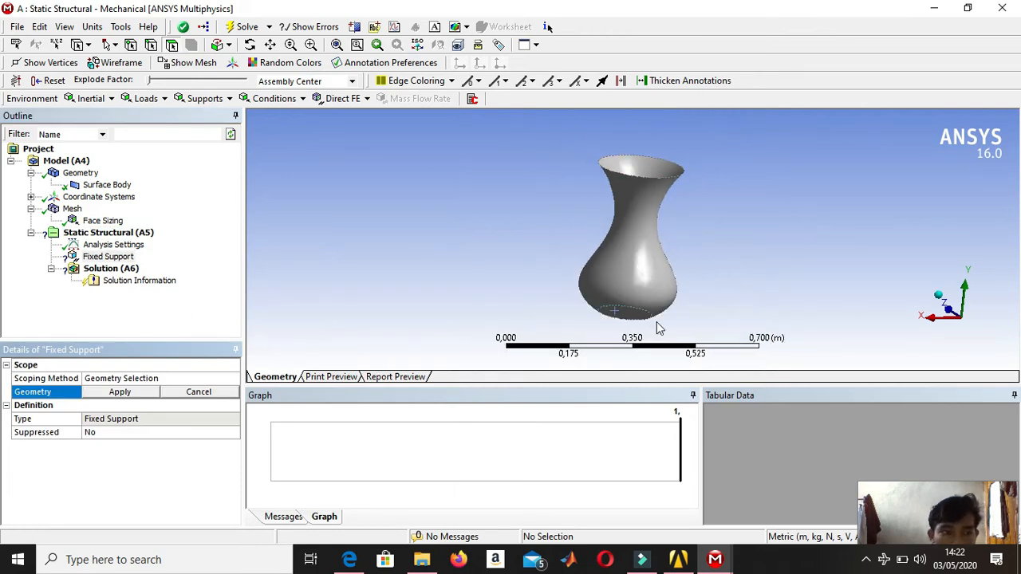
scroll(657, 323, up, 2)
middle_drag(657, 323, 660, 260)
click(625, 301)
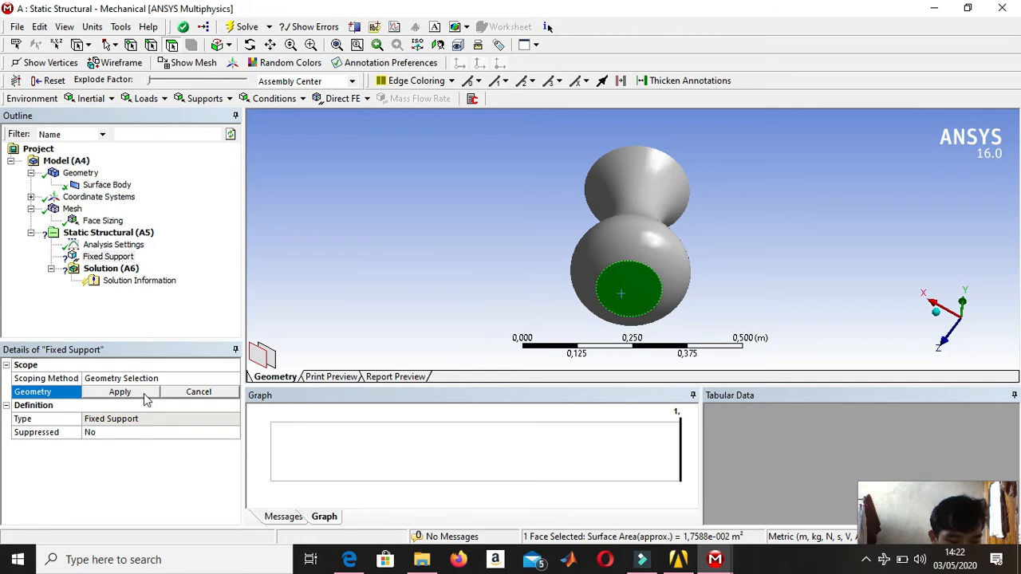
click(120, 394)
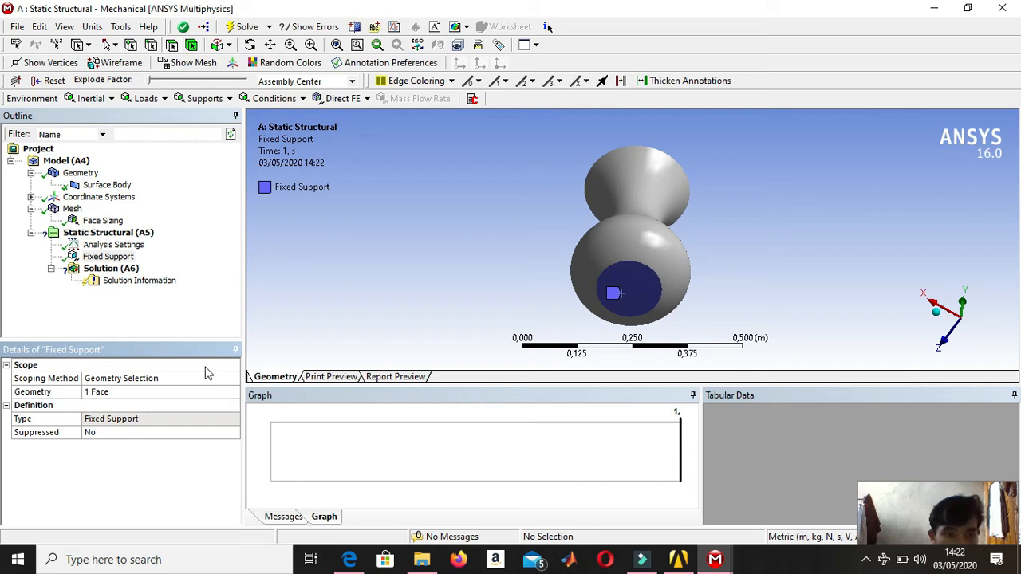
Insert a Hydrostatic Pressure load and scope it to the vase's flat bottom face and curved side face.
click(132, 235)
right_click(133, 239)
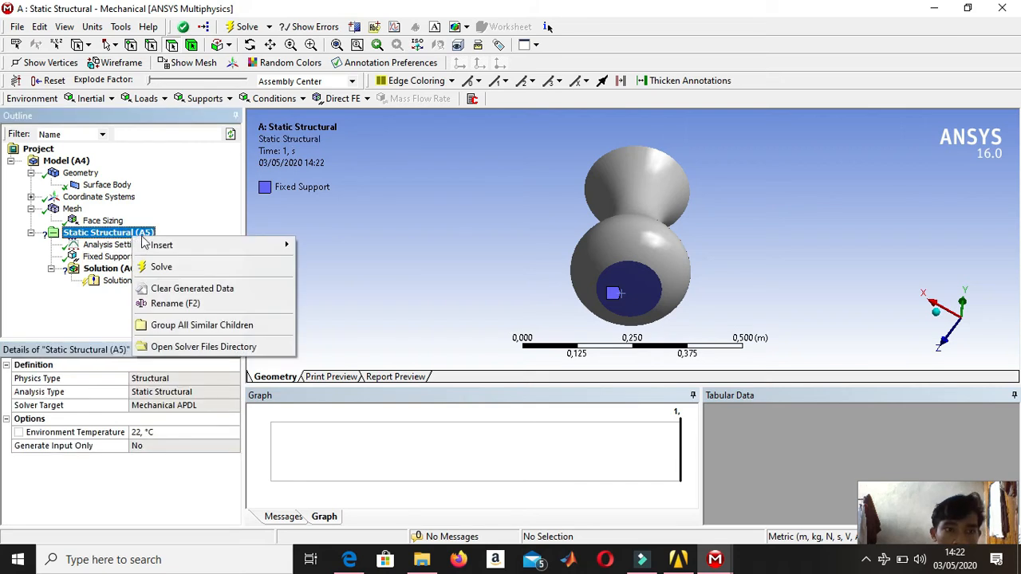
mouse_move(163, 244)
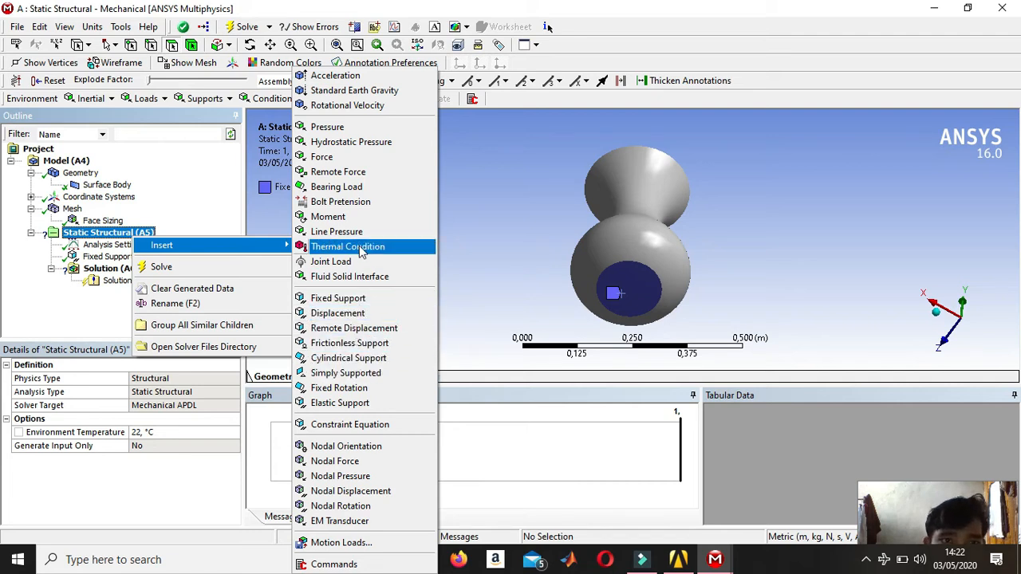
click(355, 145)
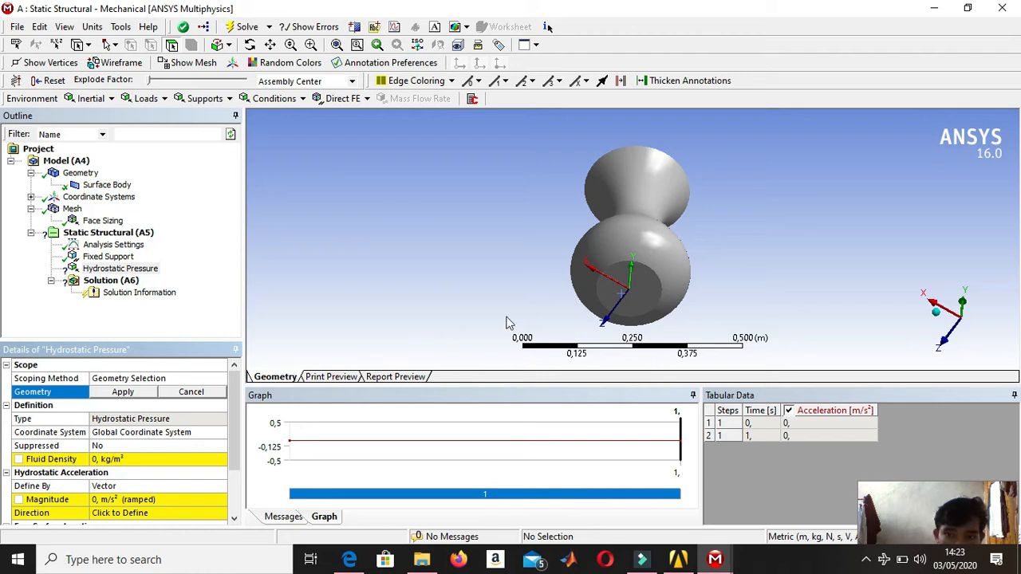
scroll(692, 259, down, 2)
middle_drag(693, 259, 692, 292)
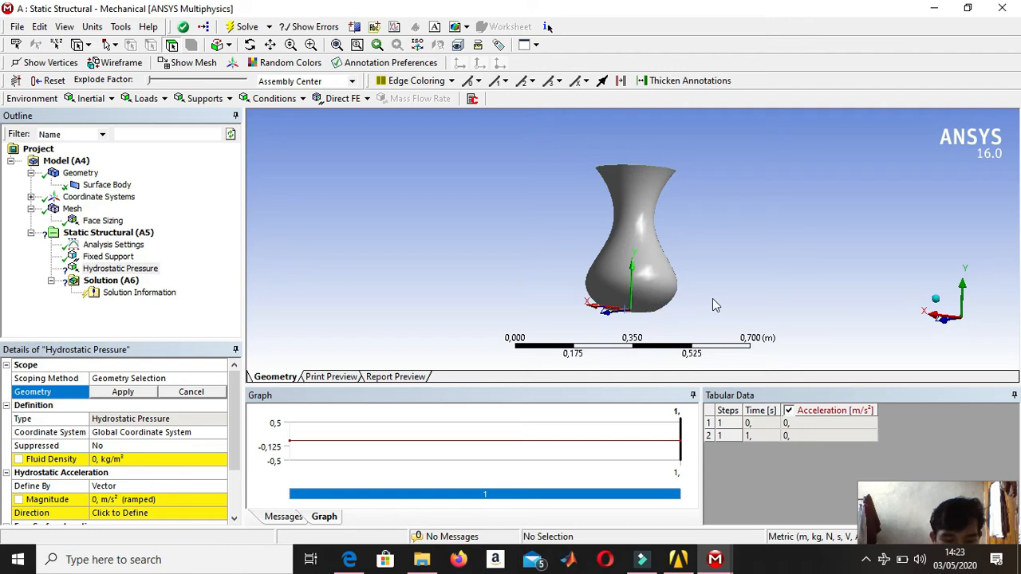
middle_drag(711, 271, 690, 293)
click(641, 269)
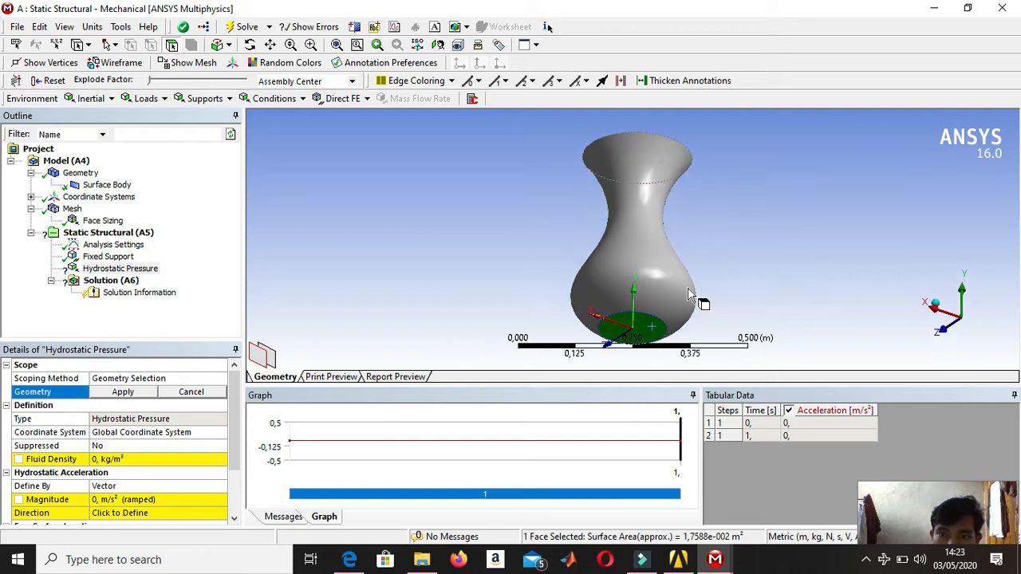
ctrl+click(659, 287)
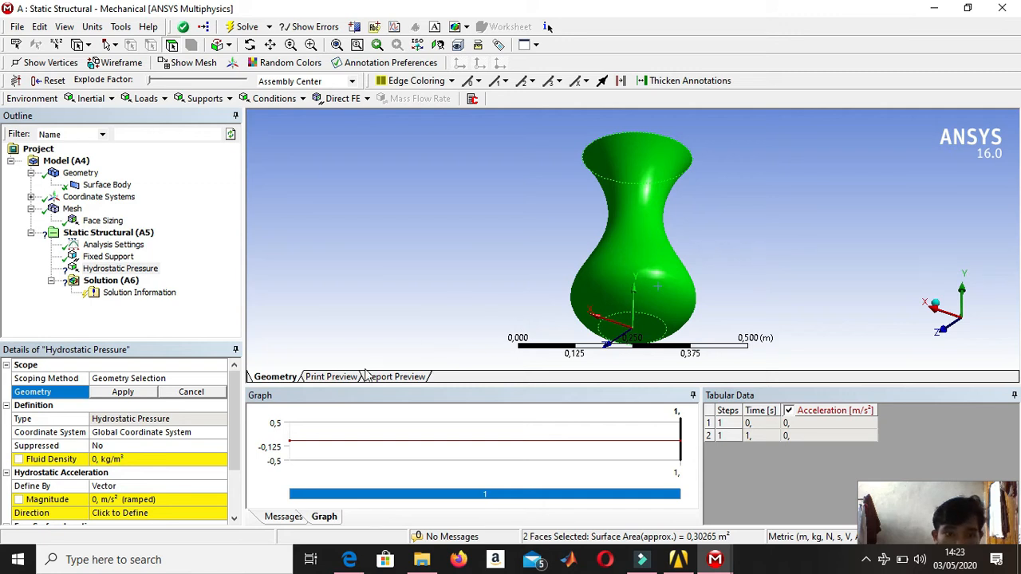
click(137, 394)
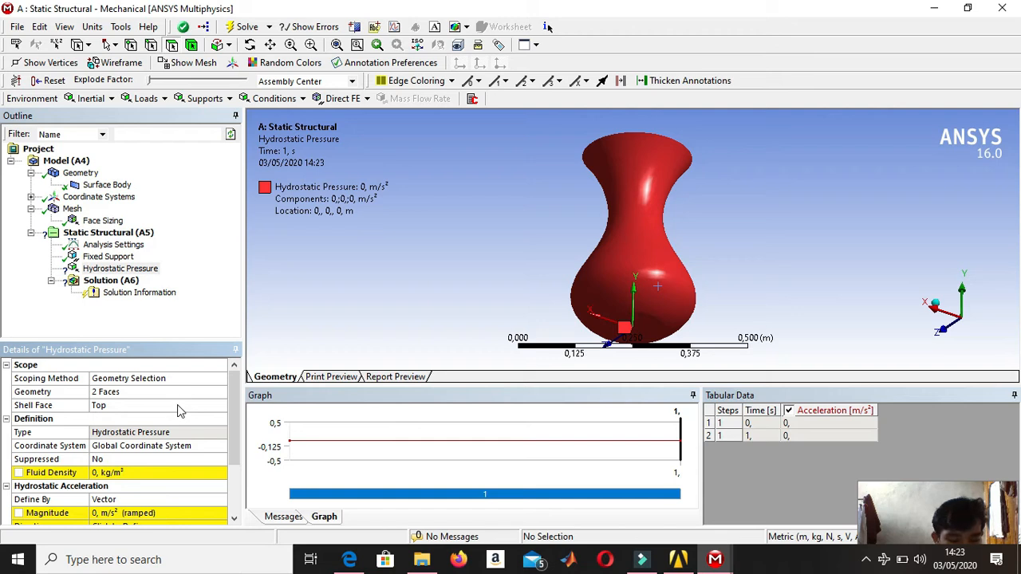
Set the hydrostatic pressure's Shell Face to Bottom and check which side of the vase wall is loaded.
click(177, 406)
click(175, 406)
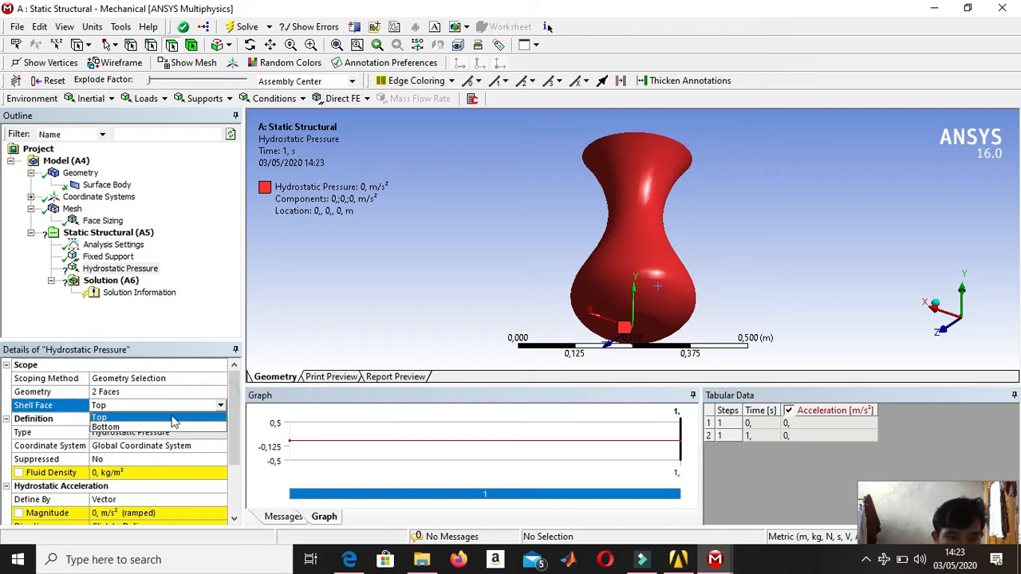
click(160, 427)
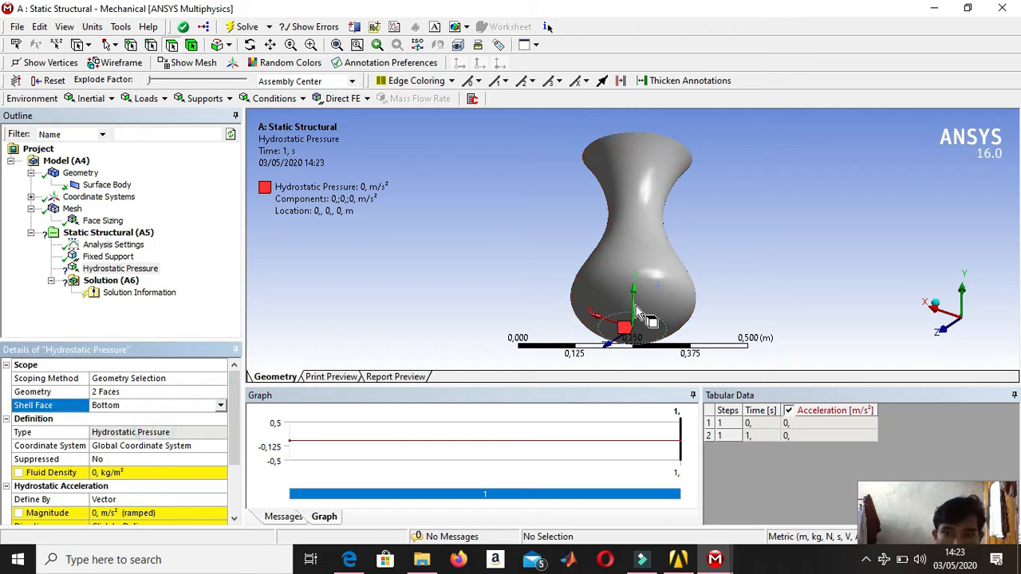
scroll(670, 284, up, 5)
scroll(682, 249, down, 4)
scroll(682, 254, up, 3)
scroll(682, 254, down, 4)
middle_drag(683, 253, 696, 271)
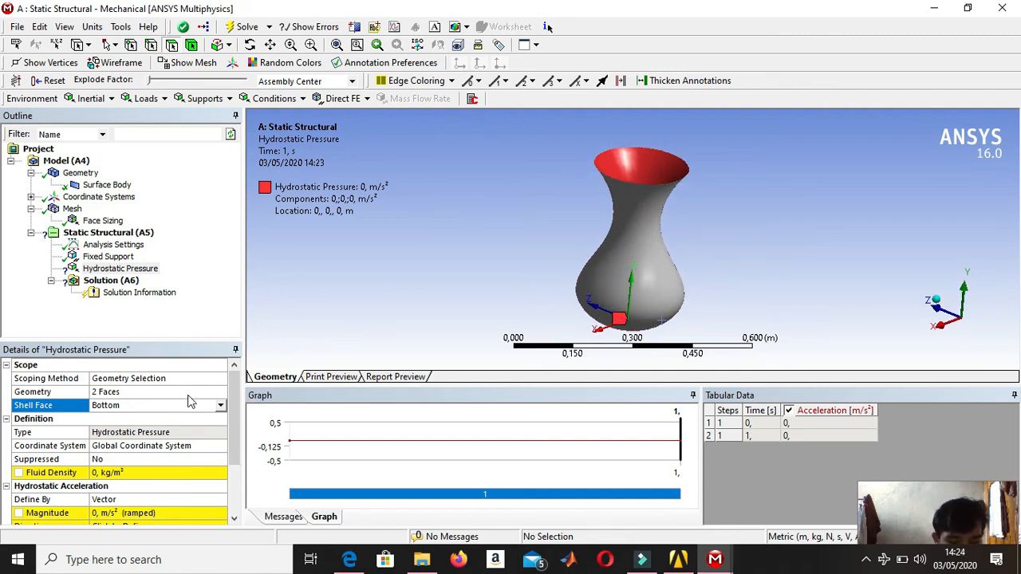
Set the hydrostatic pressure's fluid density to 1000 kg/m³.
click(179, 474)
text(1000)
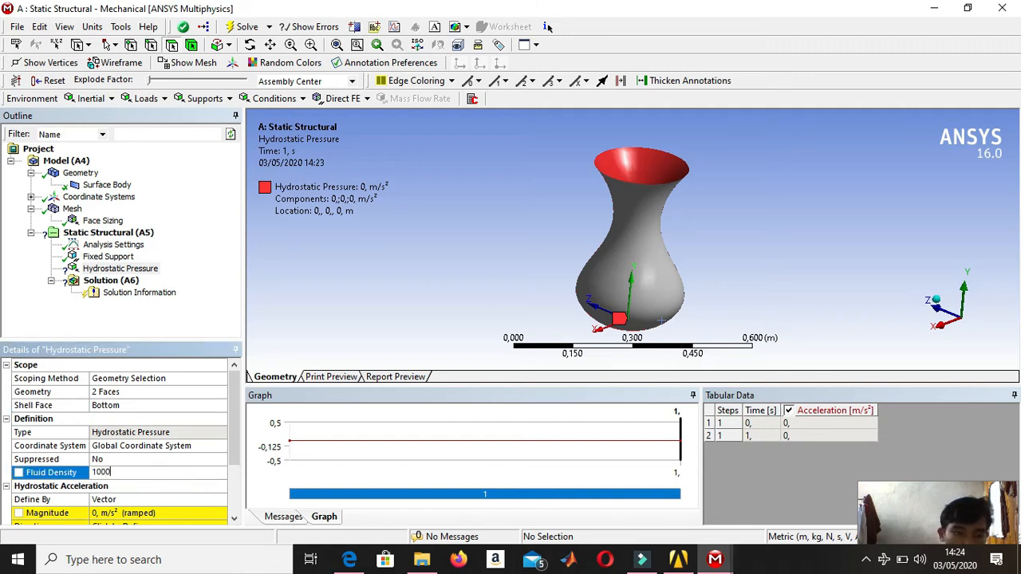
key(Return)
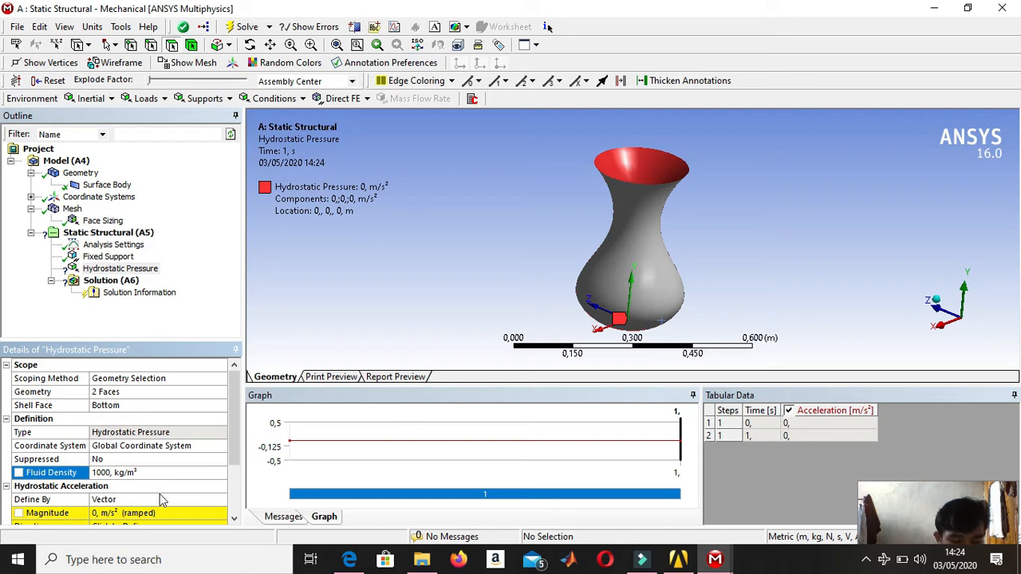
Define the hydrostatic acceleration by Components and set its Y component to 9,8 m/s².
scroll(159, 499, down, 1)
click(164, 459)
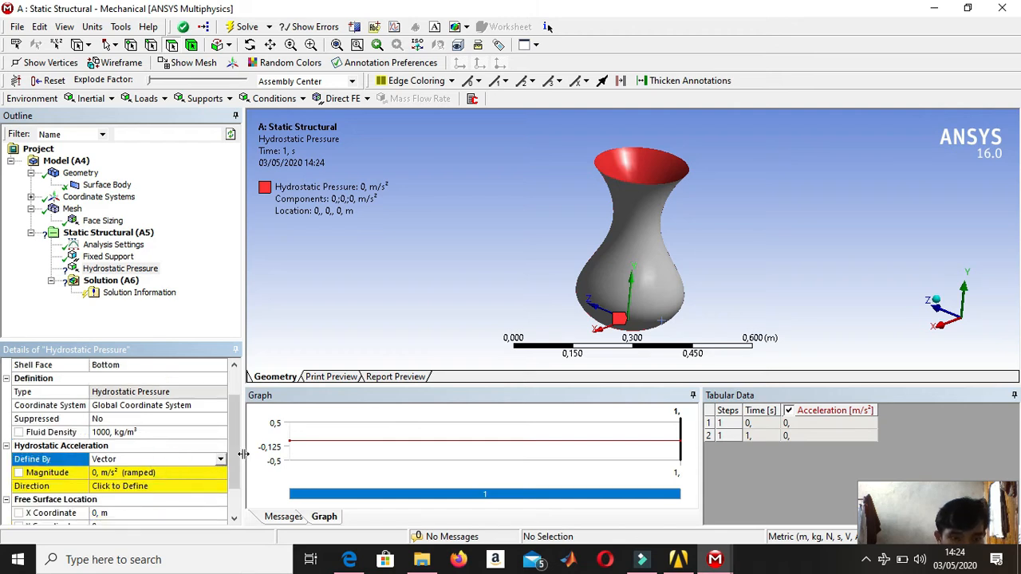
click(220, 459)
click(176, 472)
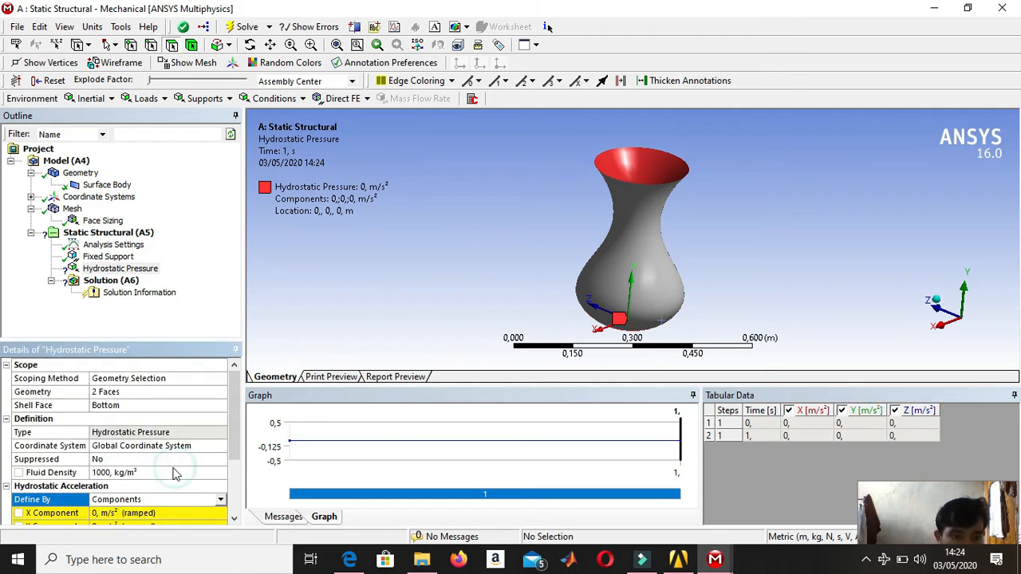
scroll(171, 471, down, 1)
scroll(170, 469, down, 1)
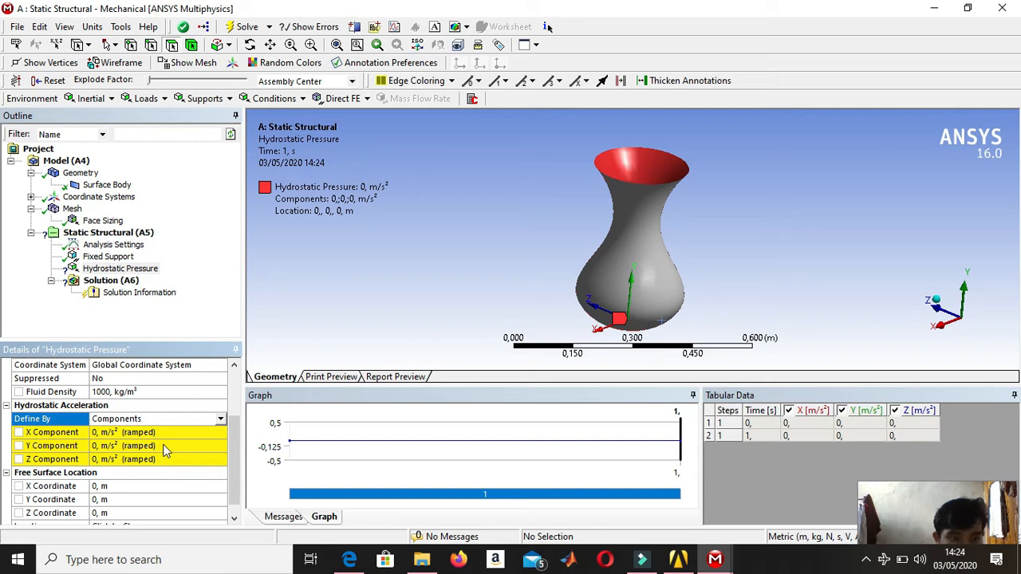
click(164, 445)
text(9.)
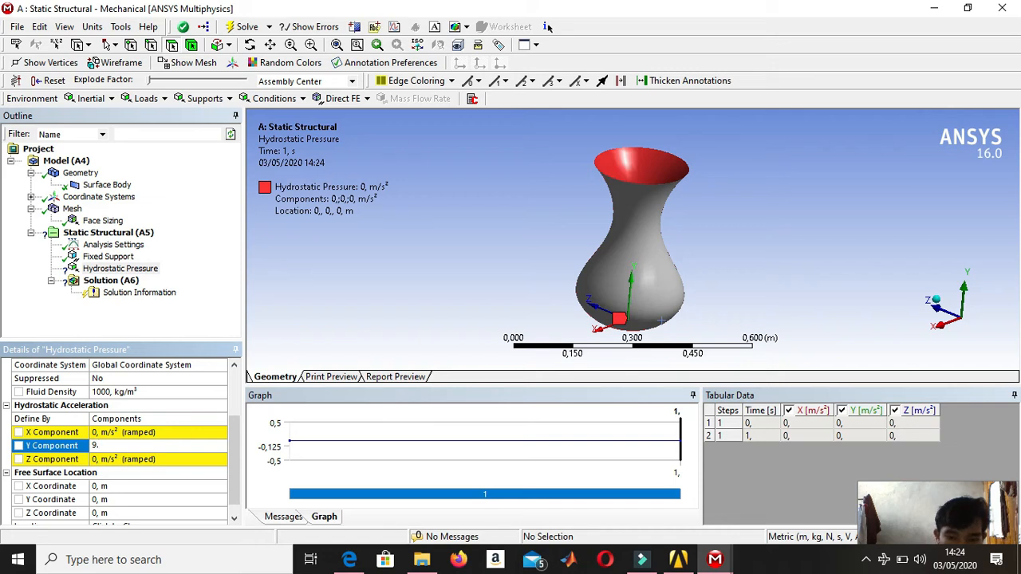
text(8)
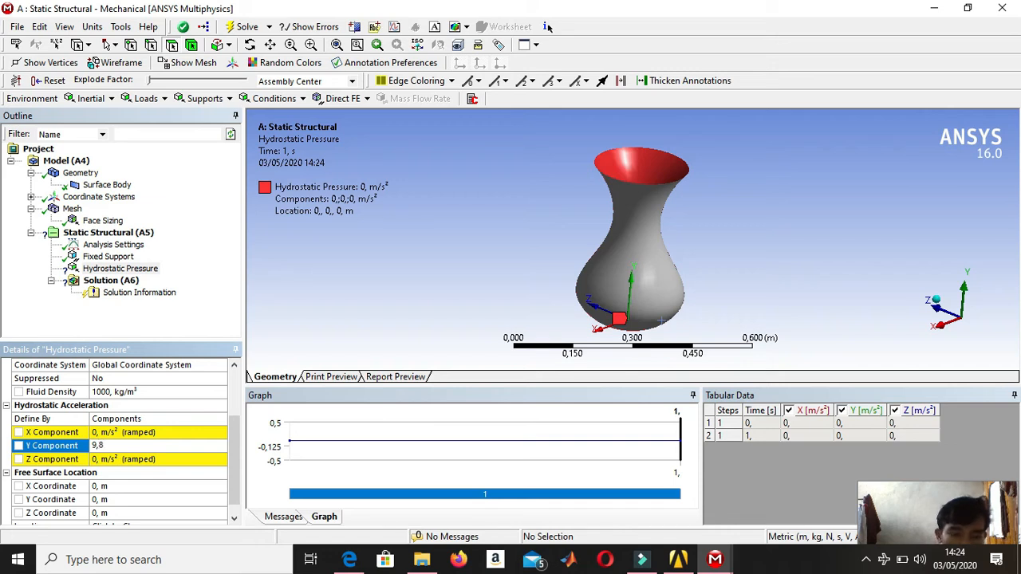
key(Return)
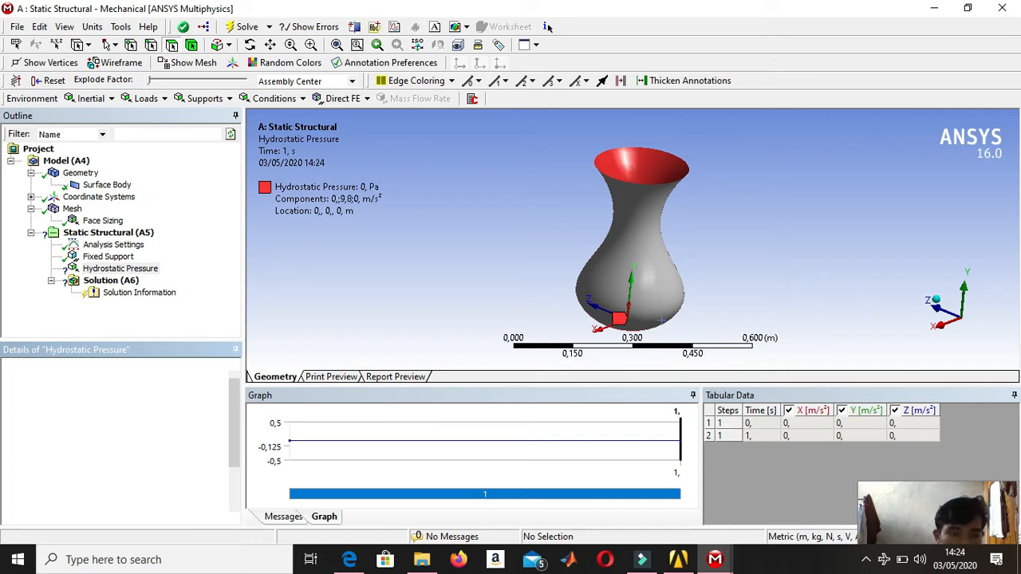
scroll(161, 455, down, 2)
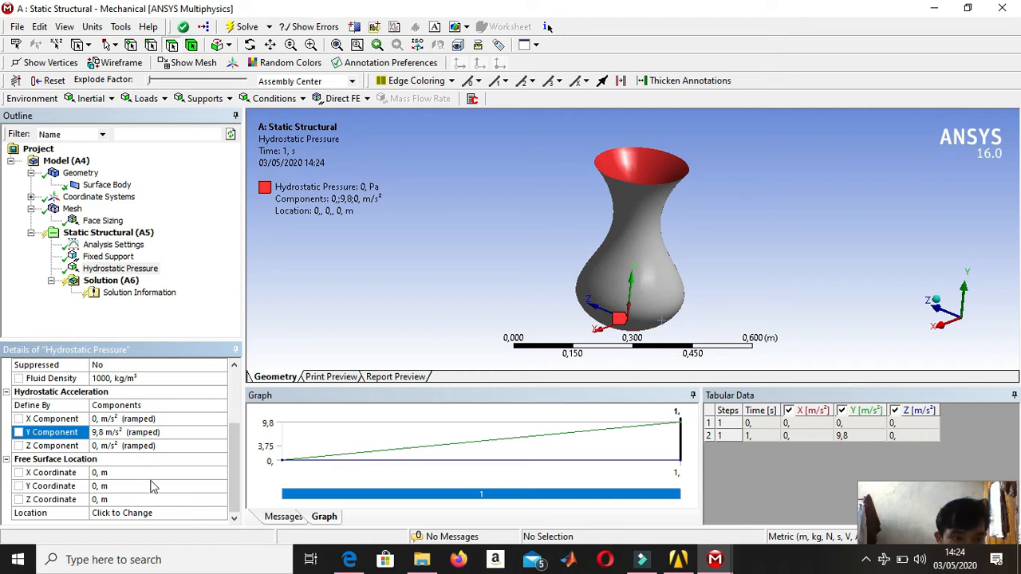
Set the Y coordinate of the hydrostatic pressure's free surface location to 180e-3 m and review the load's settings.
click(157, 486)
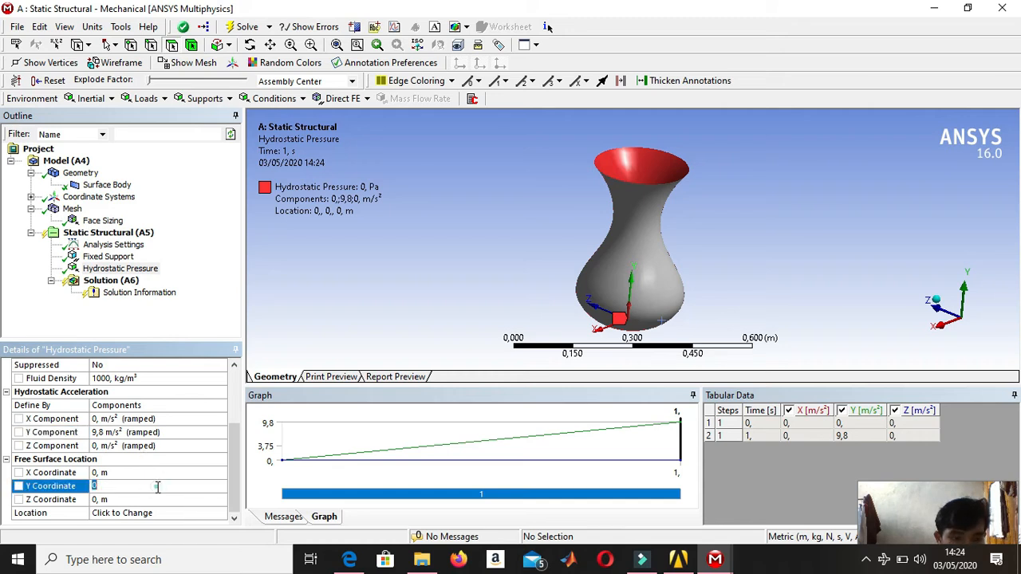
text(18)
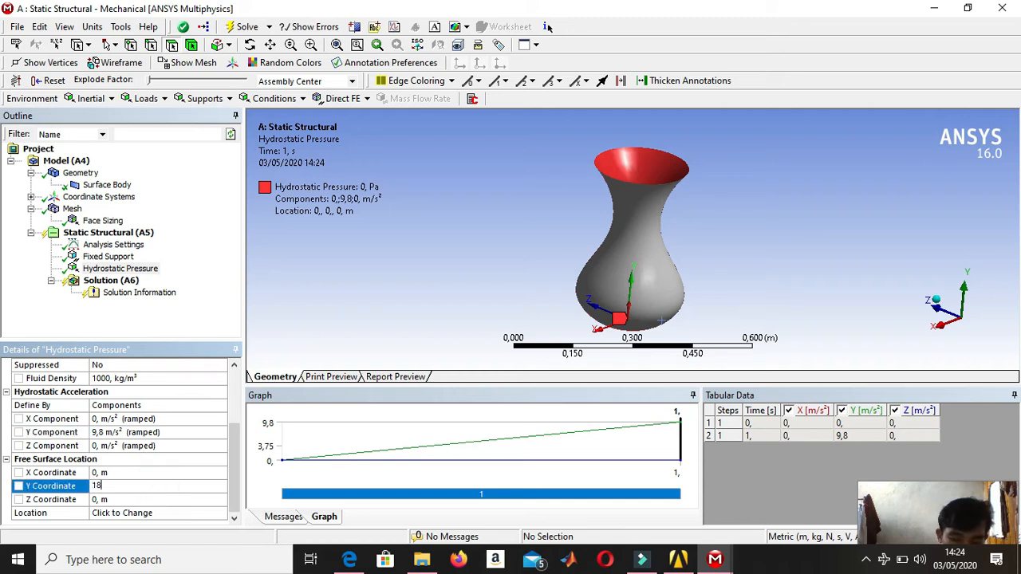
text(0)
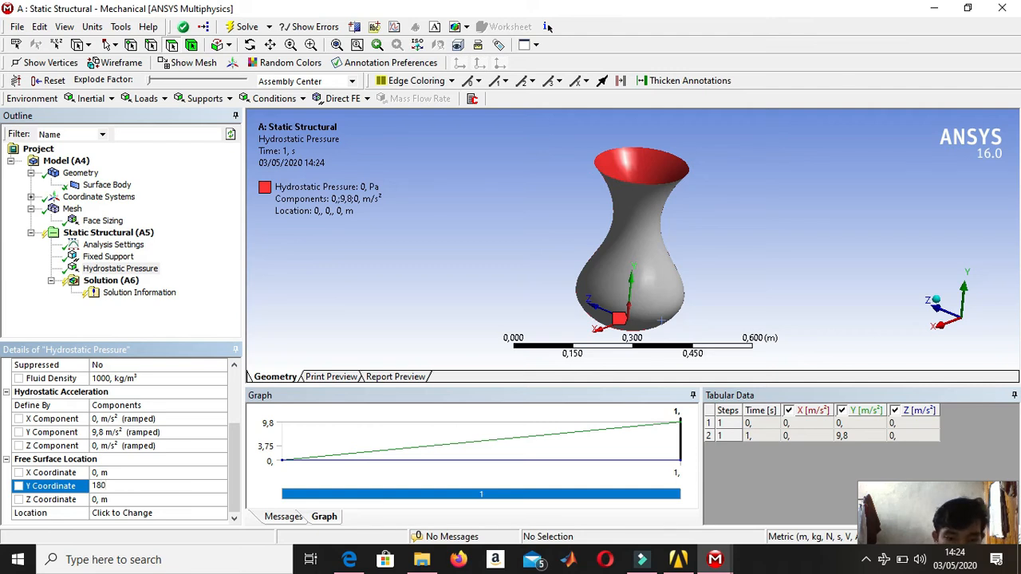
text(e)
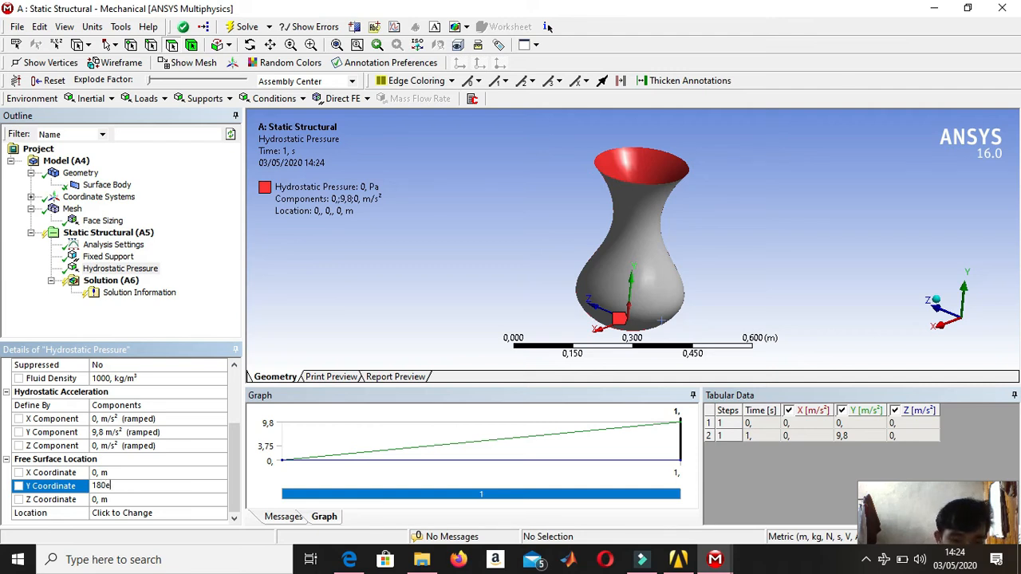
text(-3)
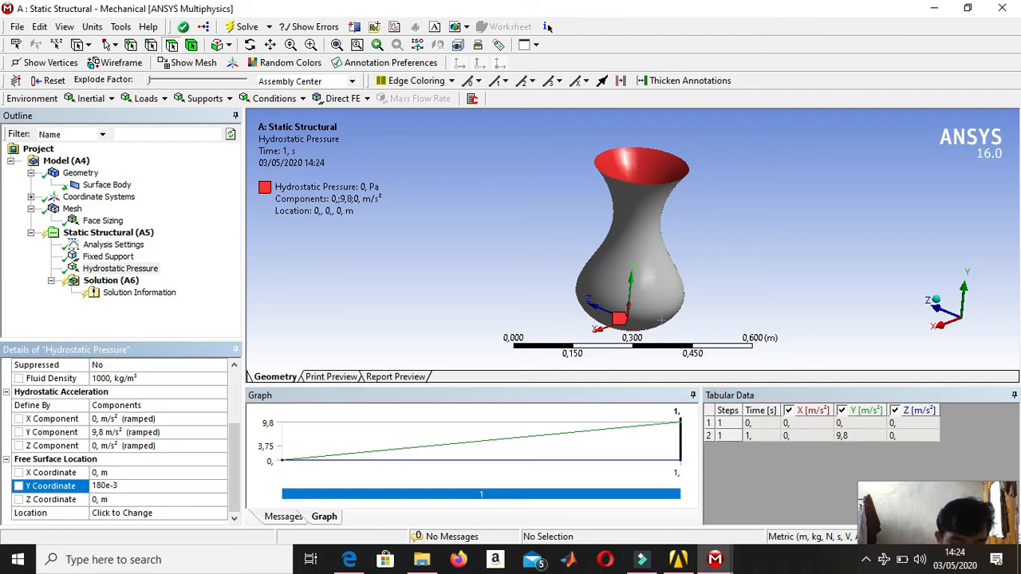
key(Return)
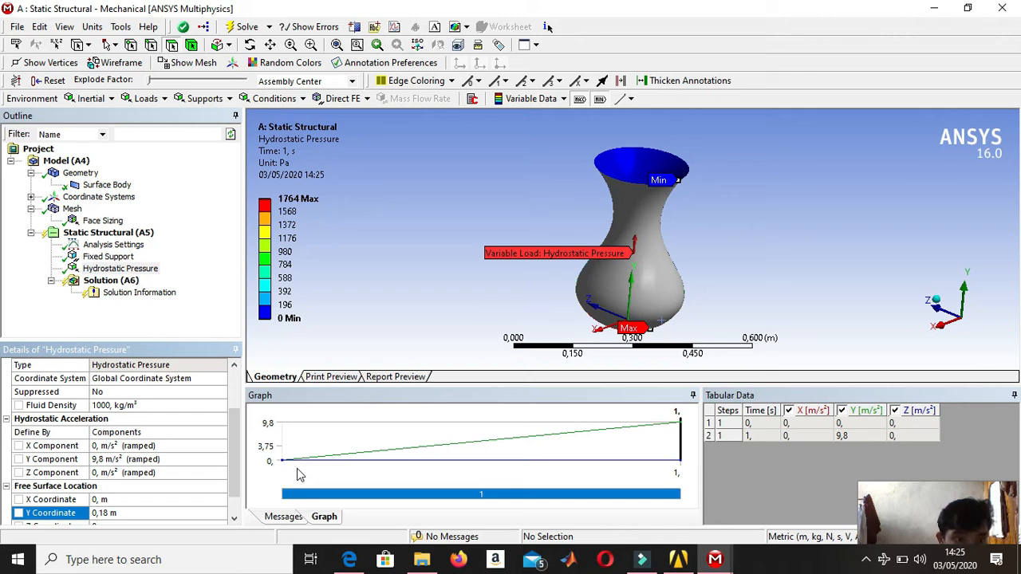
scroll(104, 390, up, 2)
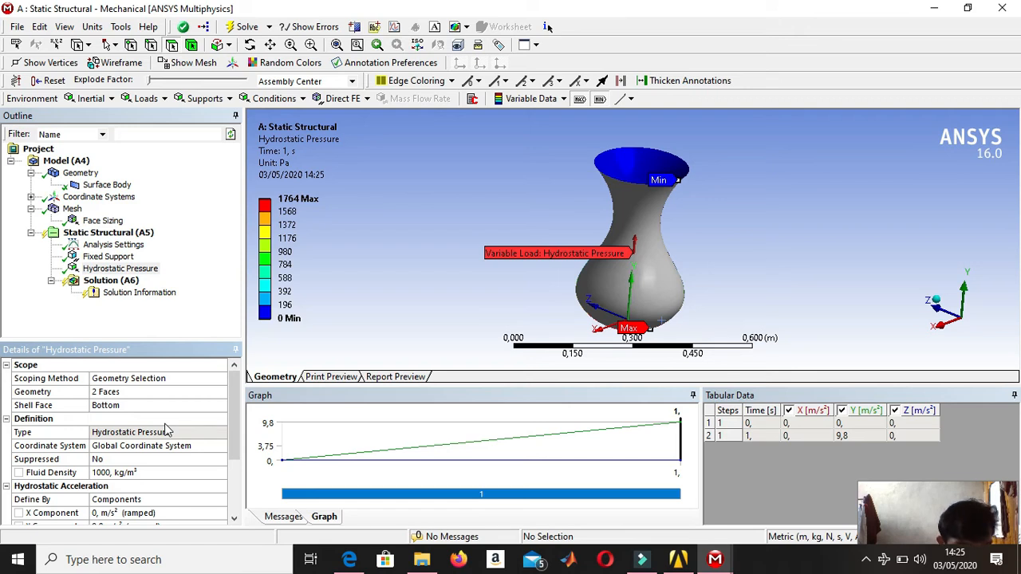
scroll(167, 431, down, 3)
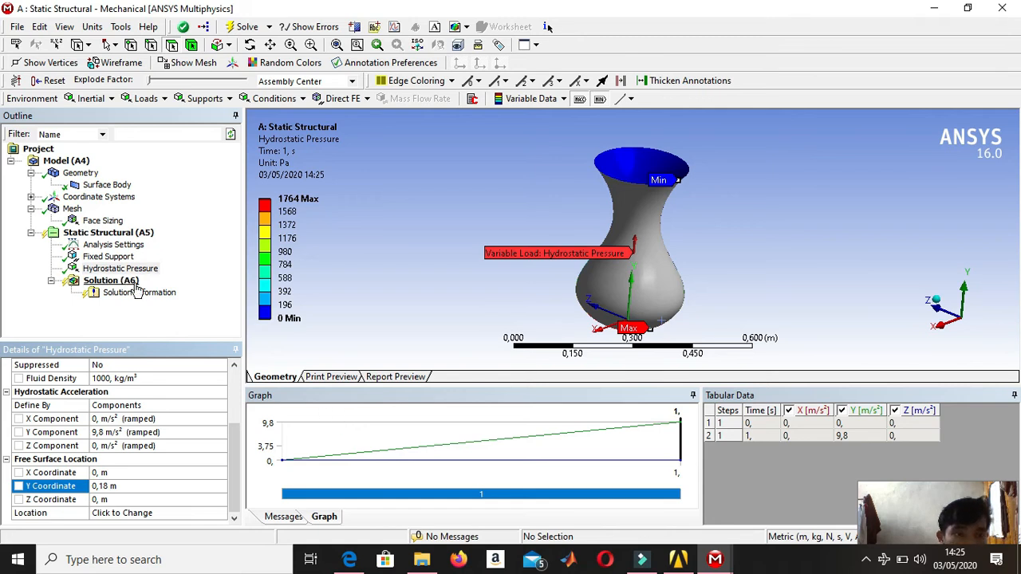
Insert a Total Deformation result under the static structural solution.
click(132, 285)
right_click(131, 285)
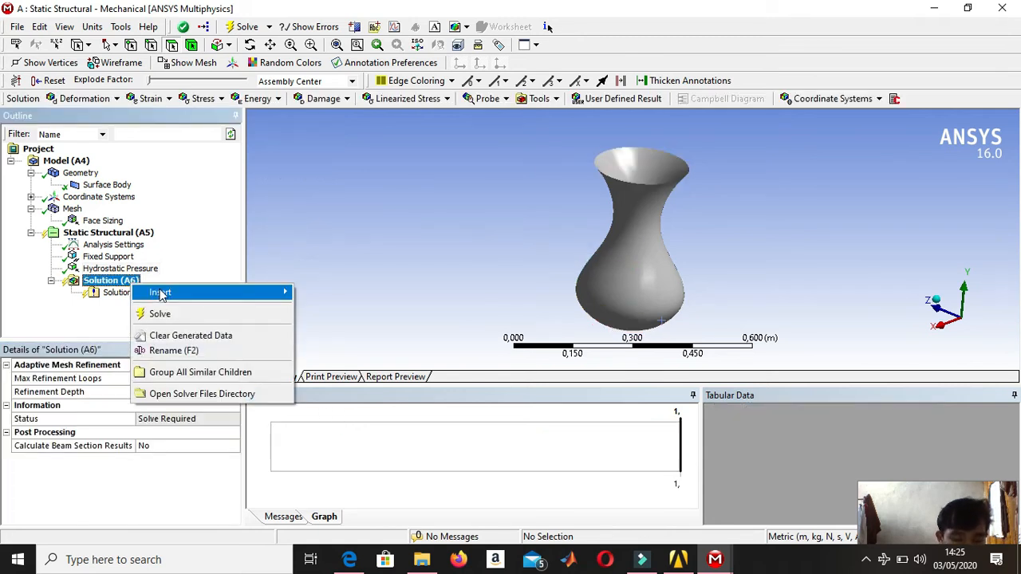
mouse_move(160, 292)
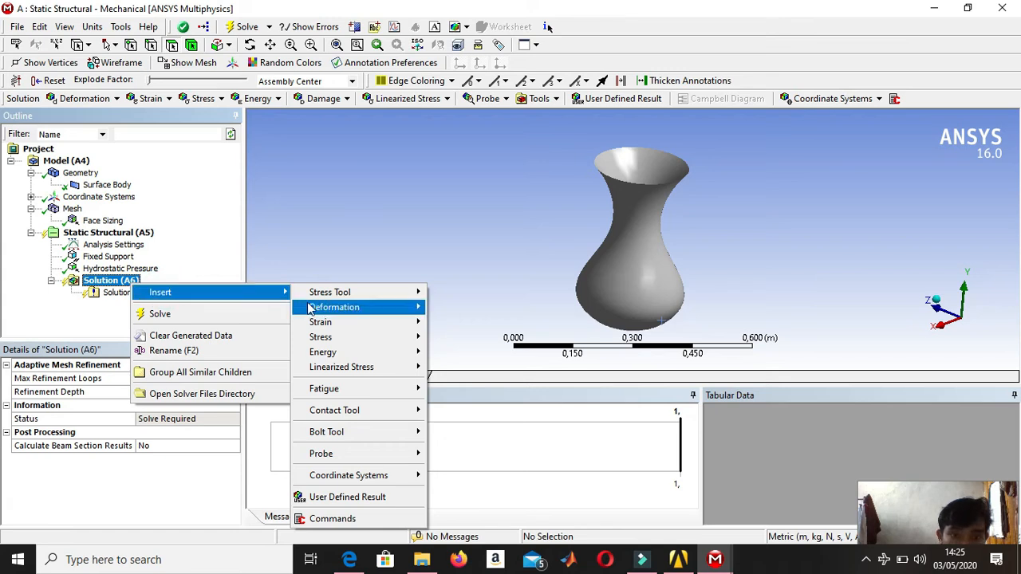
mouse_move(315, 309)
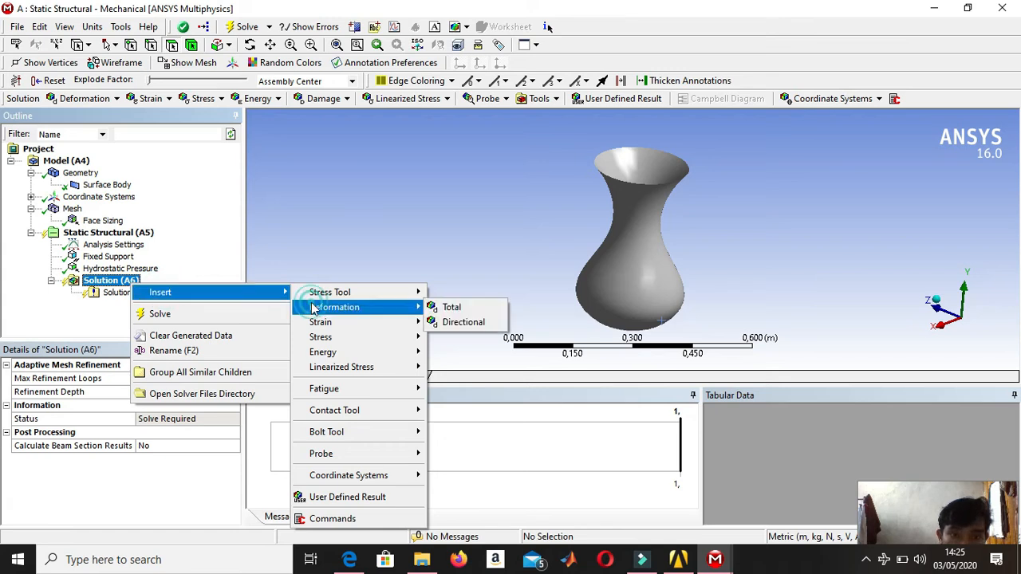
click(450, 309)
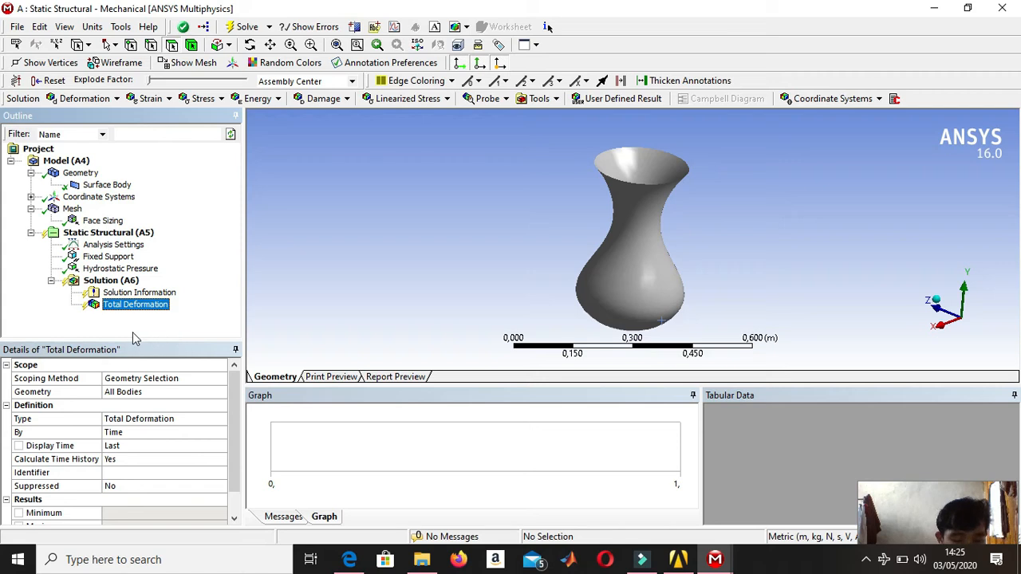
Insert an Equivalent (von-Mises) Stress result under the solution and solve the analysis.
right_click(112, 281)
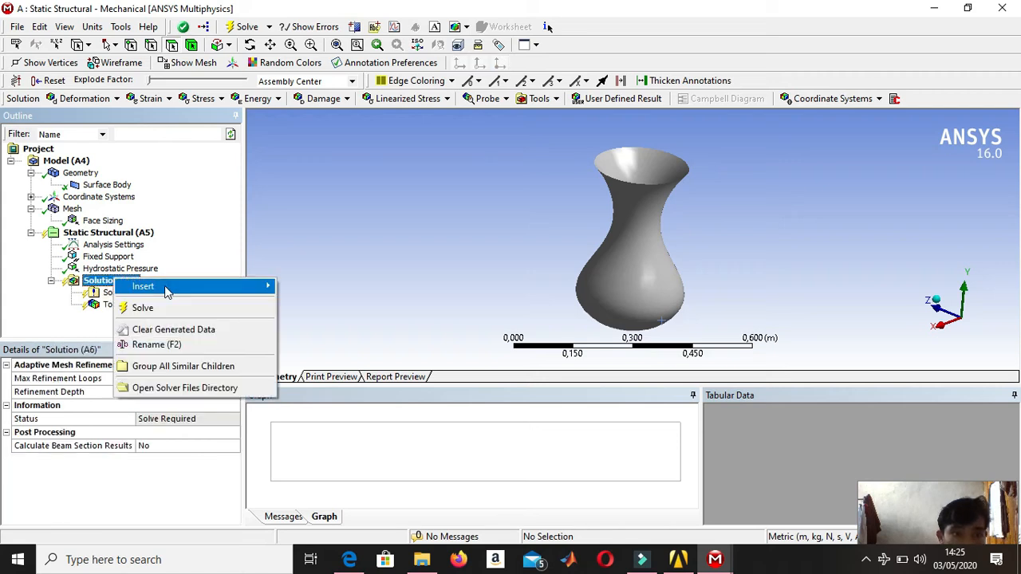
mouse_move(186, 286)
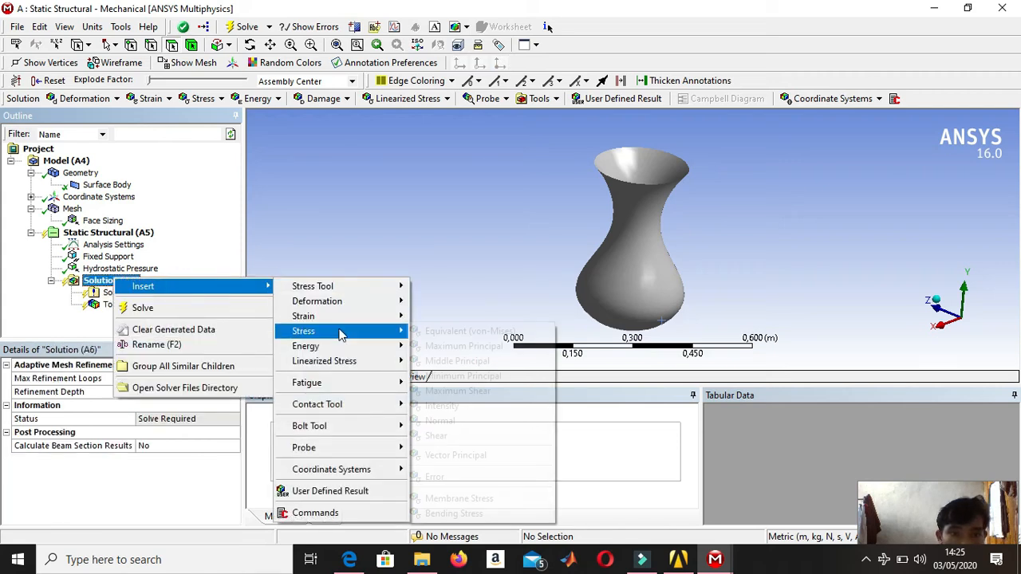
mouse_move(351, 333)
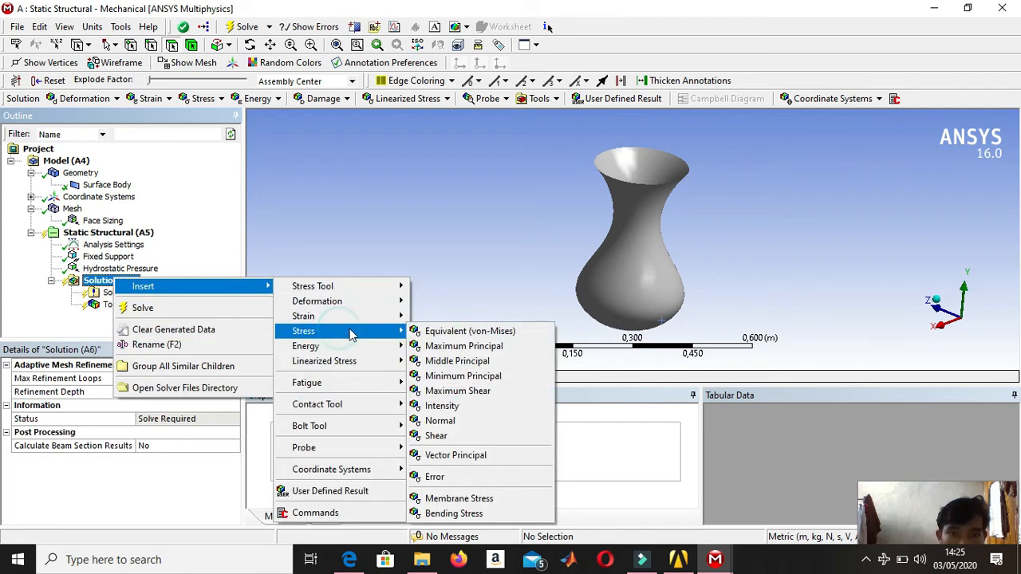
click(452, 332)
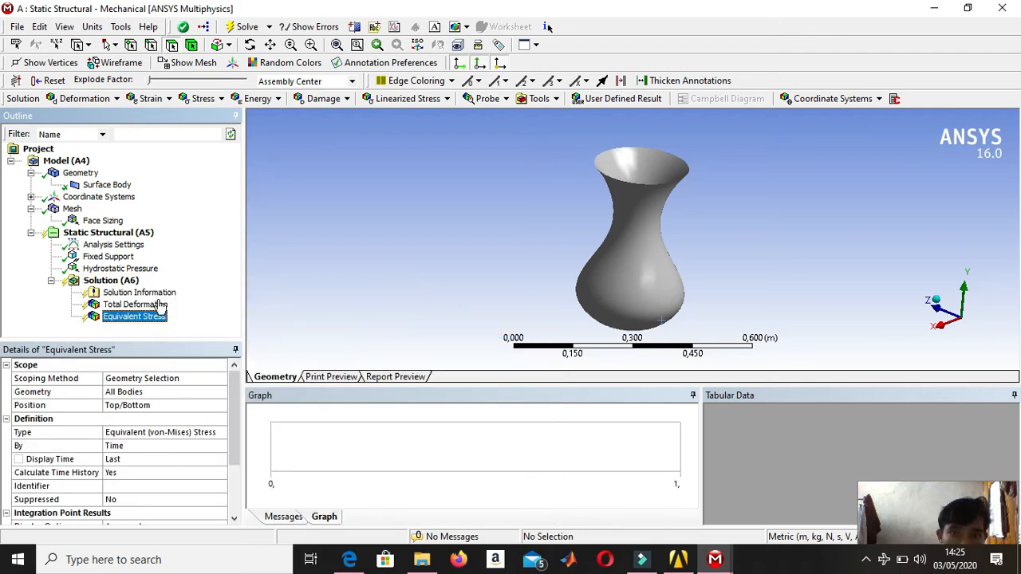
right_click(111, 285)
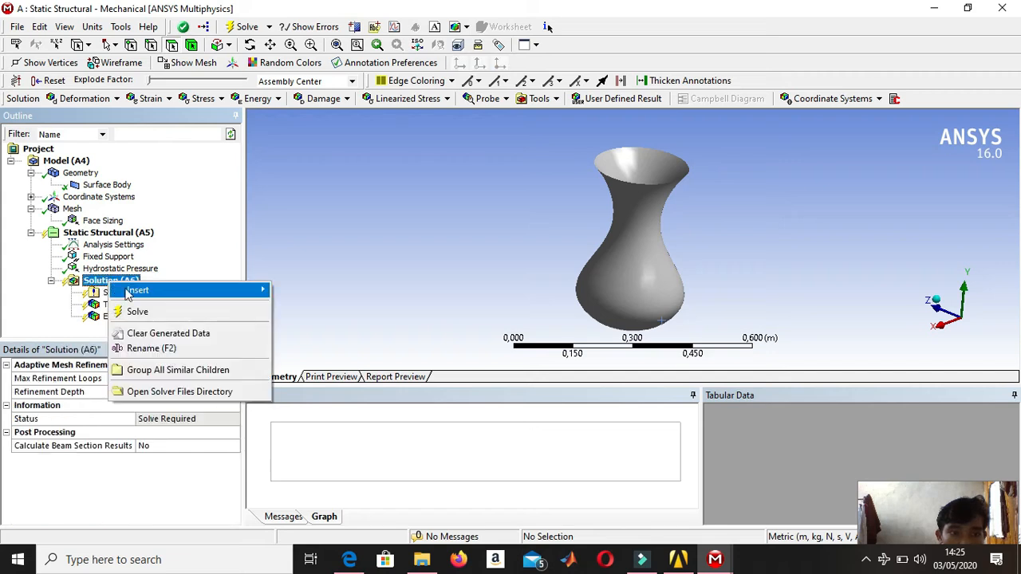
click(139, 312)
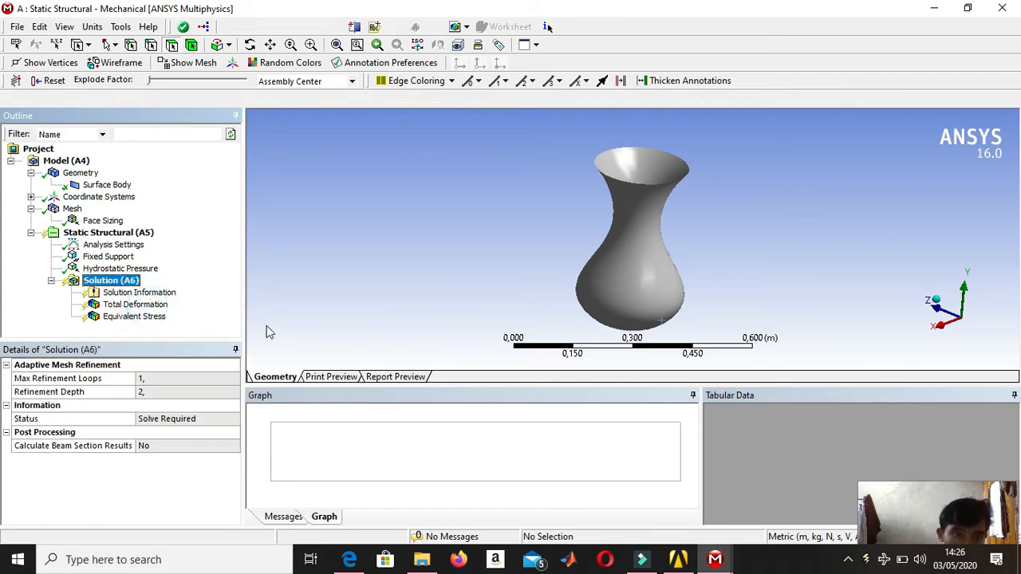
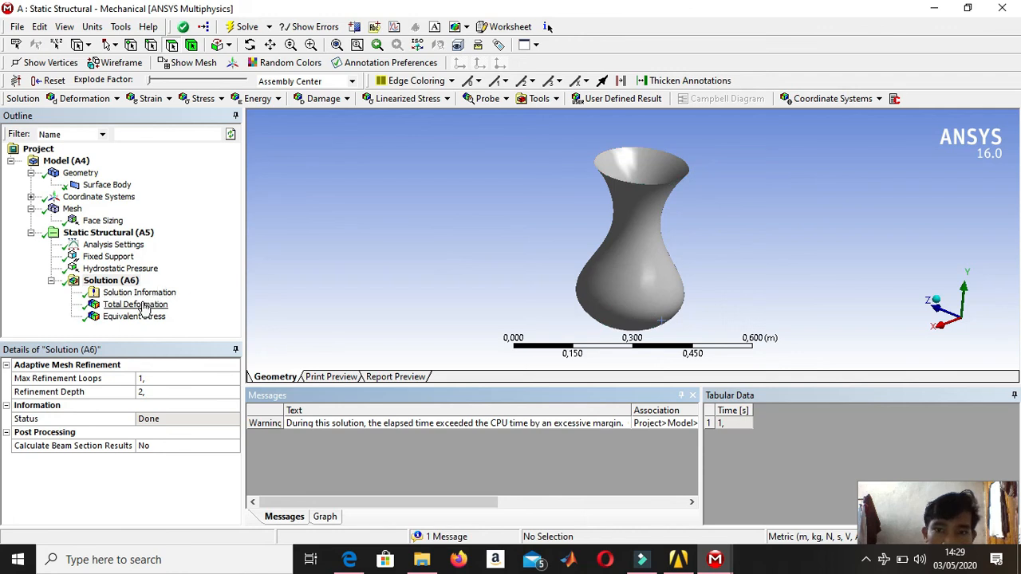
Display the Total Deformation result with No WireFrame and inspect the contours on the vase's side and base.
click(140, 306)
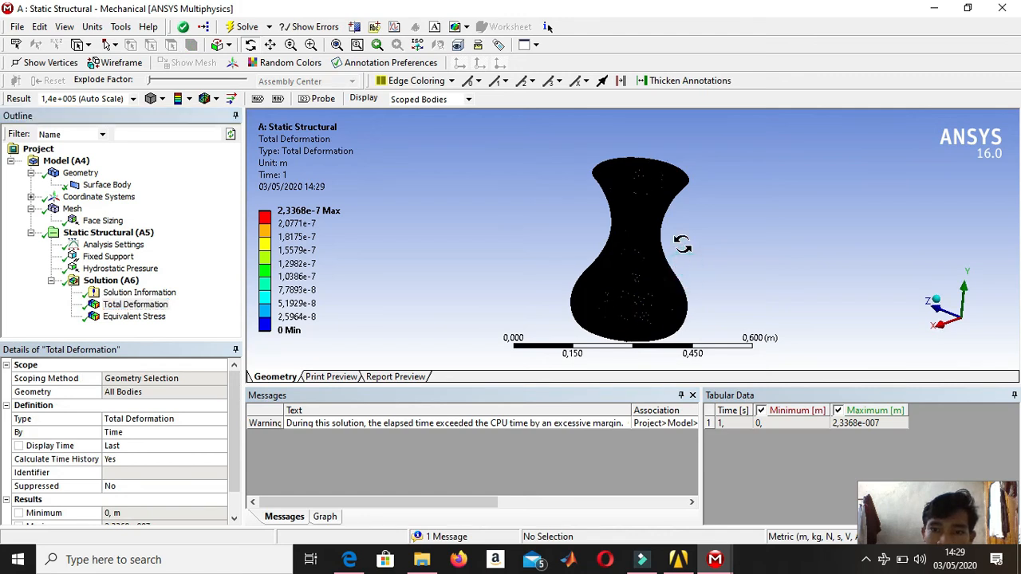
drag(683, 236, 626, 245)
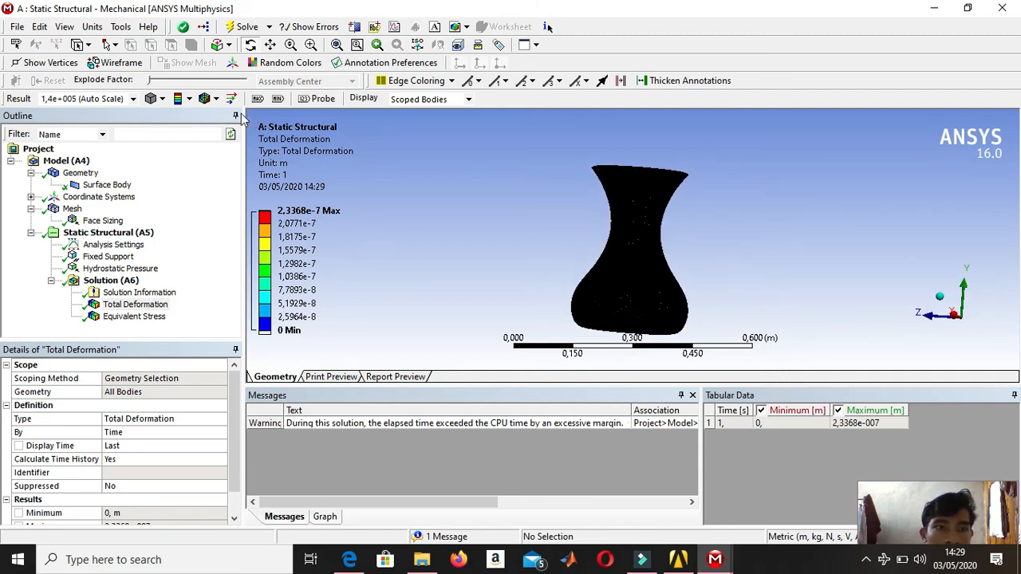
click(212, 99)
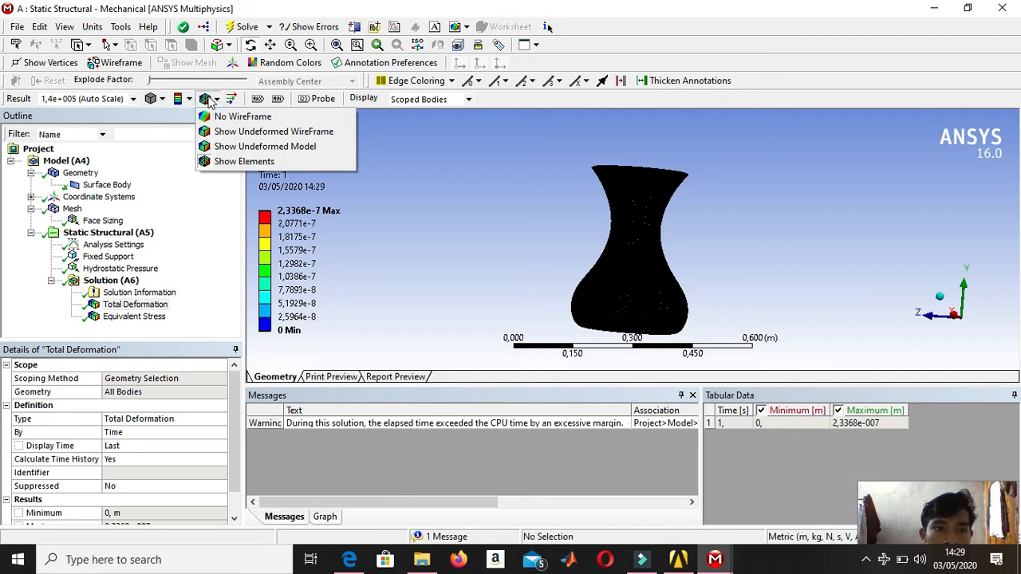
click(247, 117)
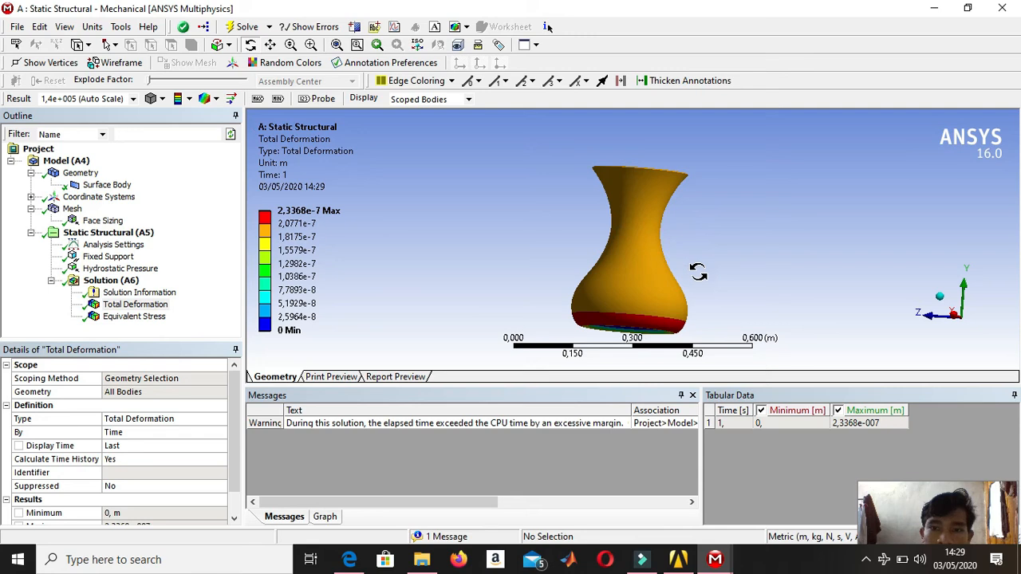
drag(698, 268, 715, 248)
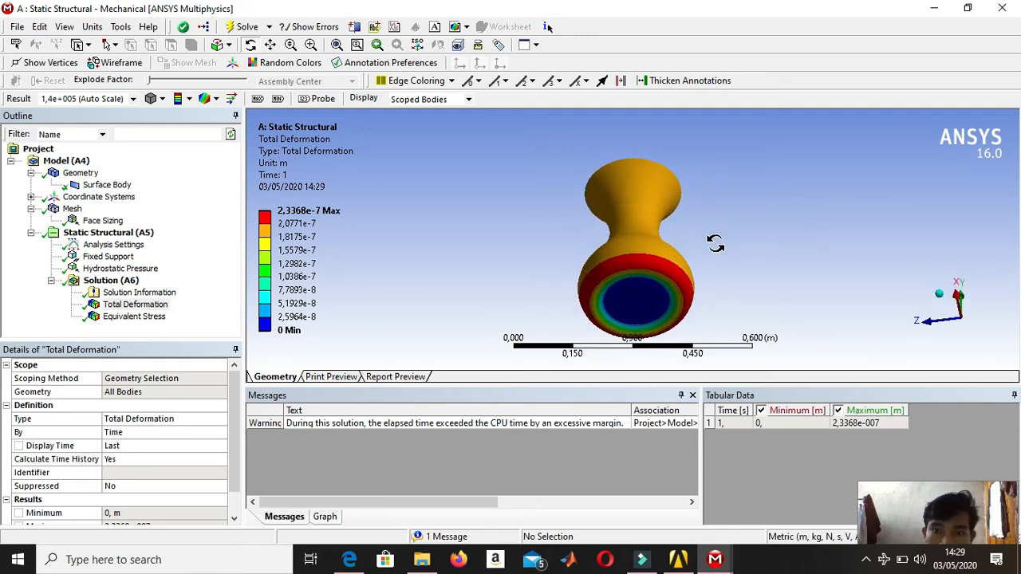
Play the animation of the vase's Total Deformation result.
click(138, 293)
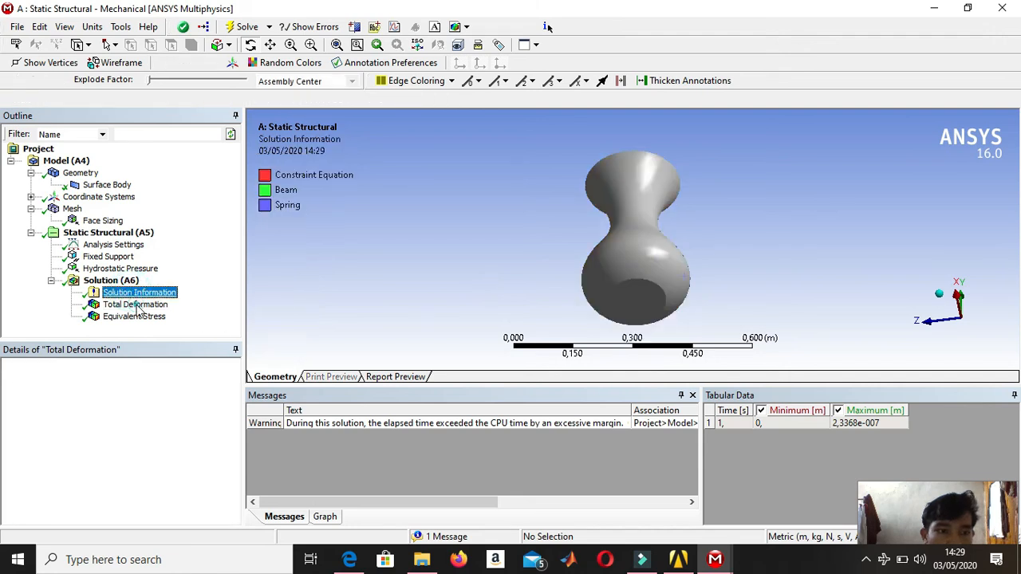
click(135, 305)
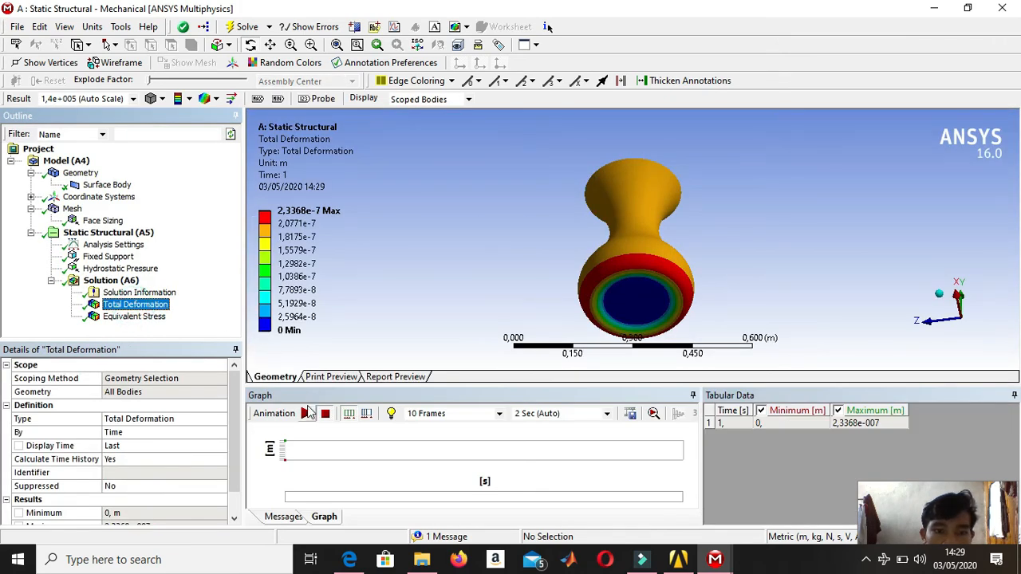
click(307, 414)
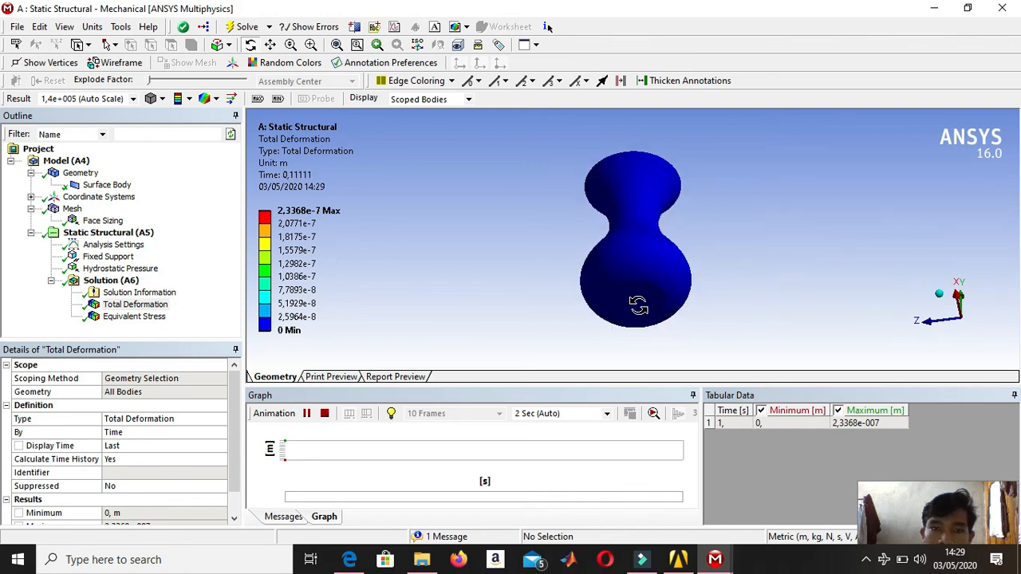
Show the Equivalent (von-Mises) Stress result and animate it, viewing the vase from below and from above.
click(160, 318)
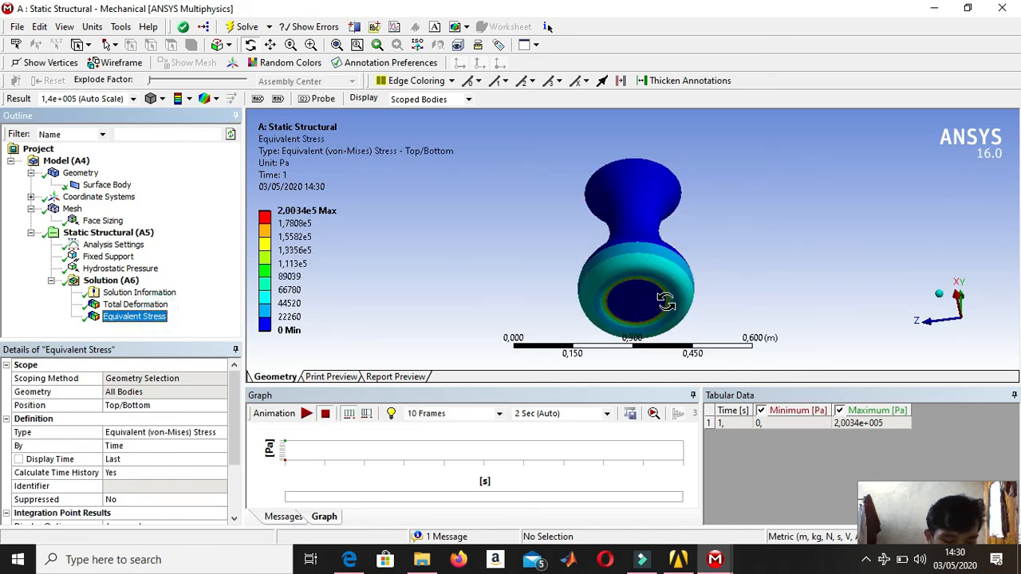
click(312, 412)
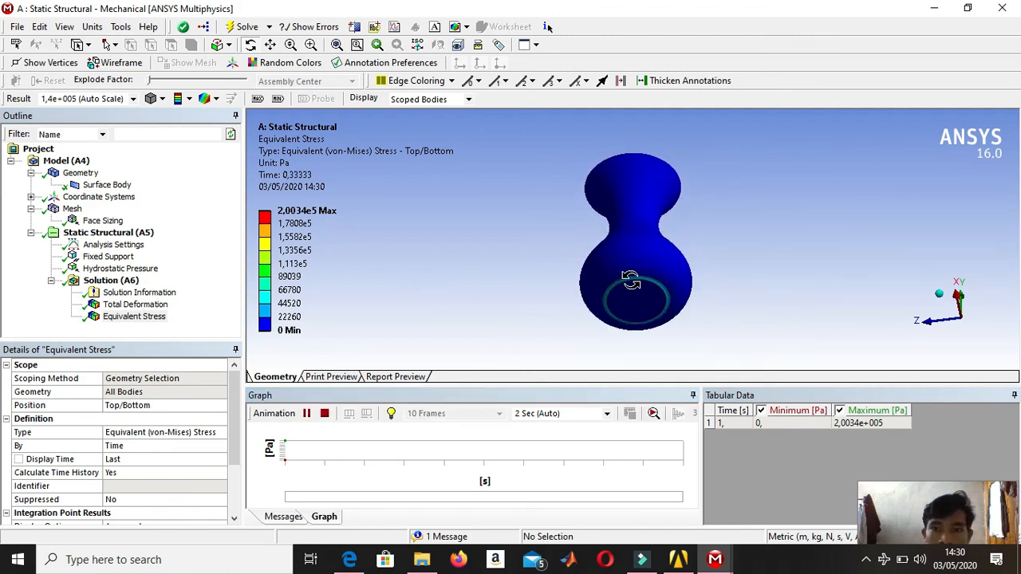
drag(706, 285, 687, 333)
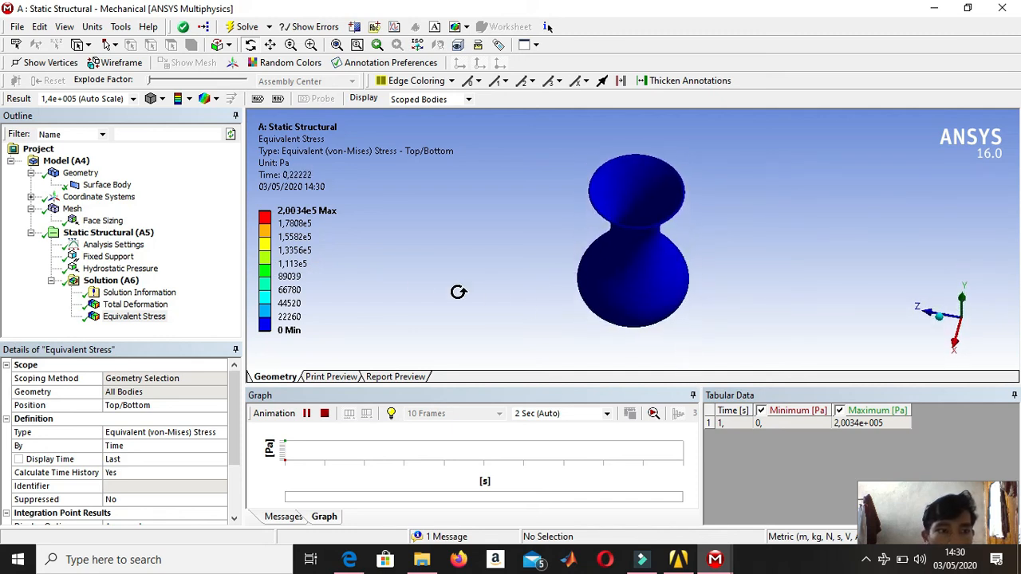
Set the hydrostatic pressure's fluid density to 1500 kg/m³.
click(137, 269)
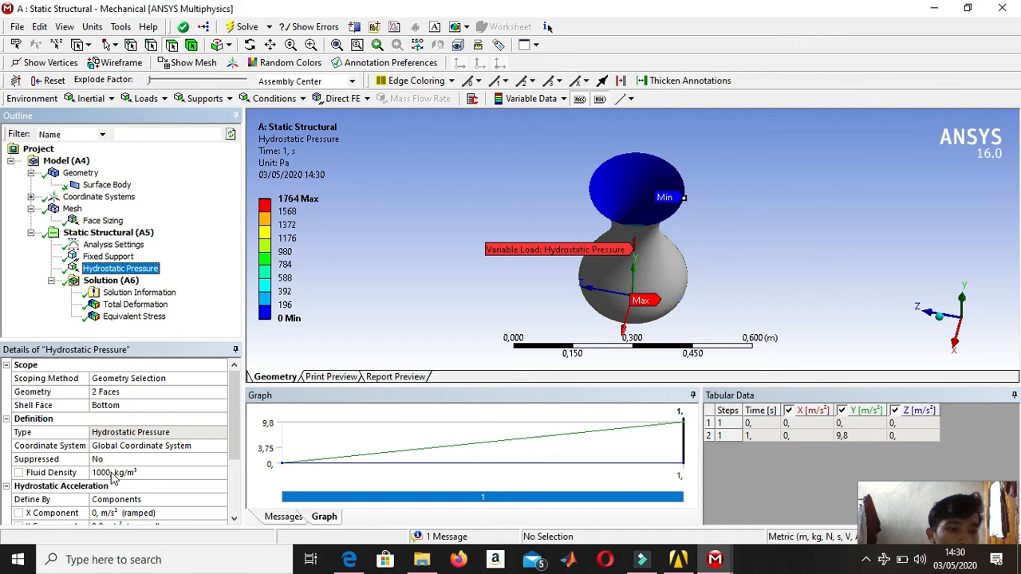
click(112, 472)
text(1)
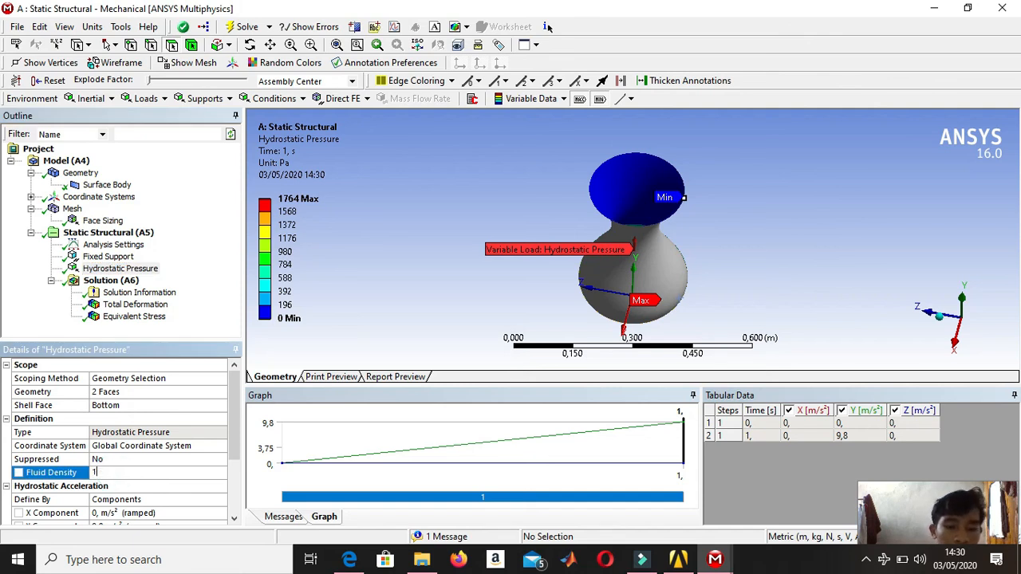
text(500)
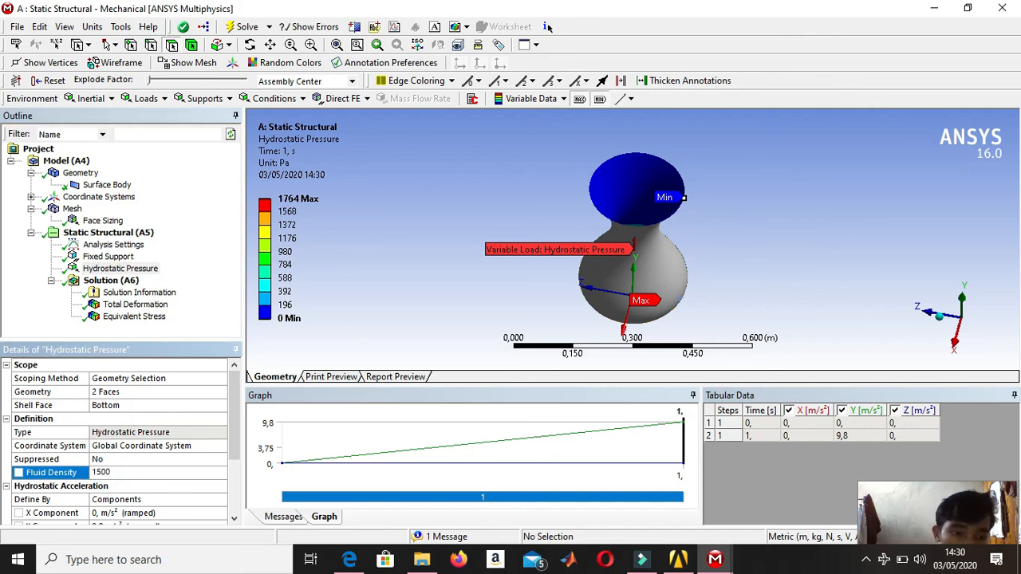
key(Return)
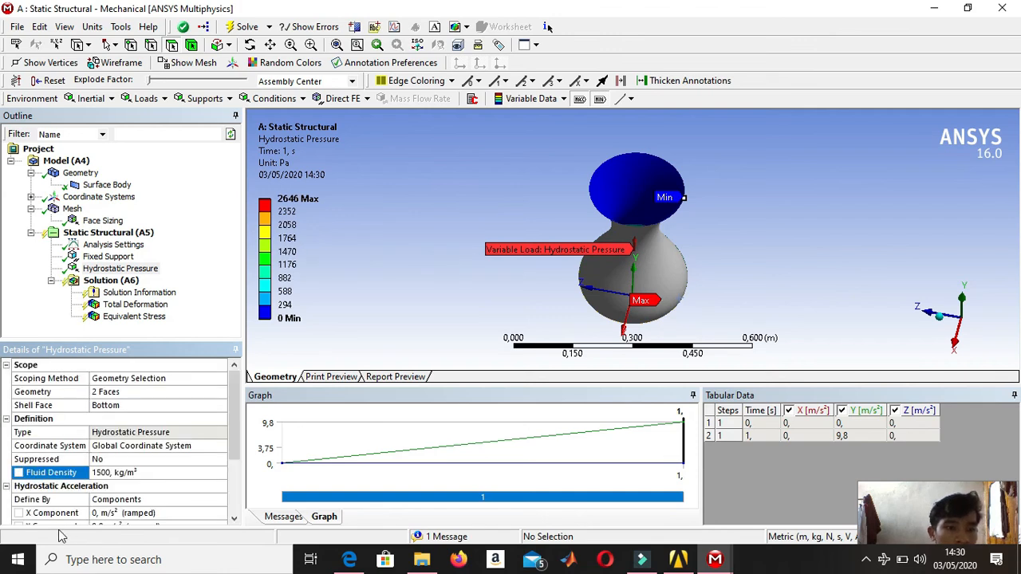
Solve the static structural solution again with the changed hydrostatic load.
right_click(113, 281)
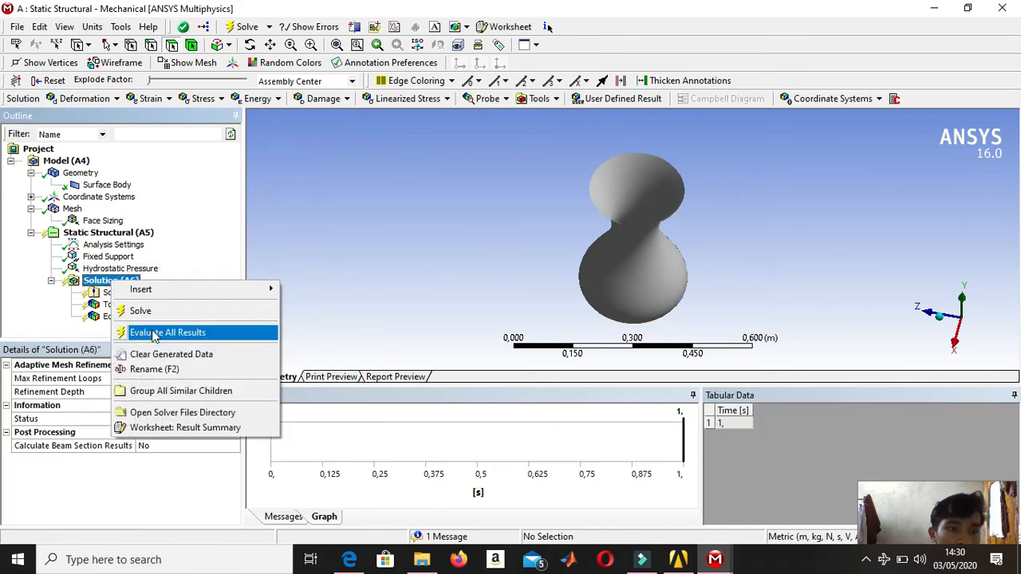
click(155, 335)
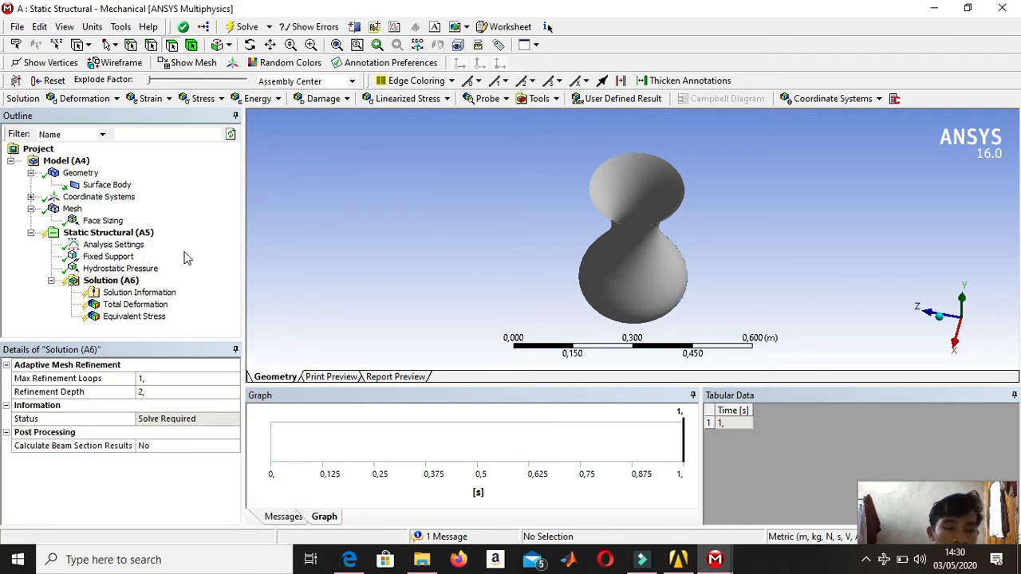
right_click(114, 282)
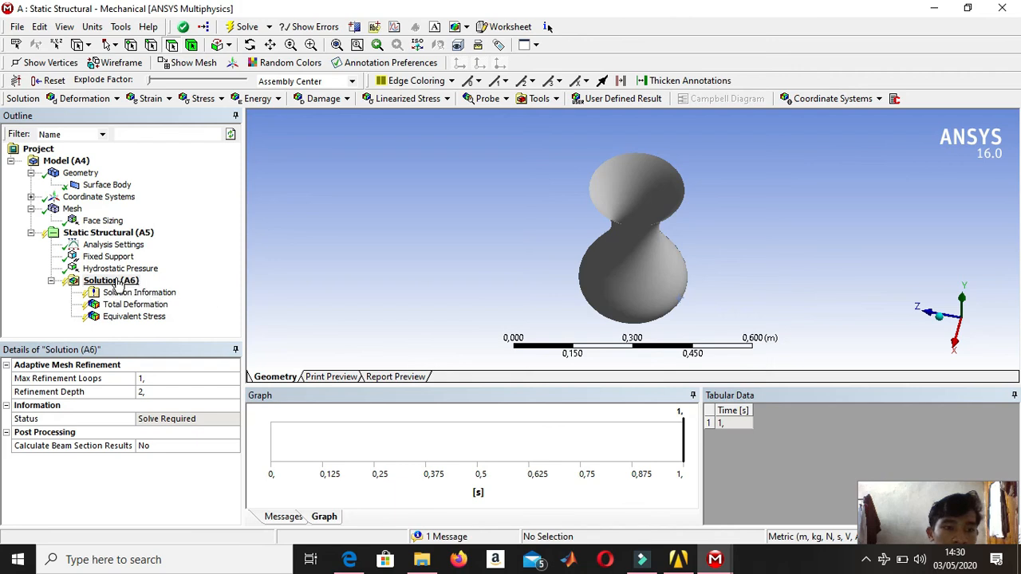
click(140, 308)
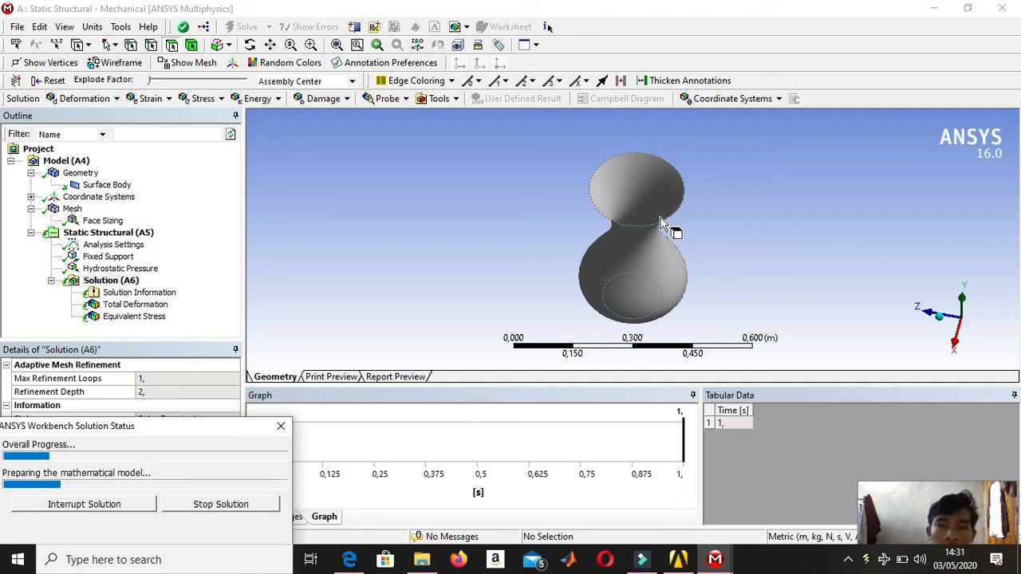
scroll(660, 232, down, 2)
scroll(660, 238, up, 2)
middle_drag(675, 237, 414, 137)
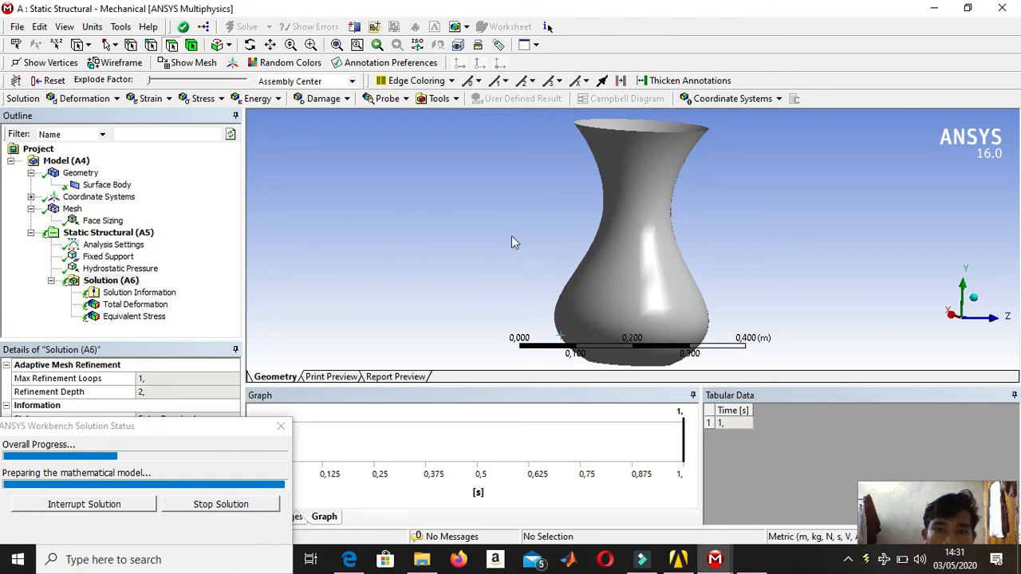
scroll(635, 249, down, 2)
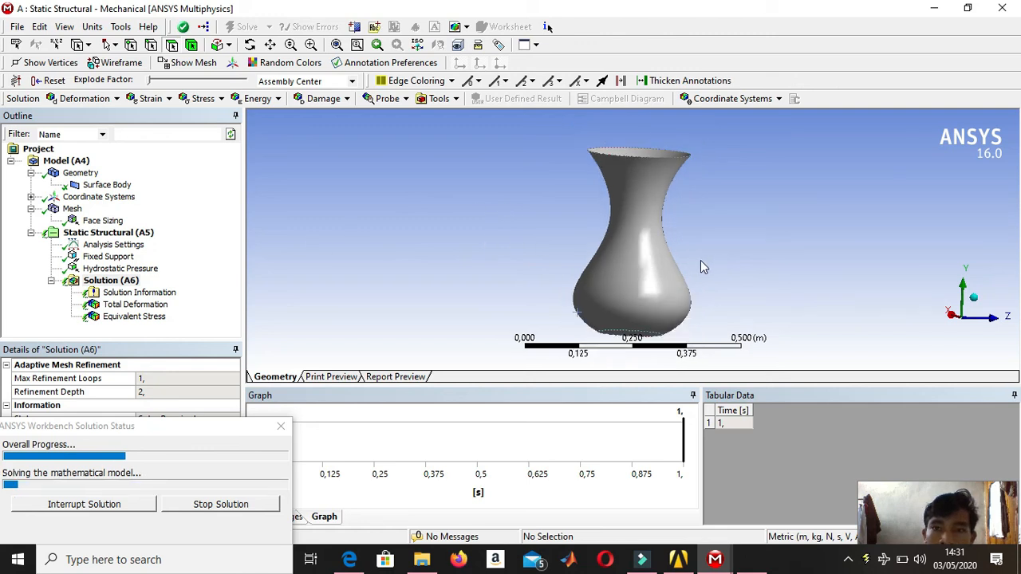
middle_drag(699, 263, 769, 259)
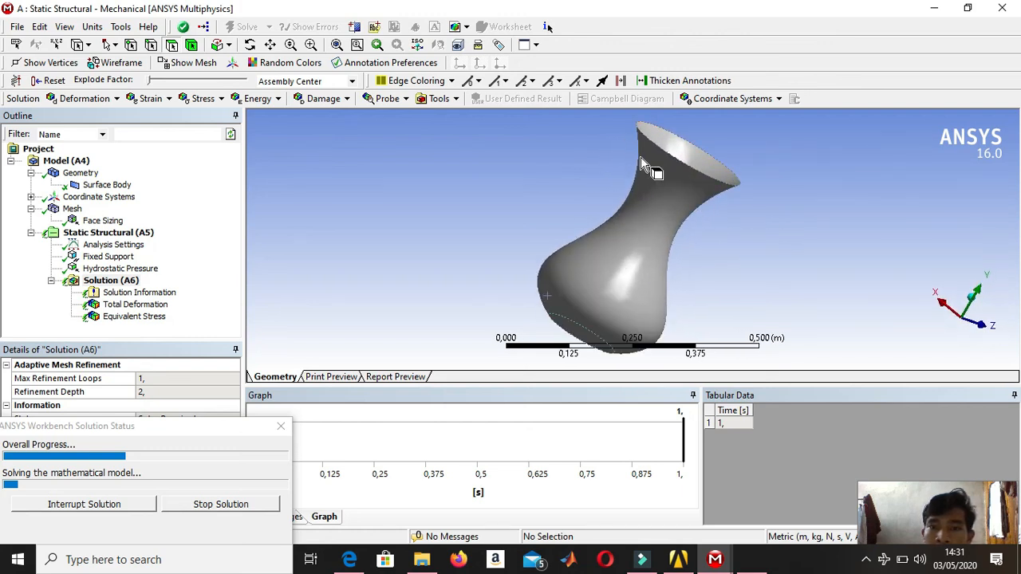
middle_drag(639, 160, 451, 187)
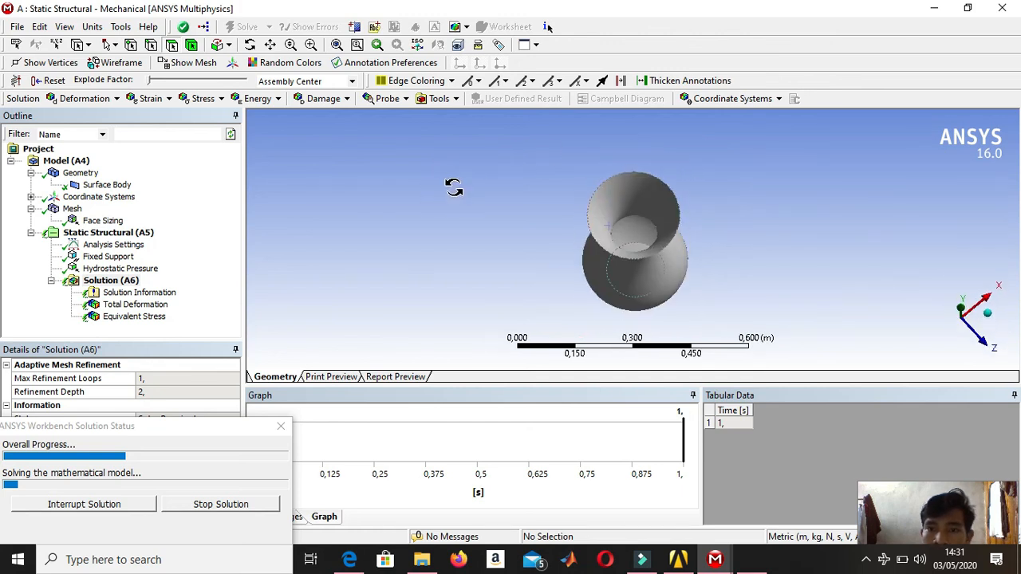
scroll(533, 221, up, 5)
scroll(629, 198, down, 3)
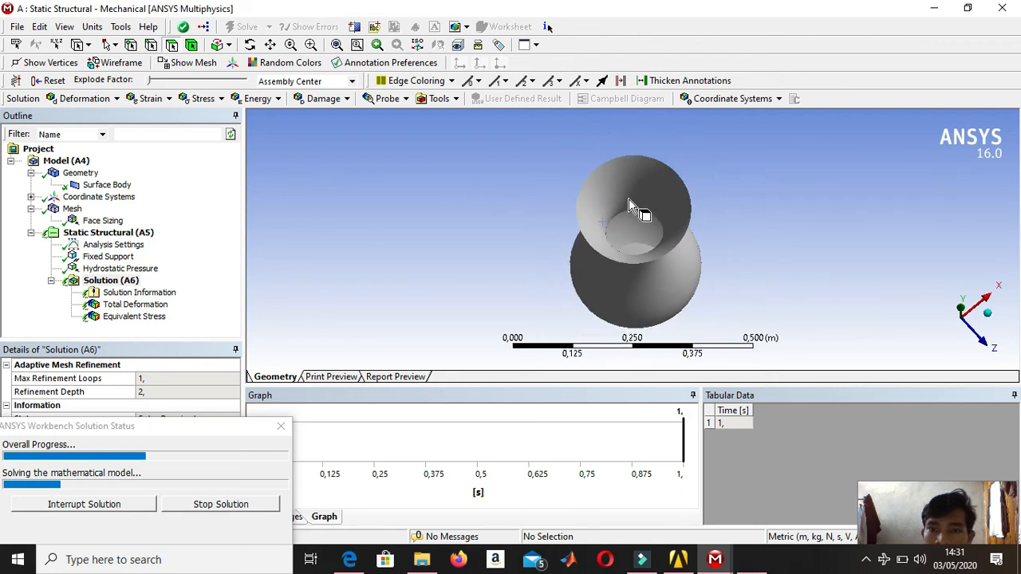
middle_drag(637, 224, 652, 174)
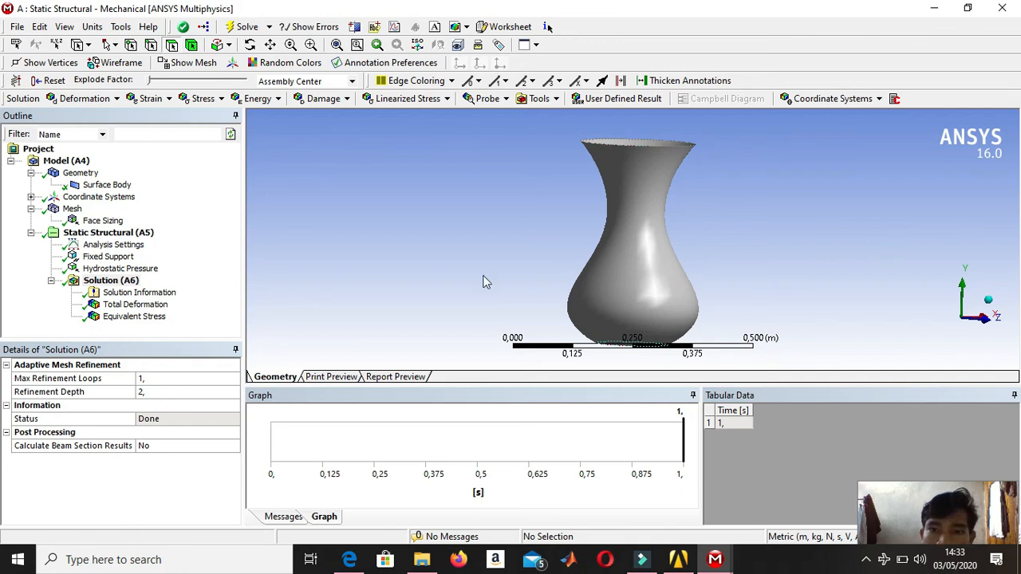
scroll(710, 197, down, 2)
middle_drag(690, 214, 743, 228)
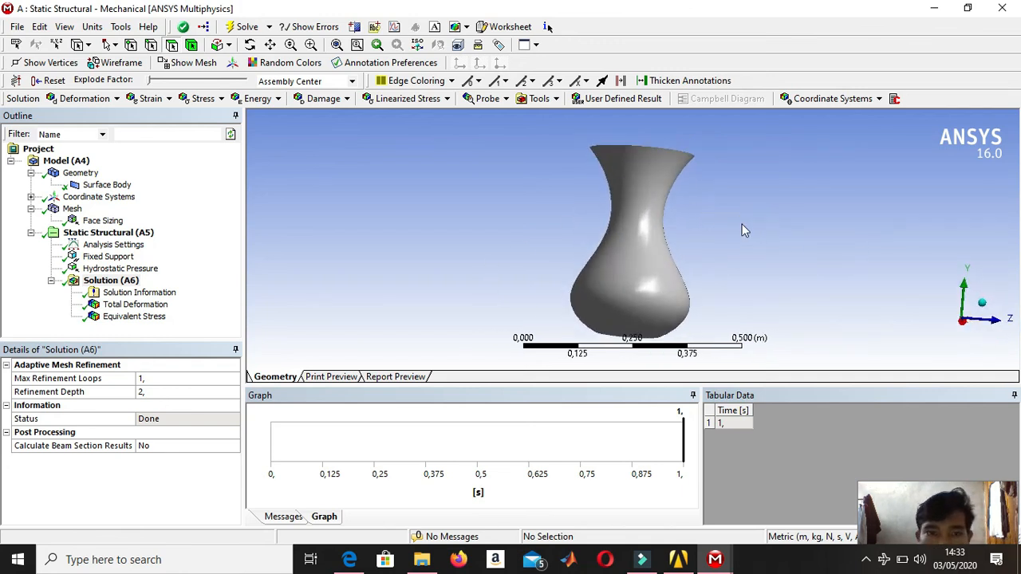
Show the recalculated Total Deformation result, inspect the vase's base and play the animation.
click(131, 307)
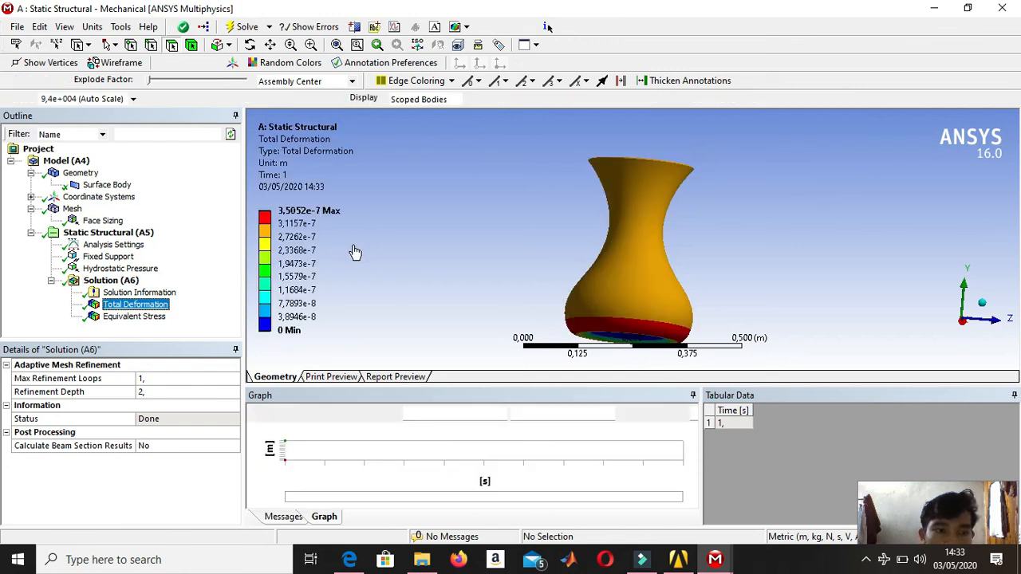
mouse_move(661, 308)
middle_down()
mouse_move(659, 266)
mouse_move(664, 323)
mouse_move(663, 296)
middle_up()
drag(667, 252, 664, 255)
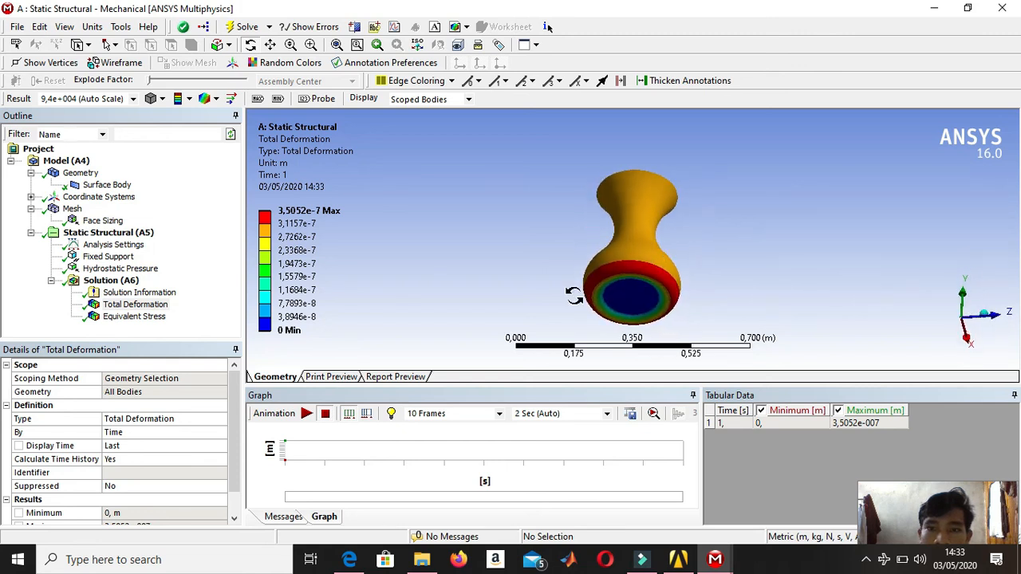
click(308, 413)
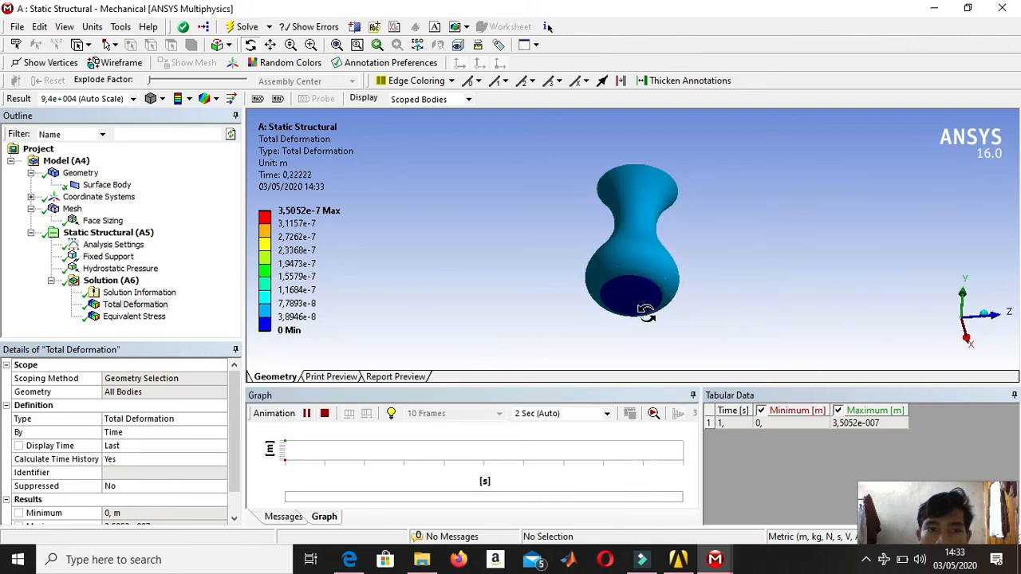
Show the recalculated Equivalent (von-Mises) Stress result and animate it while viewing the vase's base.
click(132, 316)
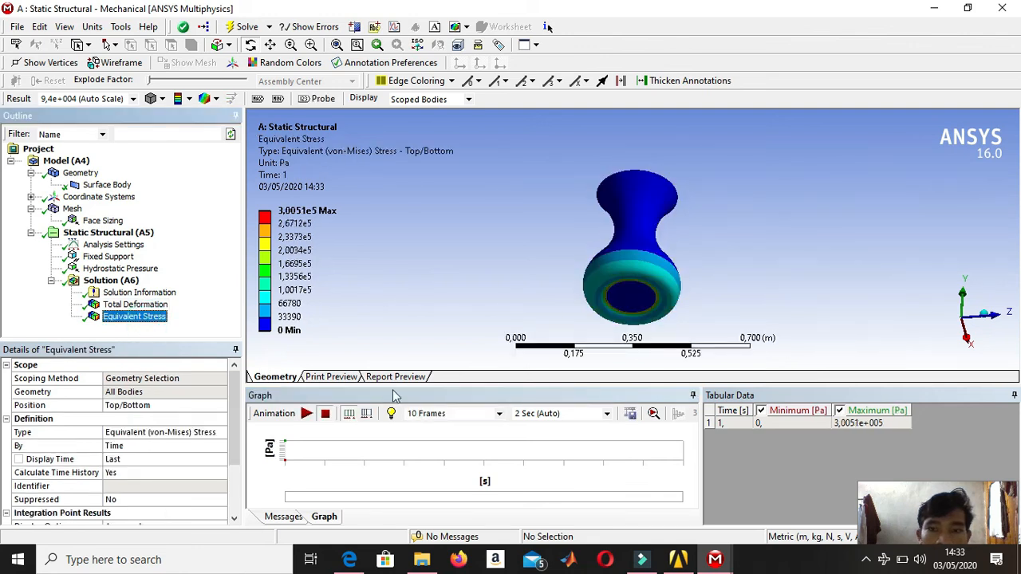
click(310, 413)
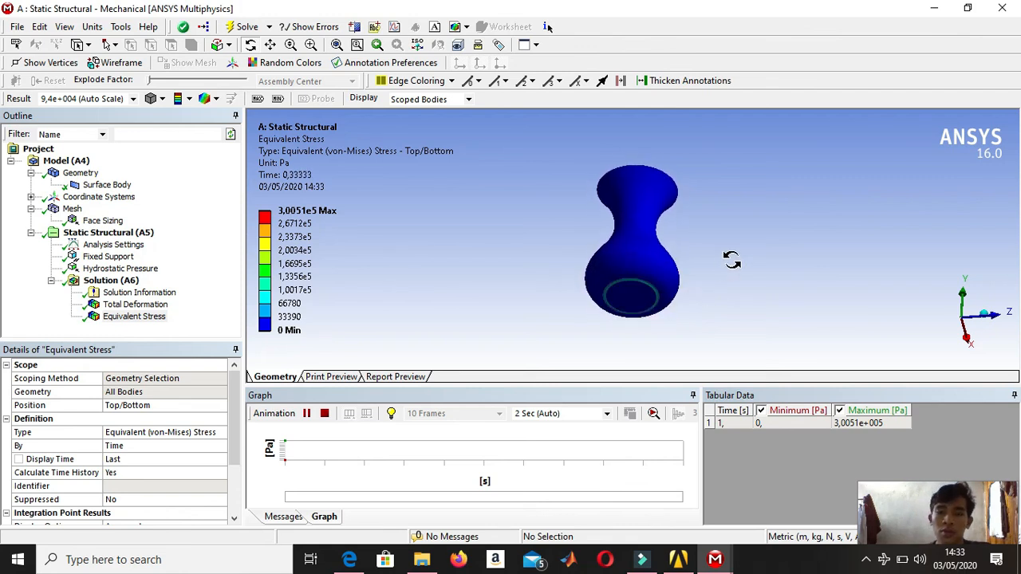
mouse_move(688, 266)
mouse_down()
mouse_move(698, 353)
mouse_move(693, 256)
mouse_up()
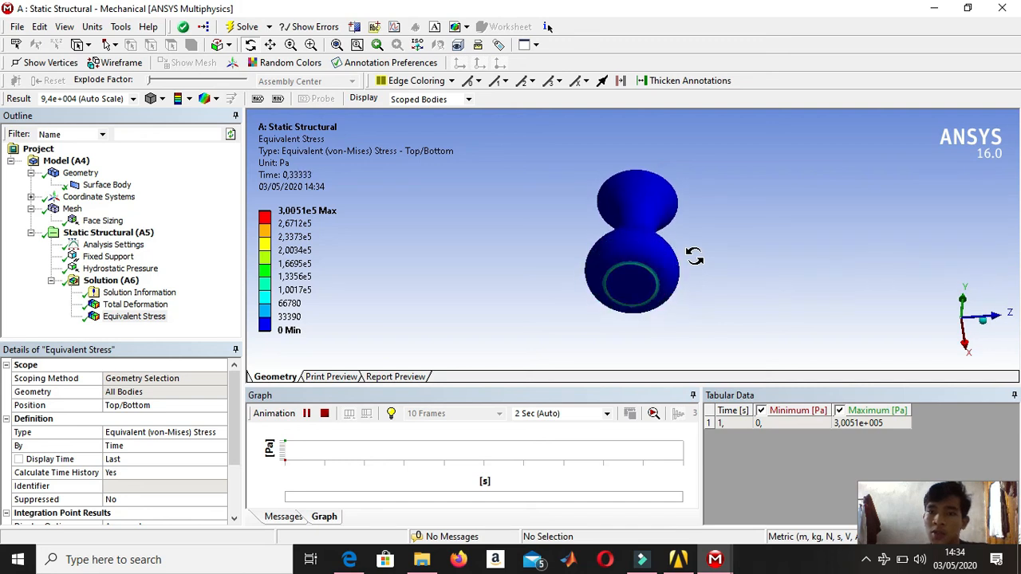